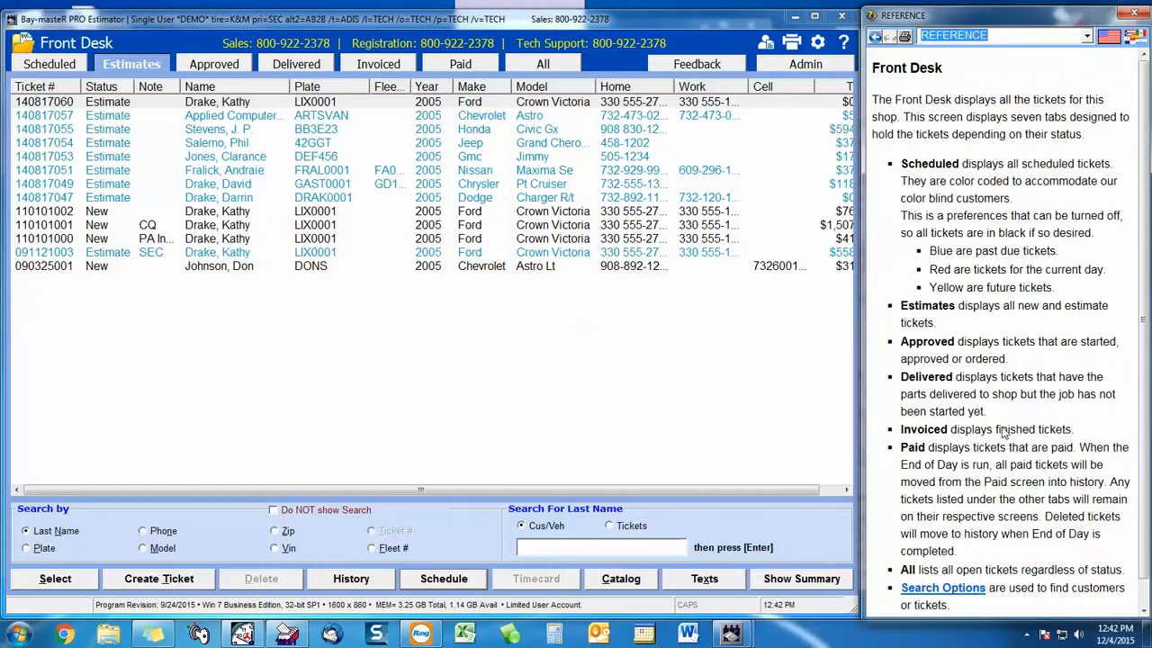
Step: Switch the help guide to ASSISTANT, try its other language option and return it to English
{"action": "left_click", "coordinate": [1087, 36]}
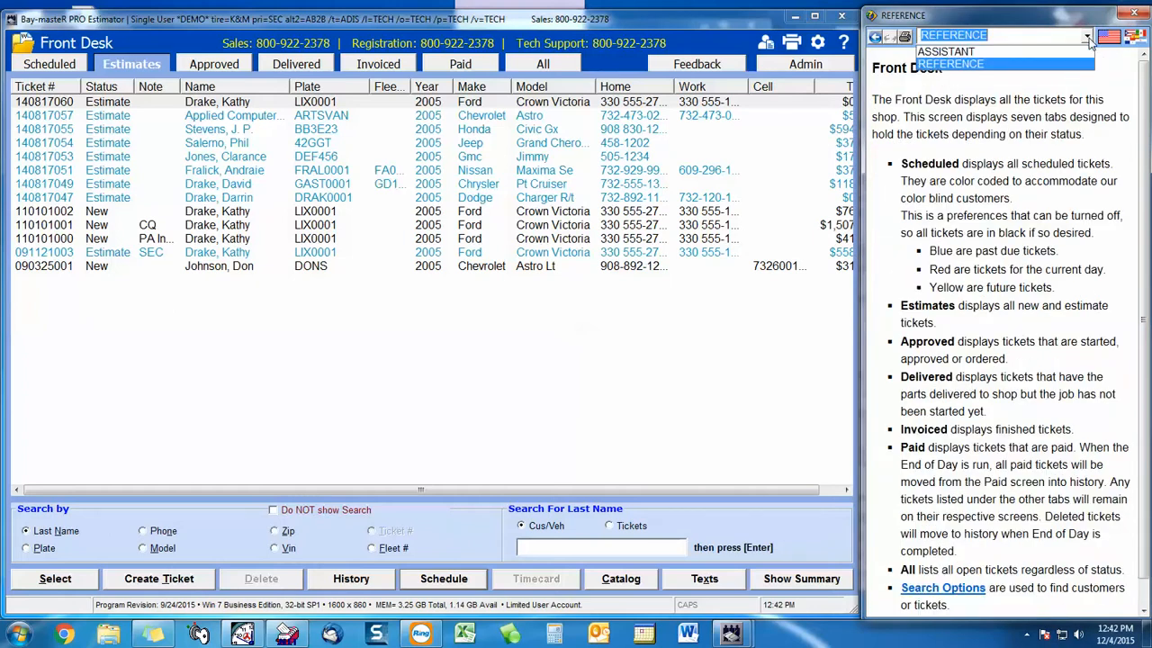
{"action": "left_click", "coordinate": [1080, 54]}
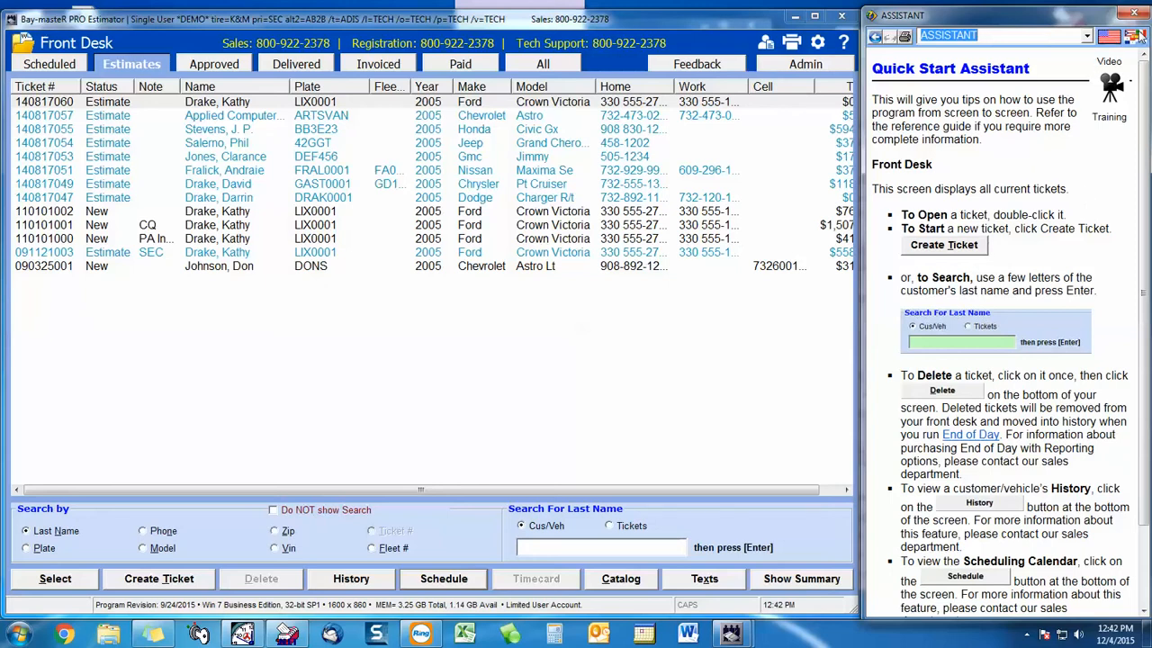
{"action": "left_click", "coordinate": [1134, 36]}
{"action": "left_click", "coordinate": [1103, 40]}
Step: Open the schedule and move the unscheduled 1.5 hr serpentine belt ticket to Bay 2 at 12:00 PM
{"action": "left_click", "coordinate": [454, 583]}
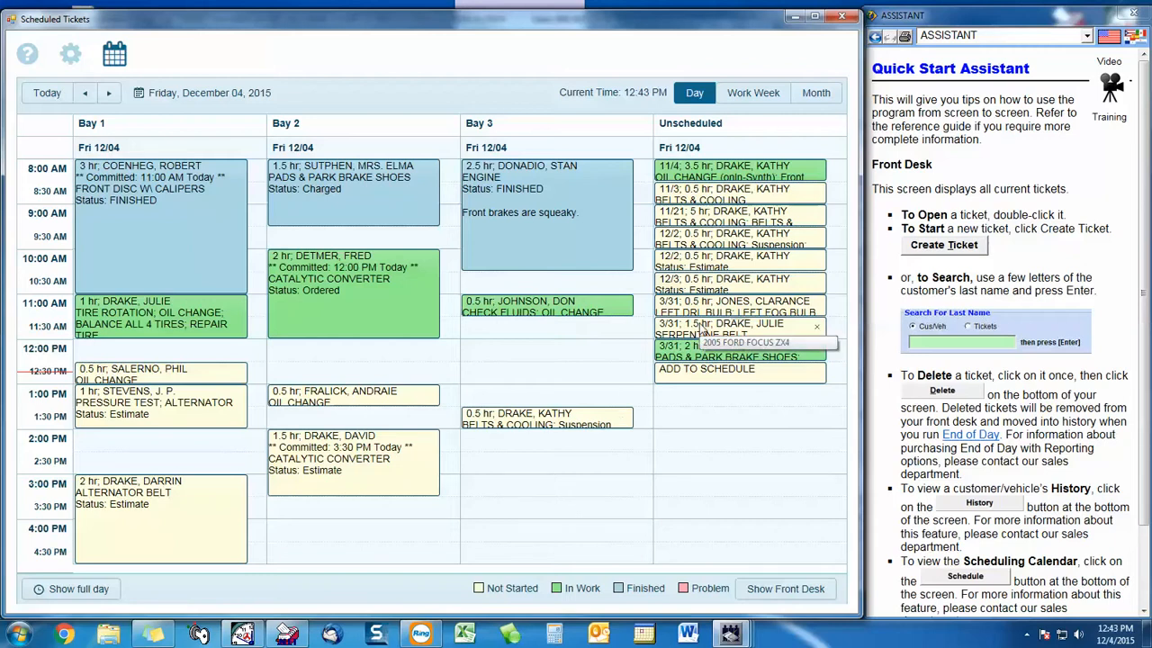
{"action": "left_click_drag", "start_coordinate": [700, 328], "coordinate": [433, 403]}
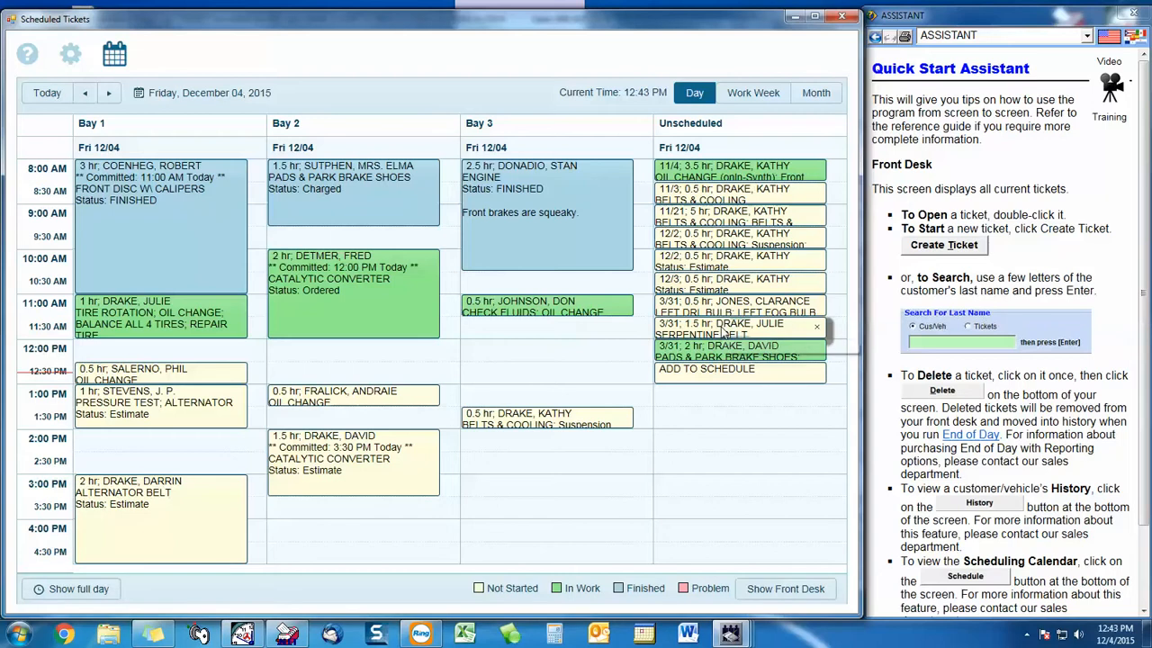
{"action": "left_click_drag", "start_coordinate": [720, 331], "coordinate": [427, 350]}
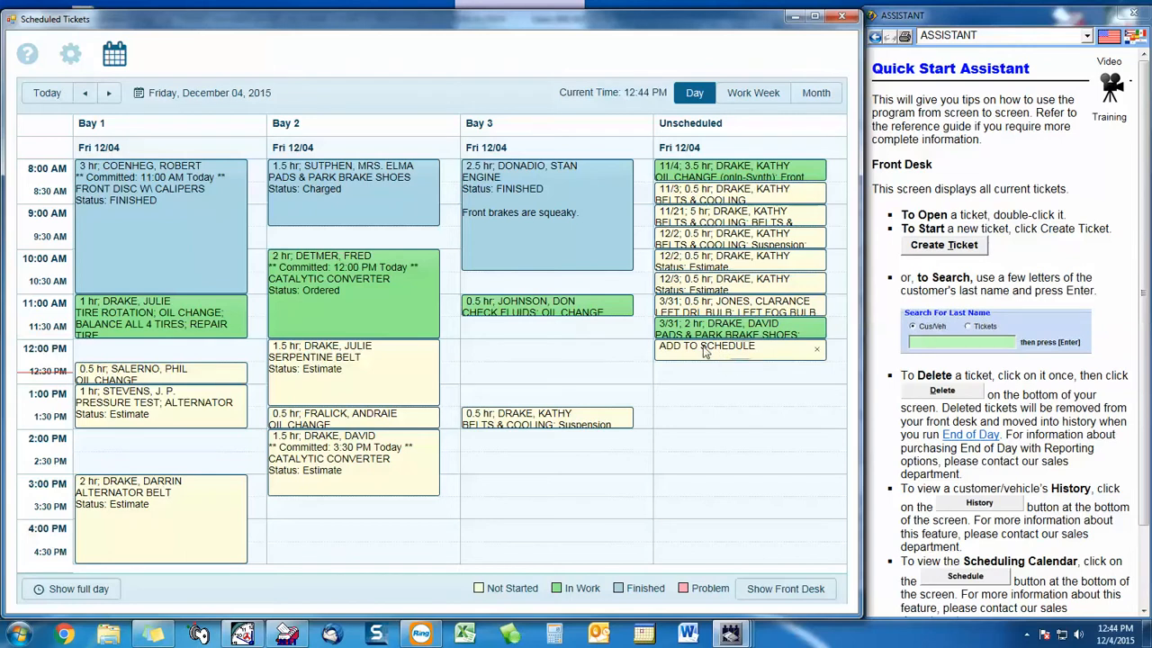
Step: Place the ADD TO SCHEDULE block in Bay 3 at 12:30 PM and start a ticket from it
{"action": "left_click_drag", "start_coordinate": [703, 346], "coordinate": [566, 374]}
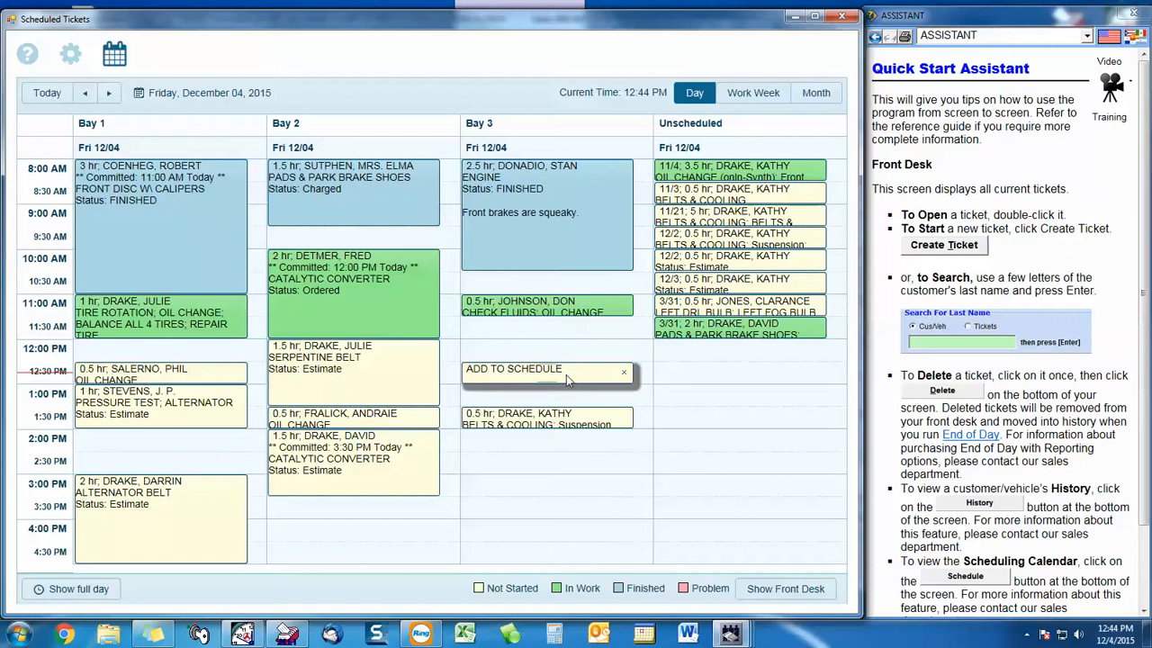
{"action": "right_click", "coordinate": [566, 376]}
{"action": "left_click", "coordinate": [596, 386]}
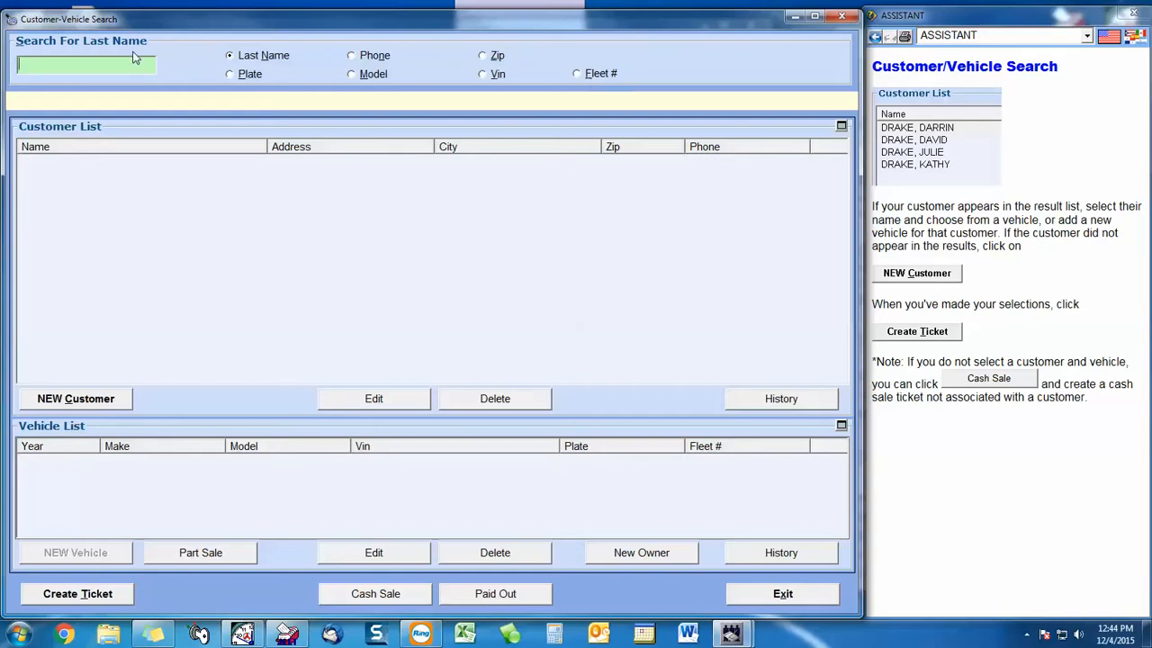
Step: Search for the customer by last name, select their 2005 Ford Crown Victoria and create a ticket for it
{"action": "type", "text": "D"}
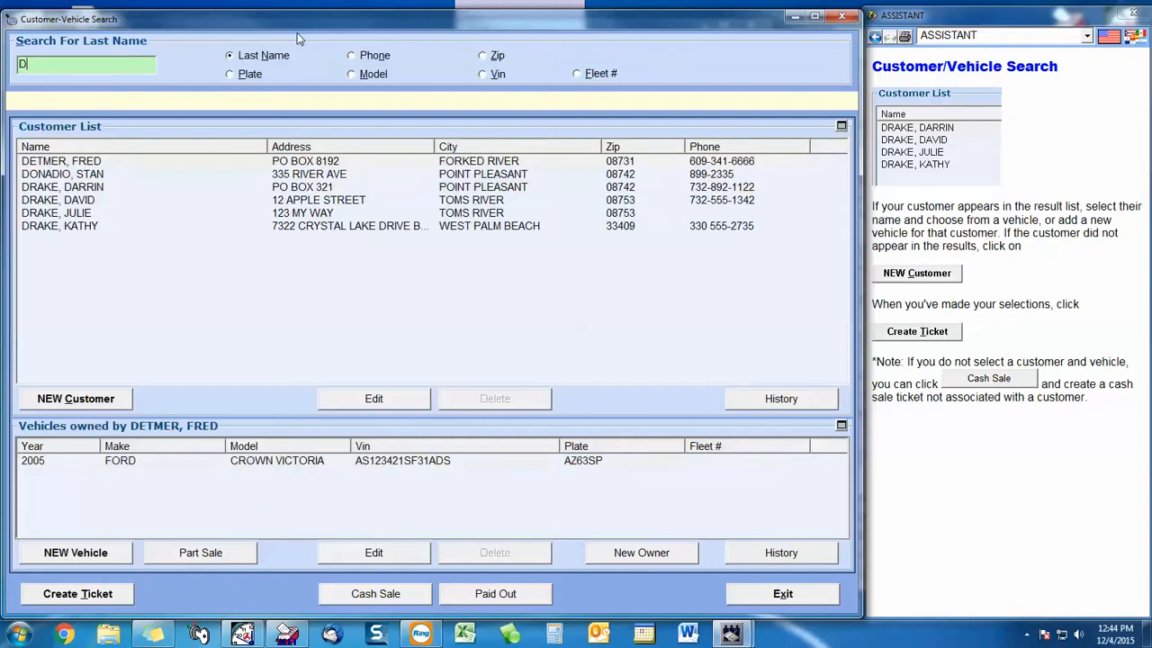
{"action": "type", "text": "R"}
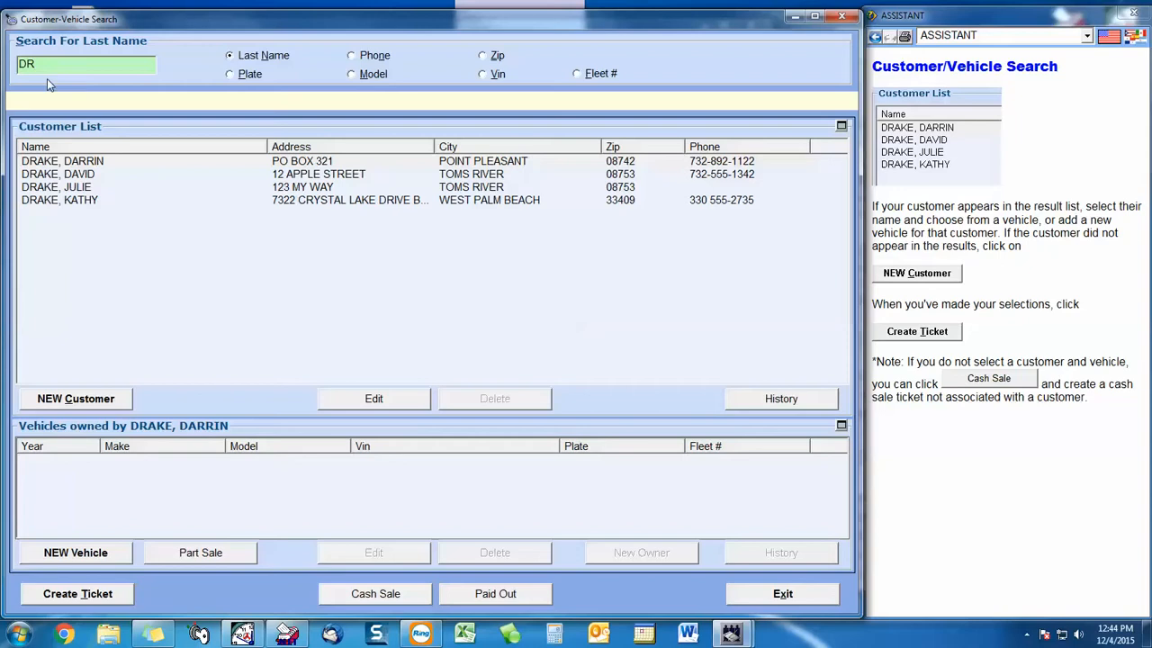
{"action": "left_click", "coordinate": [87, 176]}
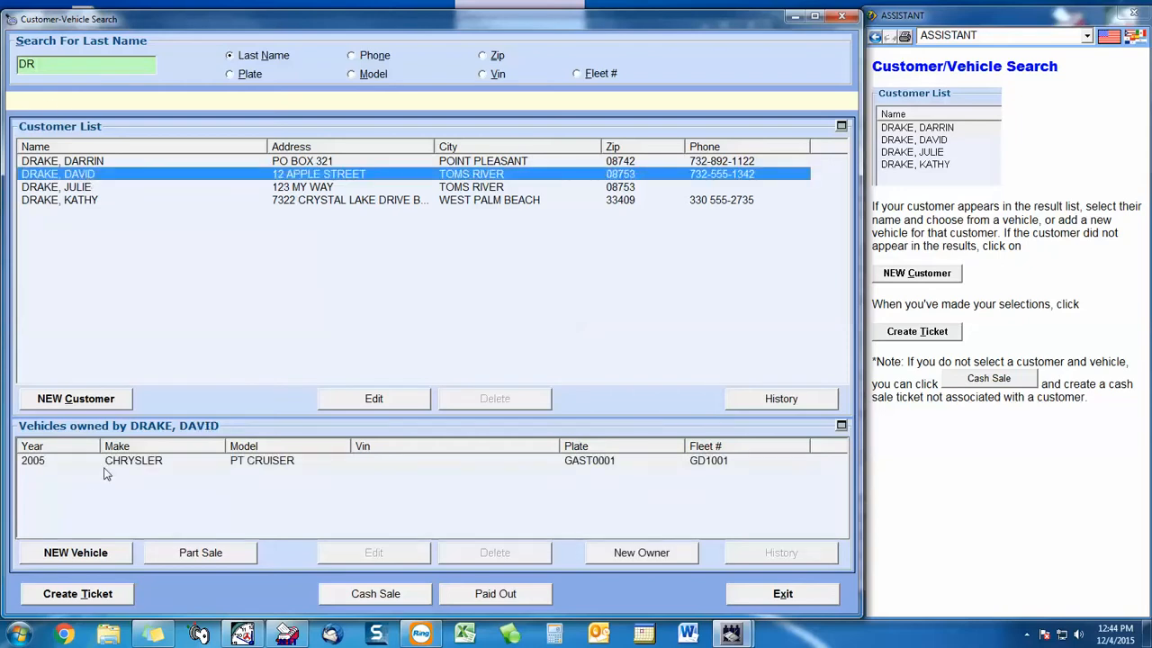
{"action": "left_click", "coordinate": [90, 187]}
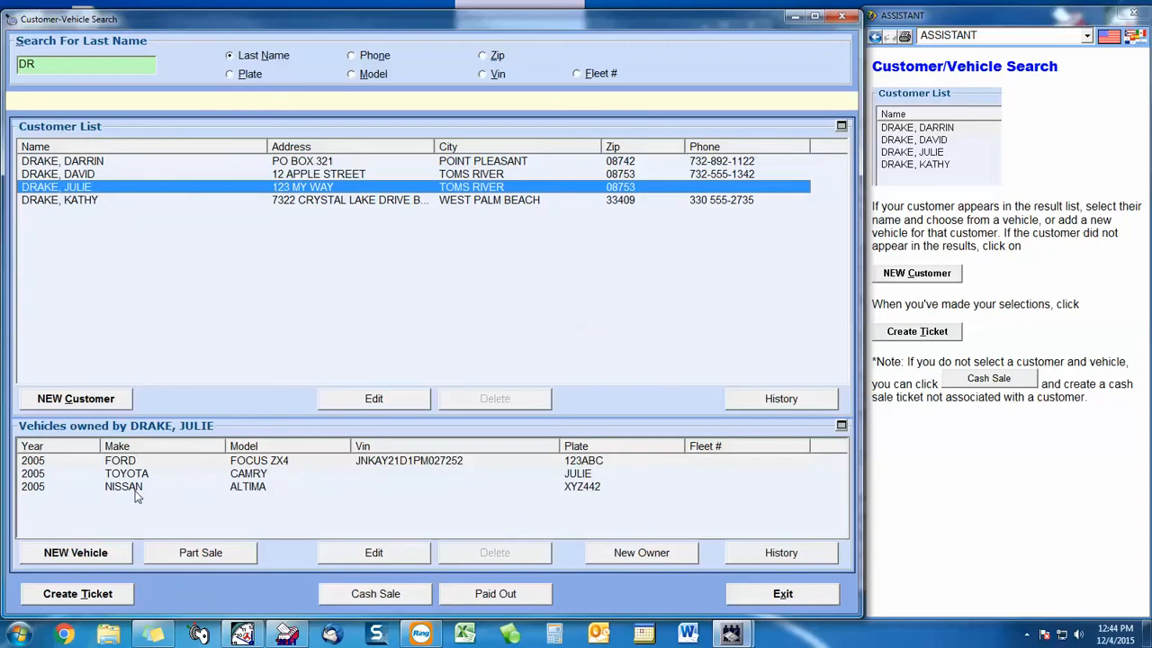
{"action": "left_click", "coordinate": [83, 201]}
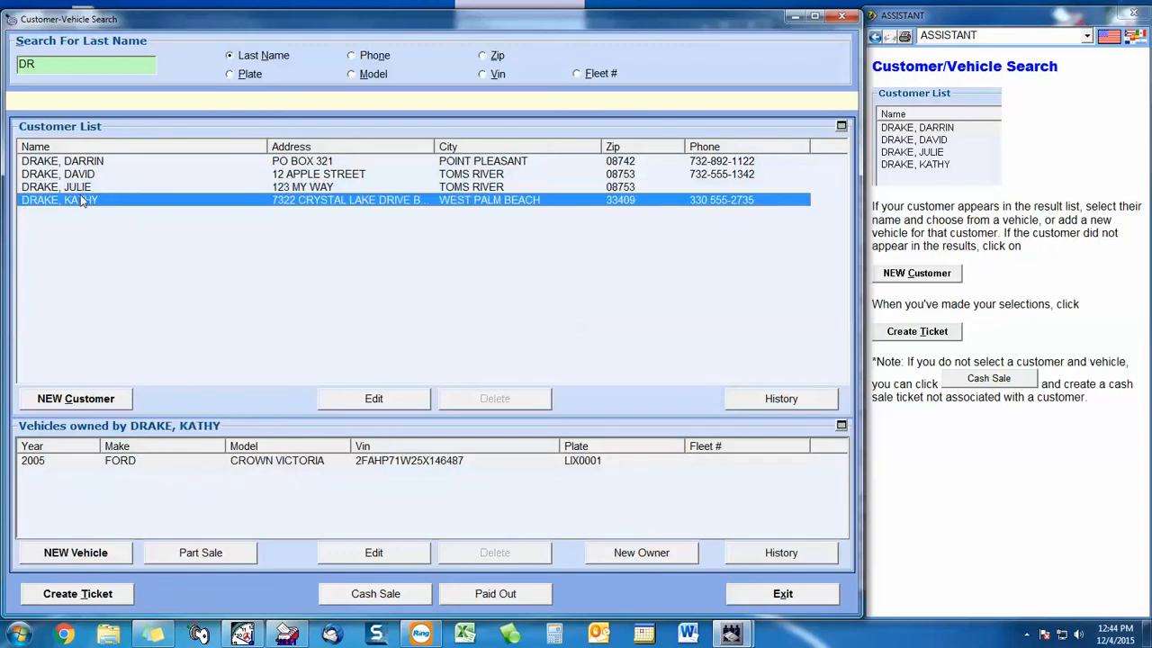
{"action": "left_click", "coordinate": [119, 464]}
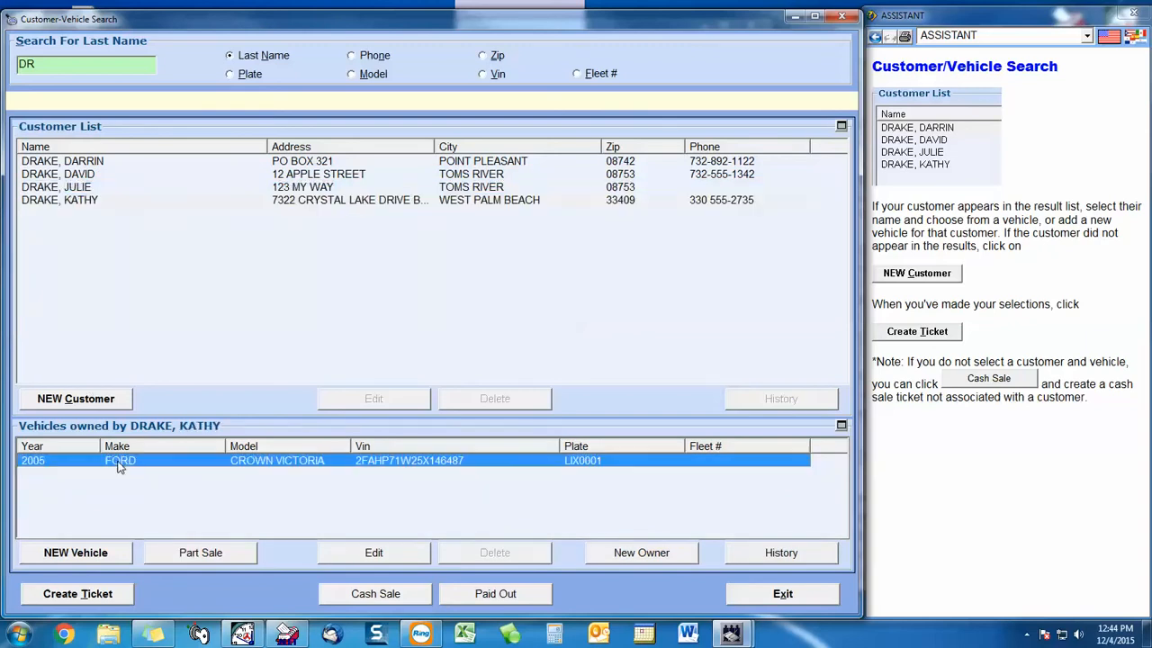
{"action": "left_click", "coordinate": [97, 599]}
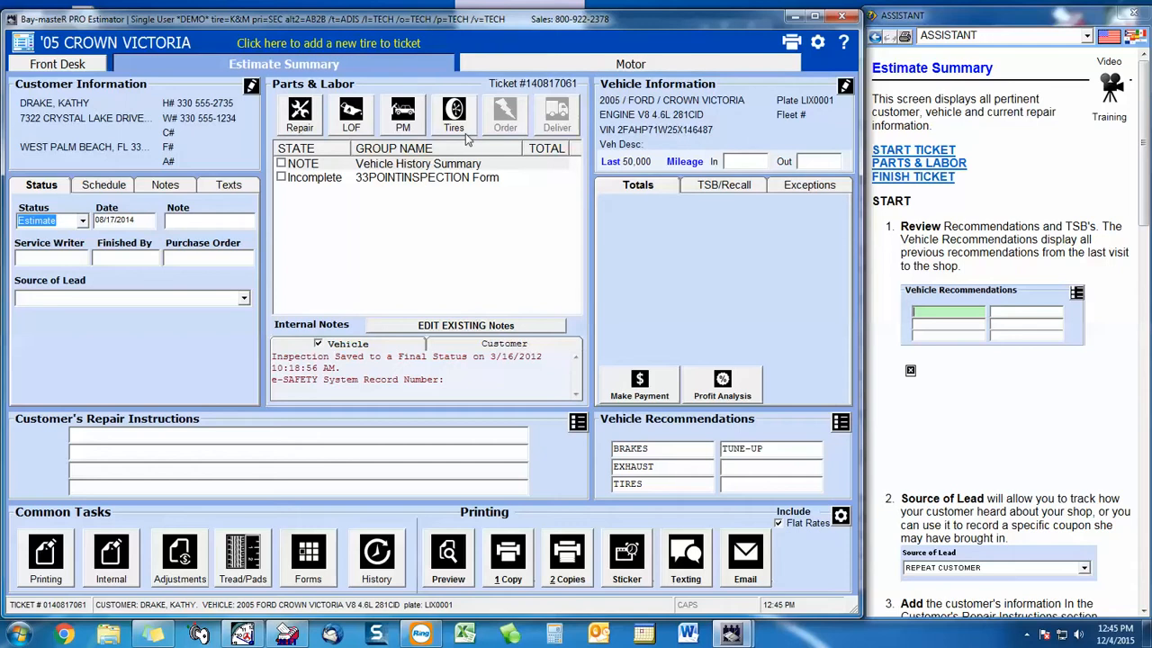
Step: Mark Noises OK, Alignment, Wiper Blades and Horn SERV, and Power Options DIAG on the ticket's 33POINTINSPECTION form, then save it
{"action": "left_click", "coordinate": [422, 180]}
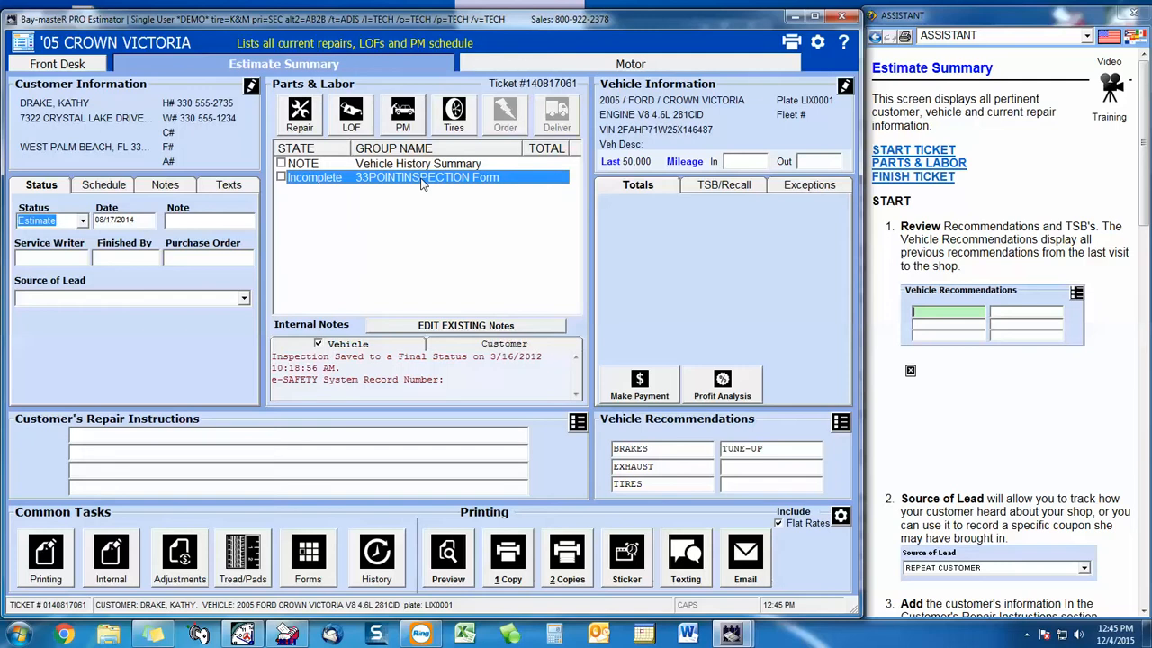
{"action": "double_click", "coordinate": [422, 179]}
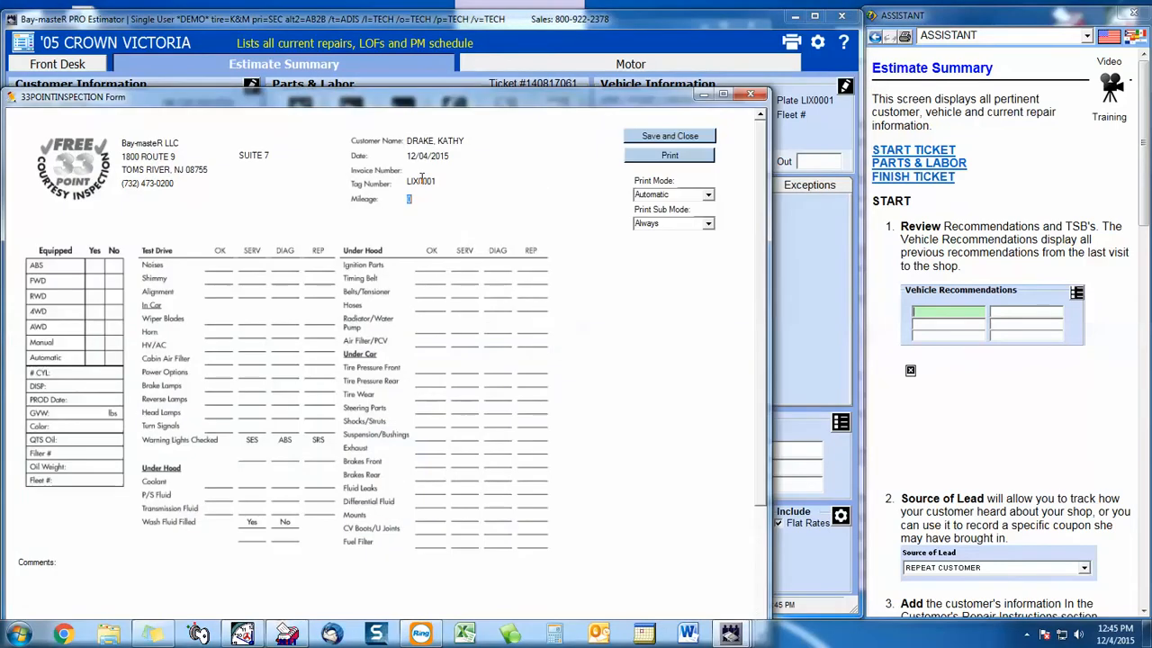
{"action": "left_click_drag", "start_coordinate": [474, 101], "coordinate": [508, 55]}
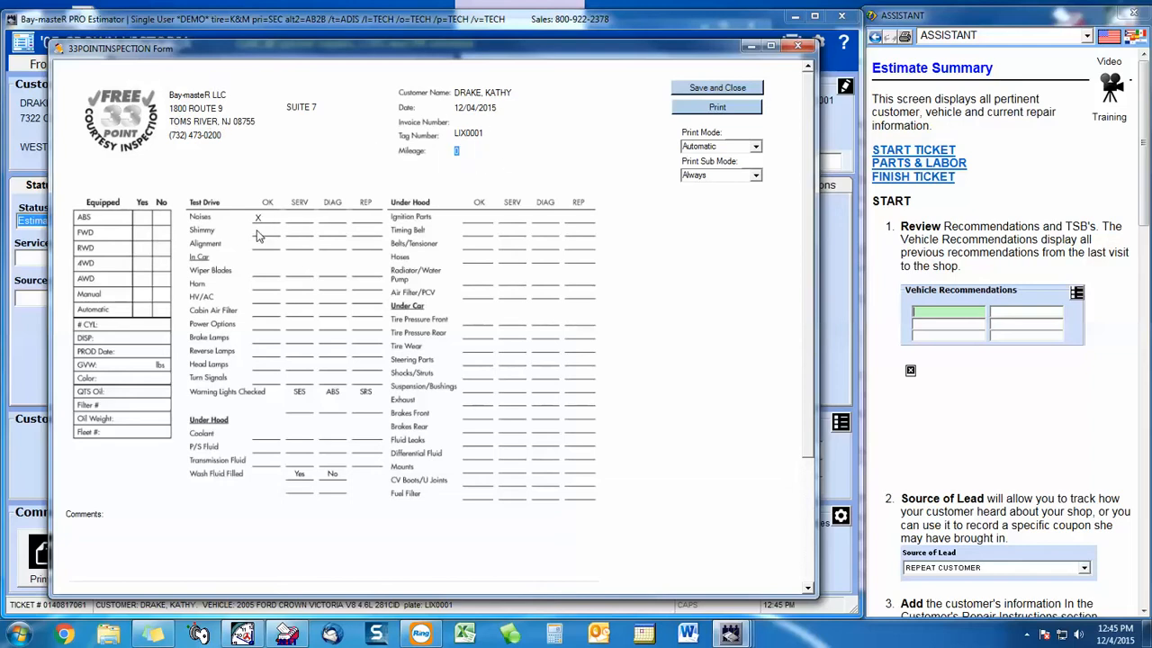
{"action": "left_click", "coordinate": [293, 287]}
{"action": "left_click", "coordinate": [328, 325]}
{"action": "left_click", "coordinate": [115, 537]}
{"action": "left_click_drag", "start_coordinate": [803, 363], "coordinate": [796, 516]}
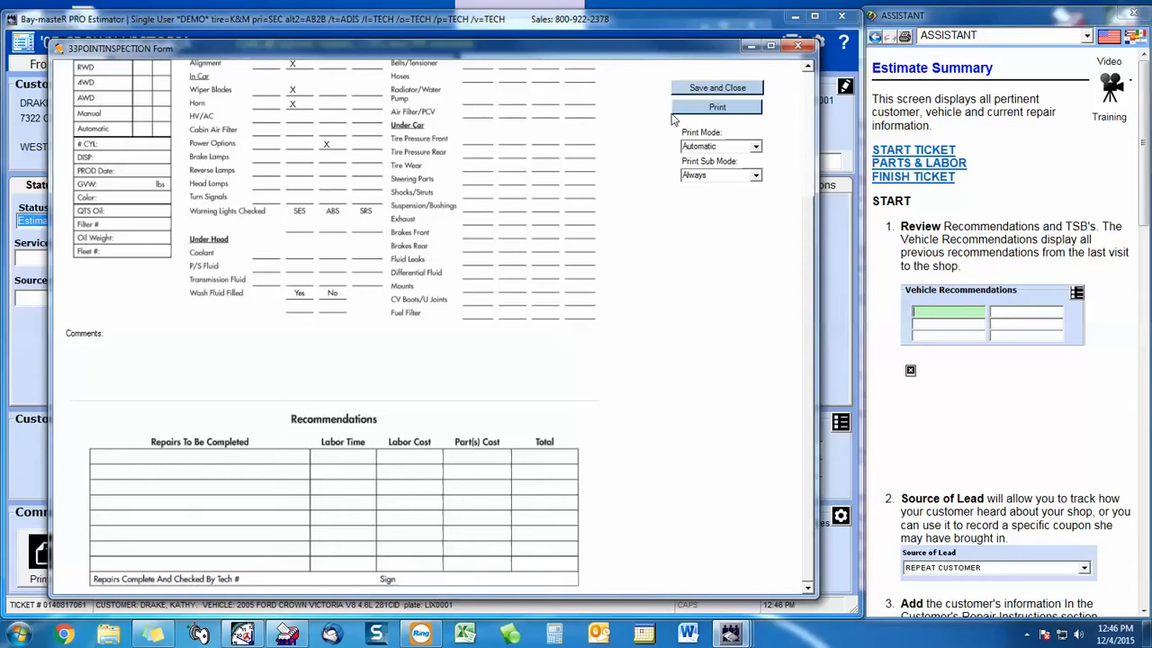
{"action": "left_click", "coordinate": [717, 89]}
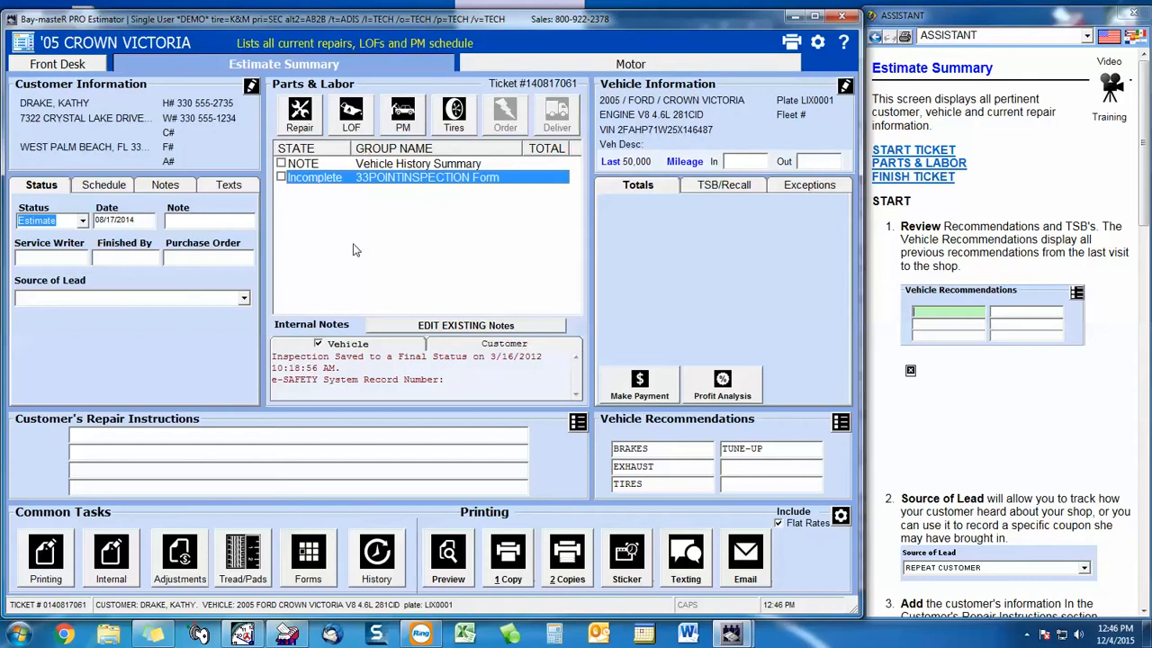
Step: Add a repair job to the ticket using the 1-SpeedECat lookup for BELTS & COOLING
{"action": "left_click", "coordinate": [304, 122]}
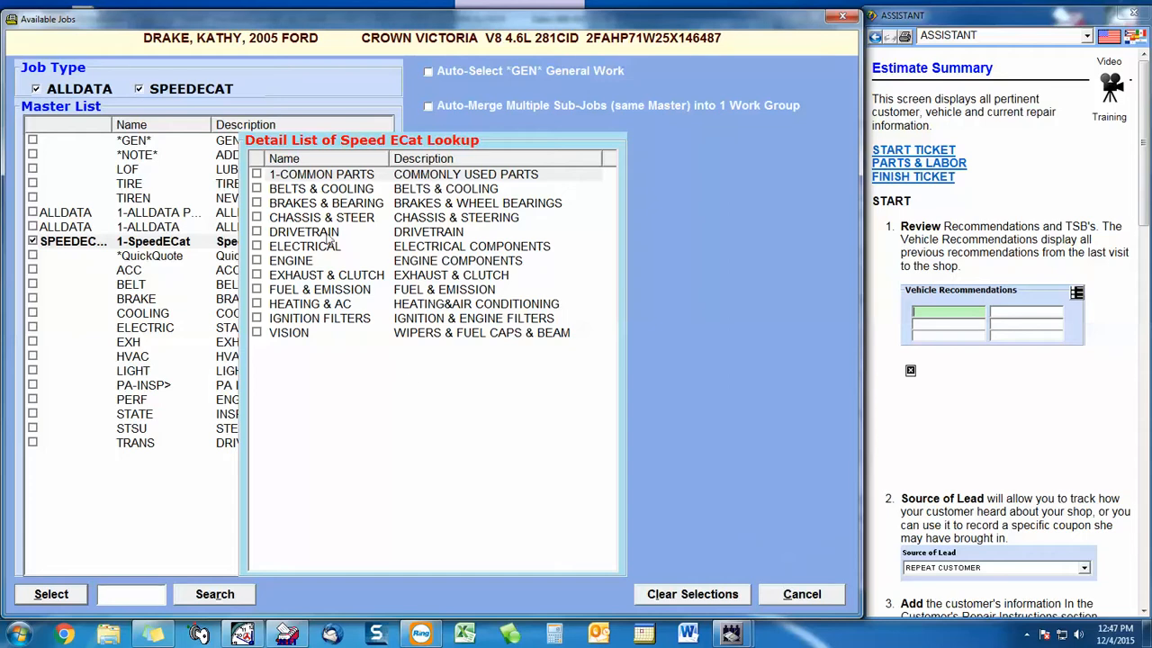
{"action": "left_click", "coordinate": [290, 194]}
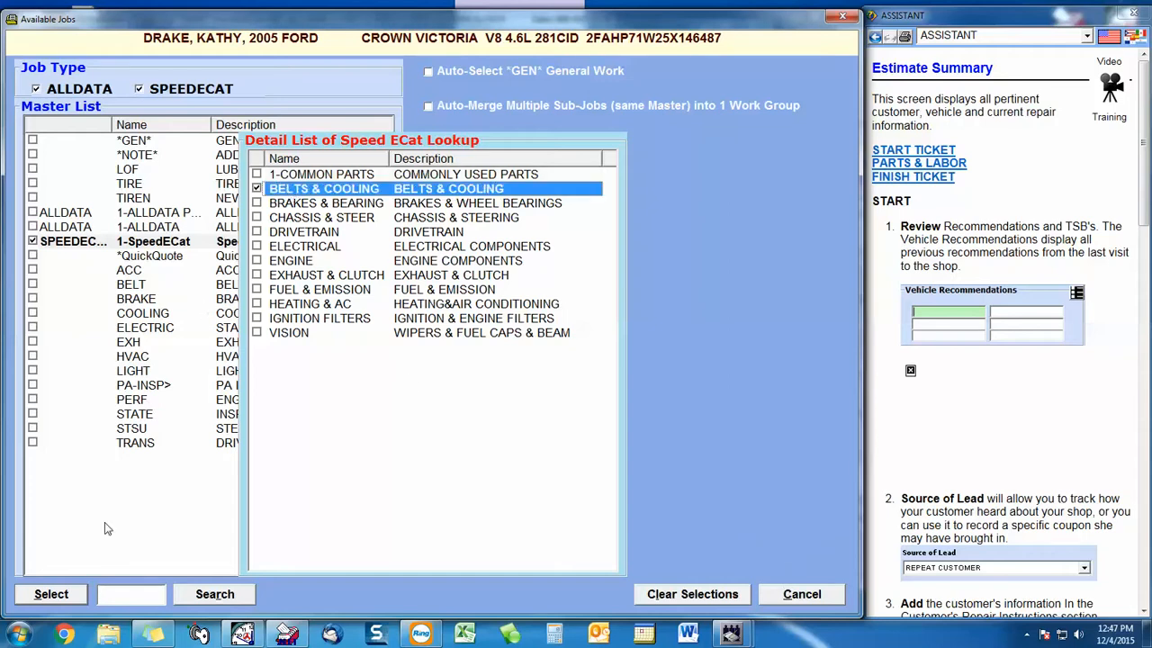
{"action": "left_click", "coordinate": [60, 595]}
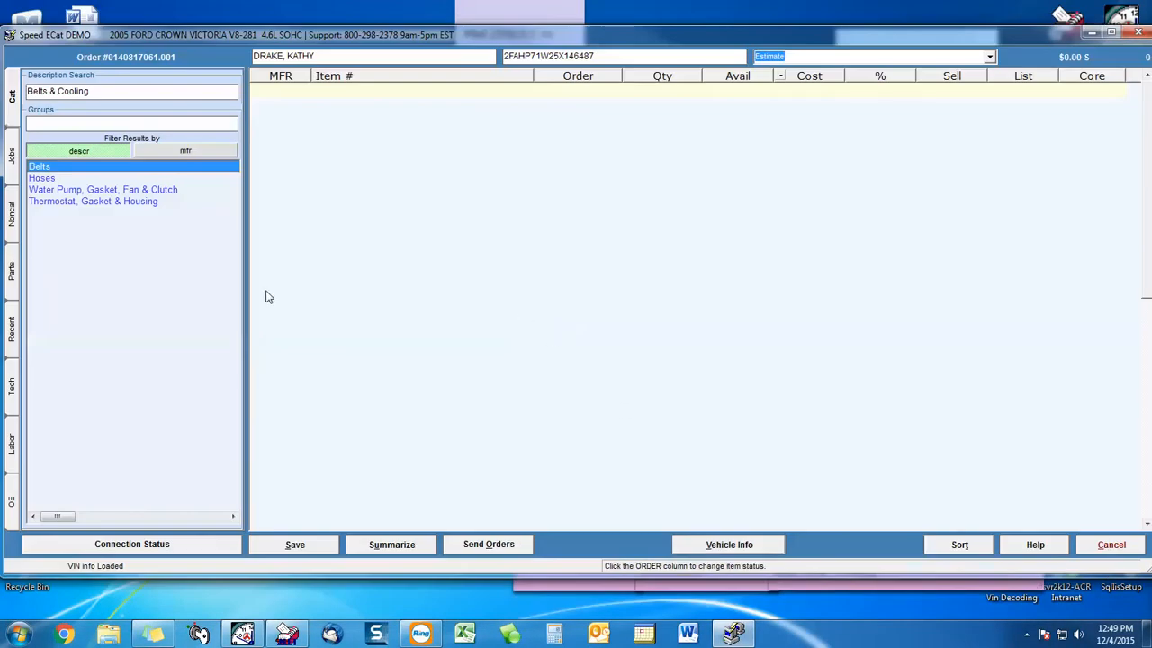
Step: Look up Serpentine Belt in the Belts group and set the Gates K060908 belt to USE STOCK
{"action": "left_click", "coordinate": [167, 168]}
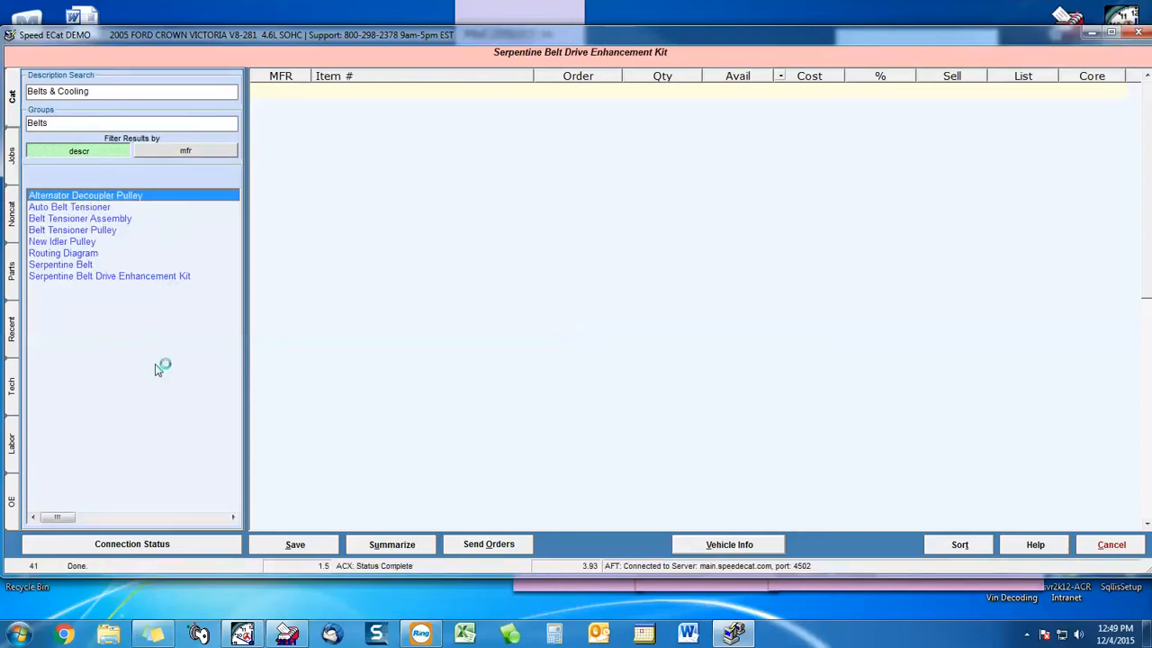
{"action": "left_click", "coordinate": [80, 267]}
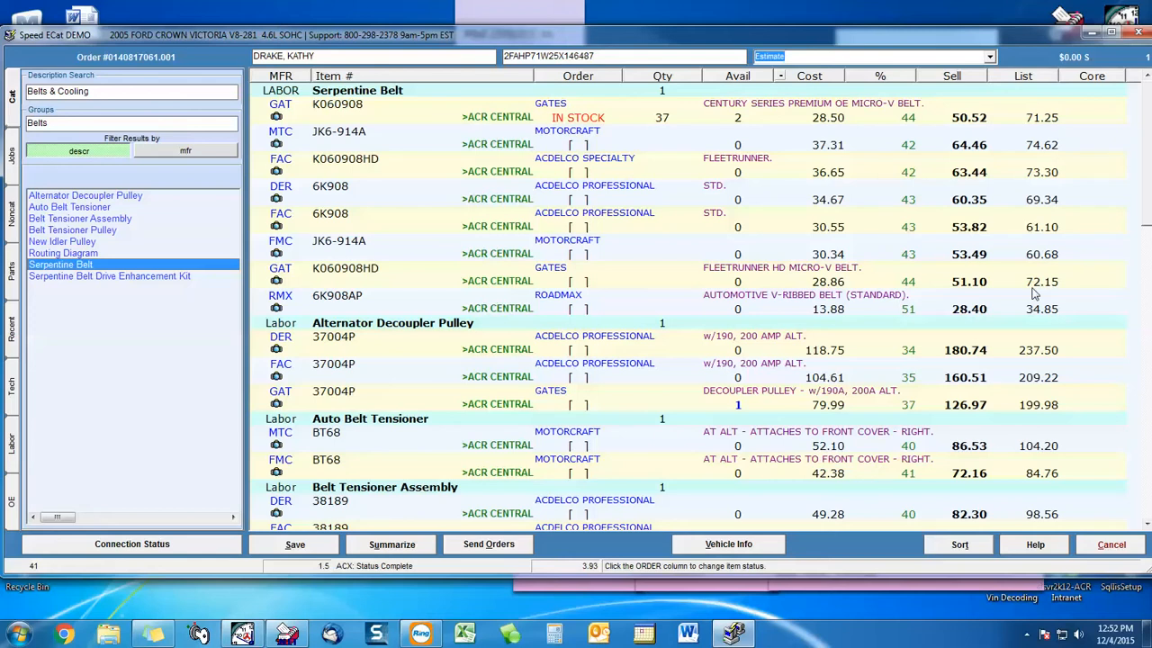
{"action": "left_click", "coordinate": [582, 123]}
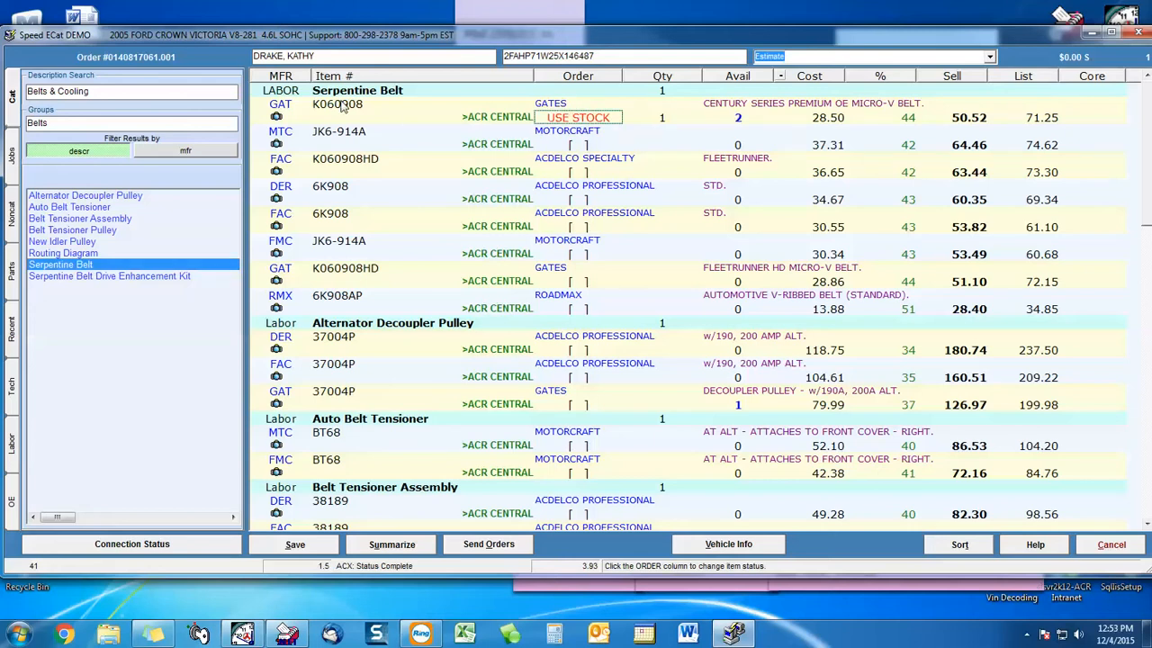
Step: Add the .50S standard R&R labor time for the serpentine belt and save the parts and labor to the ticket
{"action": "double_click", "coordinate": [282, 96]}
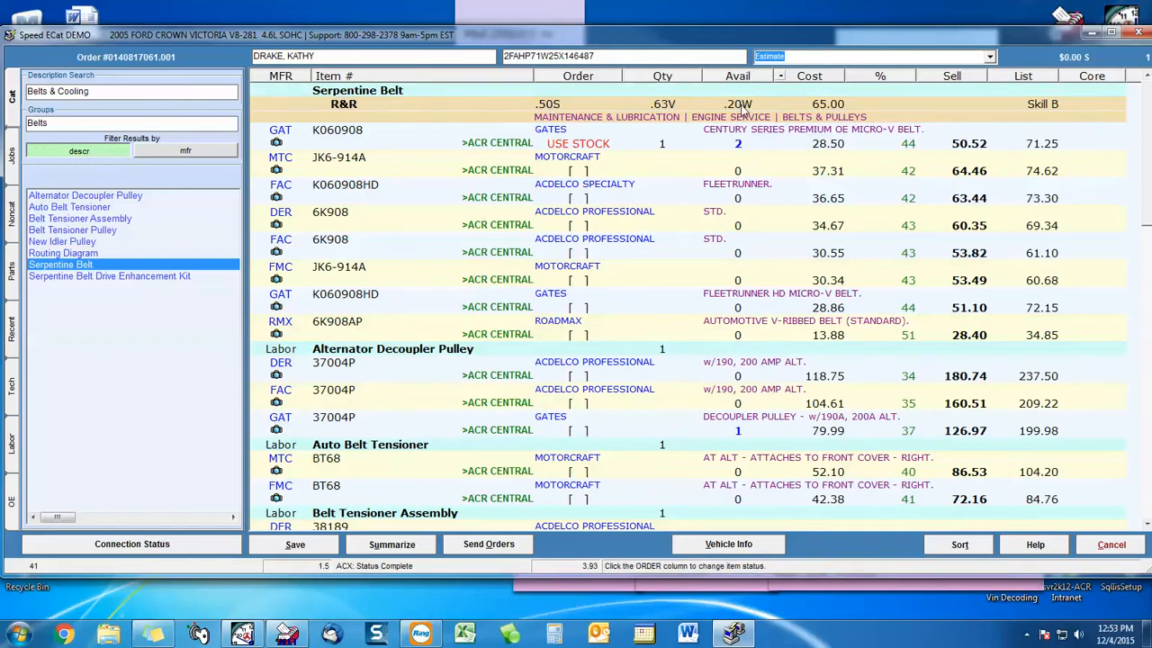
{"action": "left_click", "coordinate": [553, 105]}
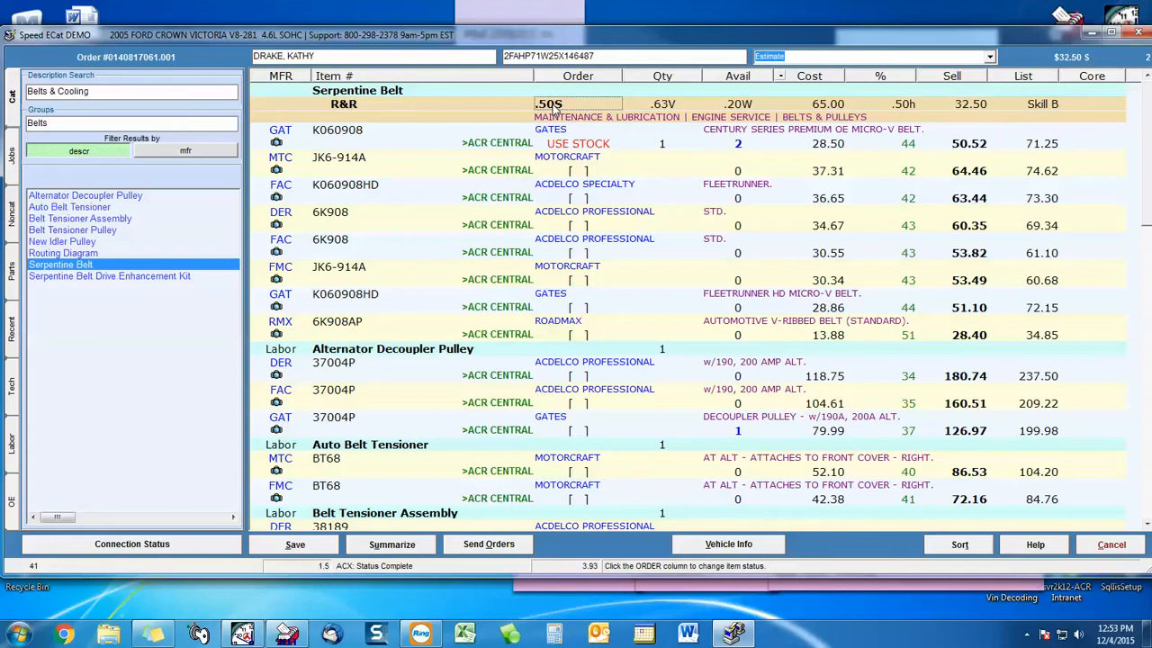
{"action": "left_click", "coordinate": [312, 547]}
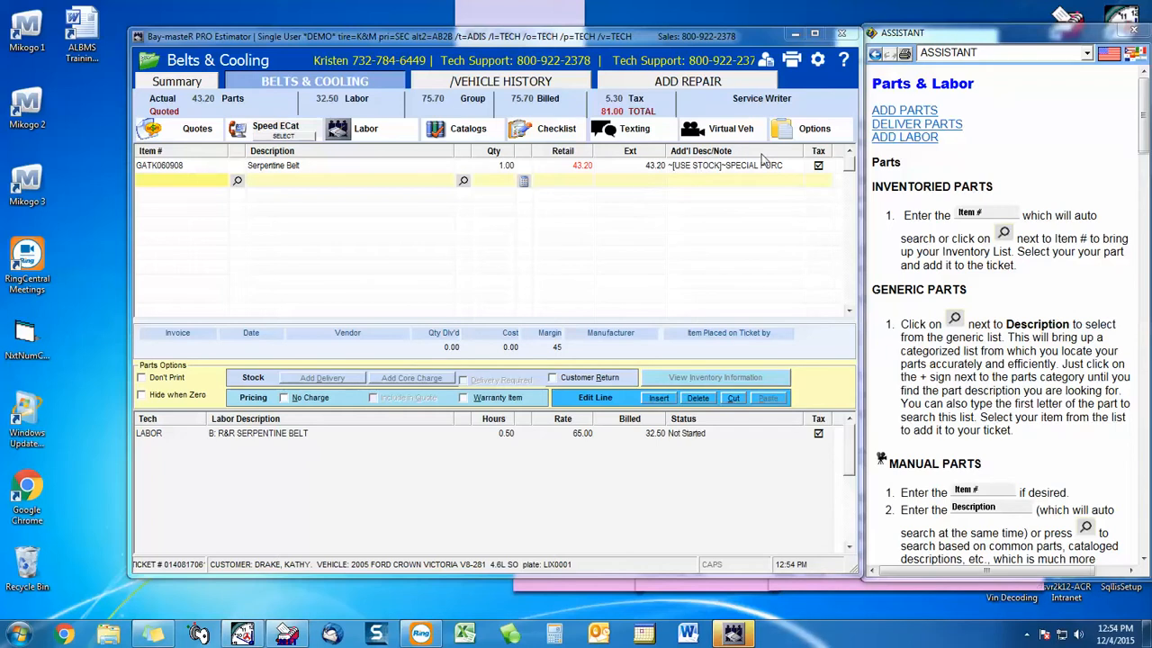
Step: Preview the printed estimate with its parts, labor, surcharges and discounts, and close the preview
{"action": "left_click", "coordinate": [794, 60]}
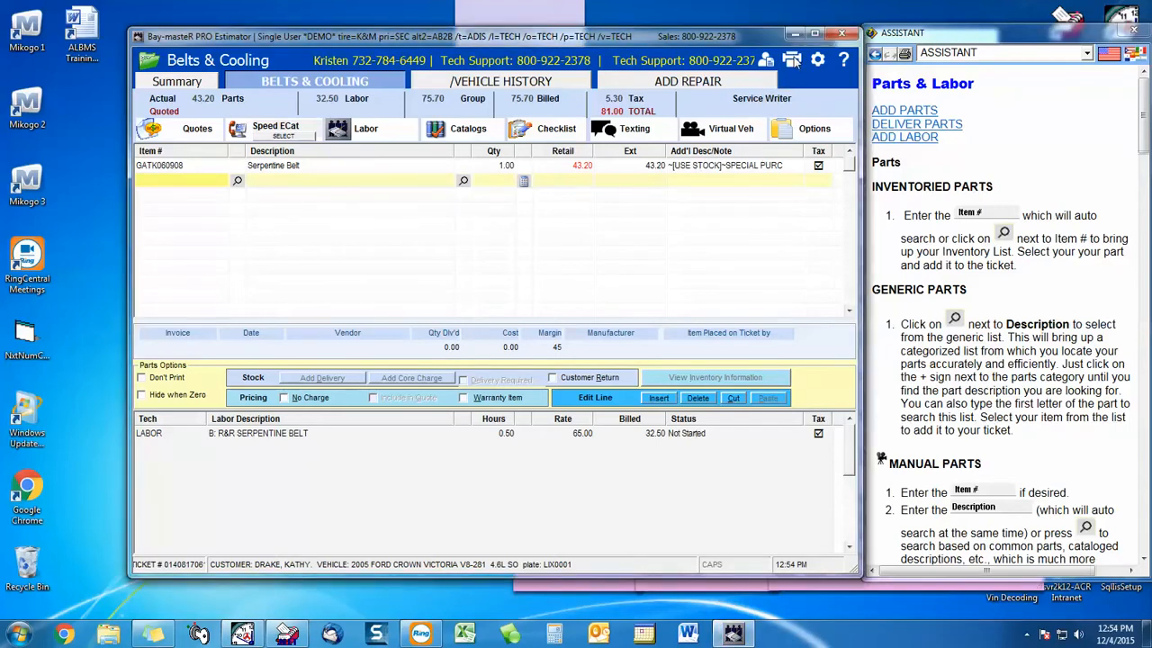
{"action": "left_click", "coordinate": [794, 59]}
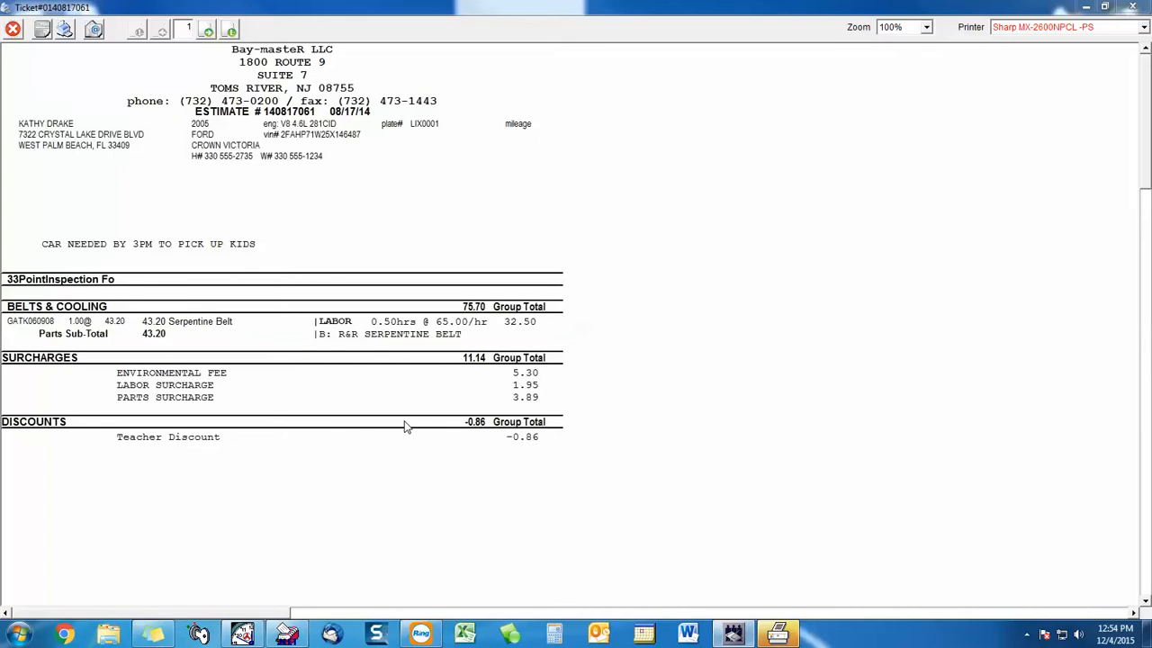
{"action": "left_click", "coordinate": [12, 29]}
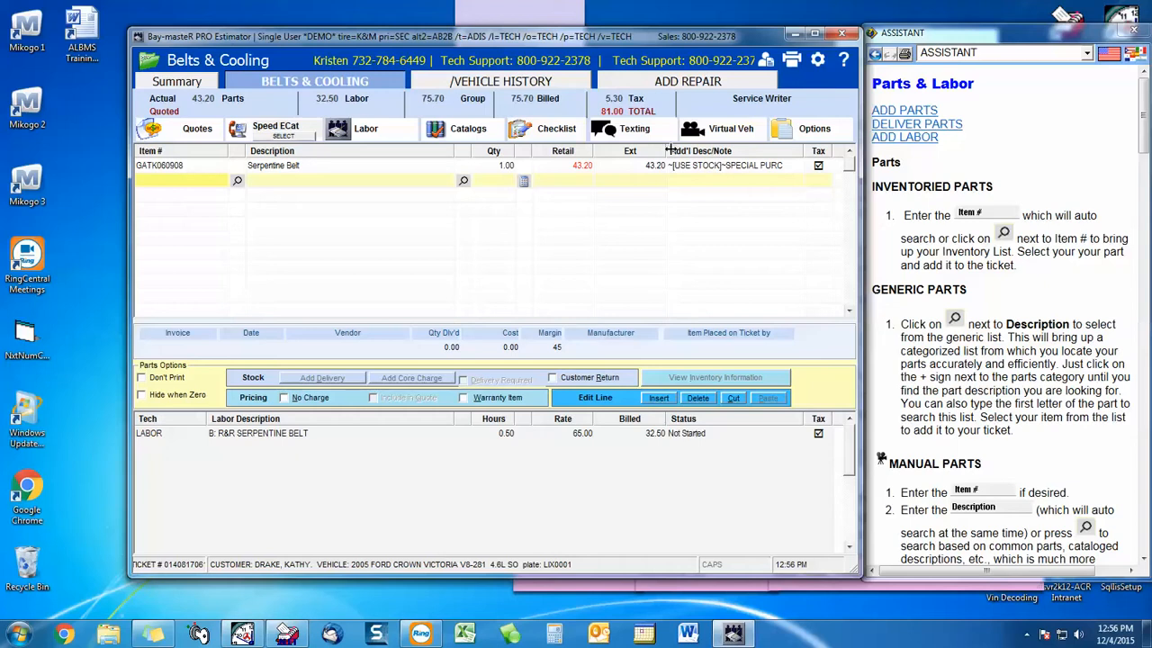
Step: Open the Virtual Vehicle videos in Email/Text mode, select Timing Belt under Engine, and save and close the list
{"action": "left_click", "coordinate": [731, 130]}
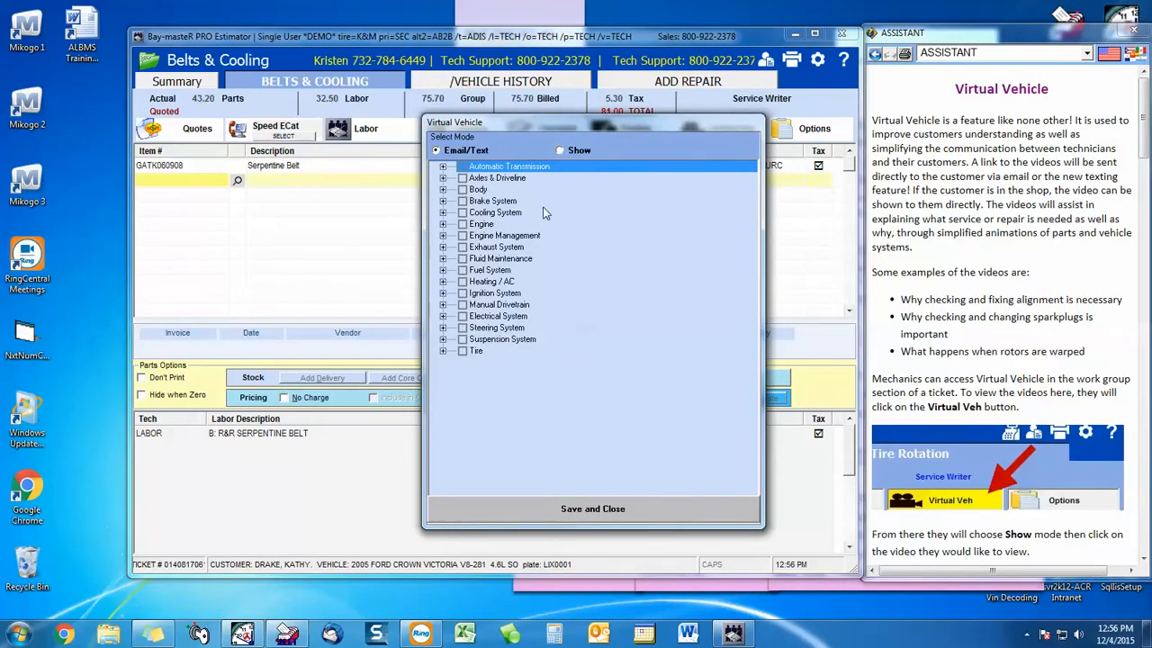
{"action": "left_click", "coordinate": [443, 226]}
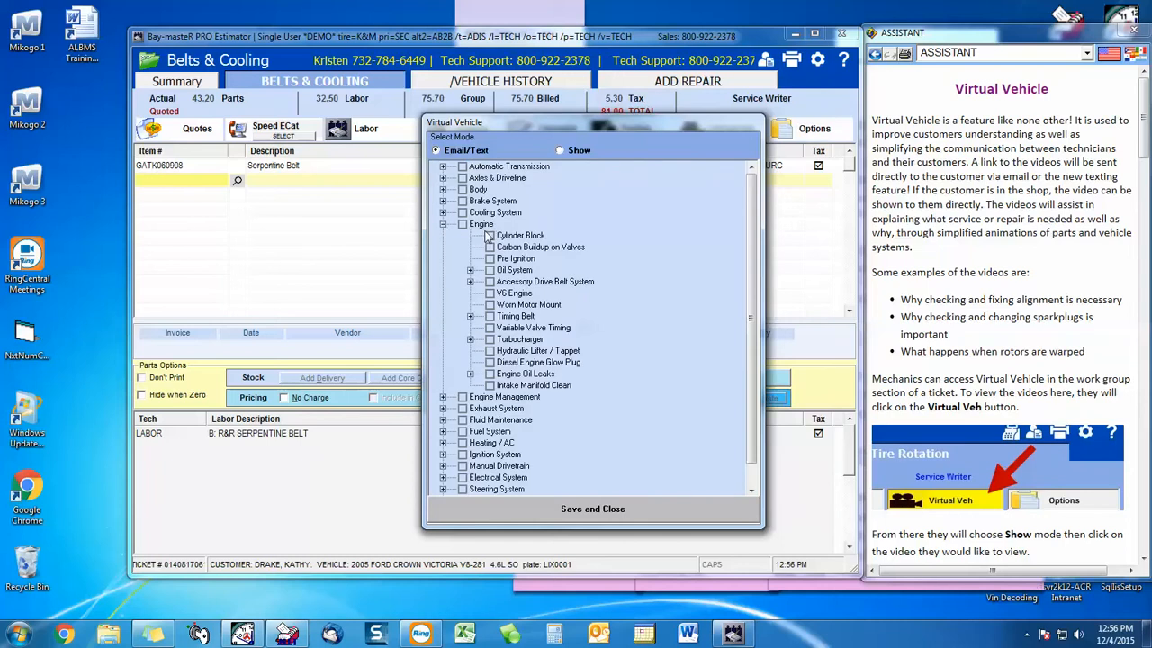
{"action": "left_click", "coordinate": [470, 316]}
{"action": "left_click", "coordinate": [524, 320]}
{"action": "left_click", "coordinate": [470, 317]}
{"action": "left_click", "coordinate": [522, 318]}
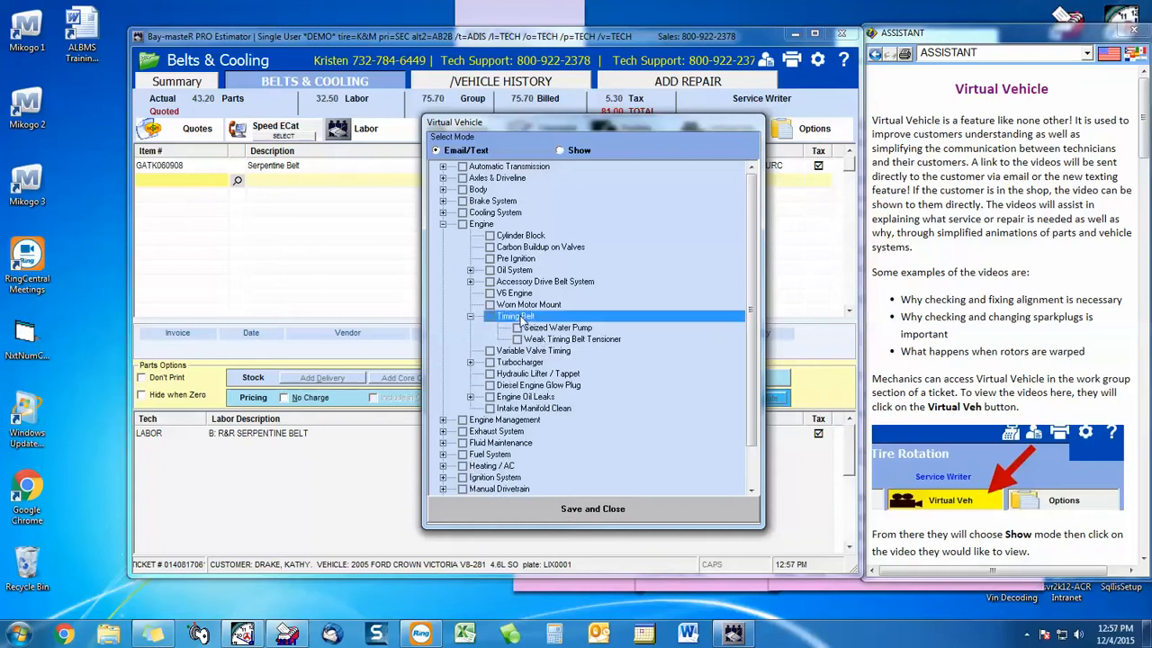
{"action": "left_click", "coordinate": [573, 512]}
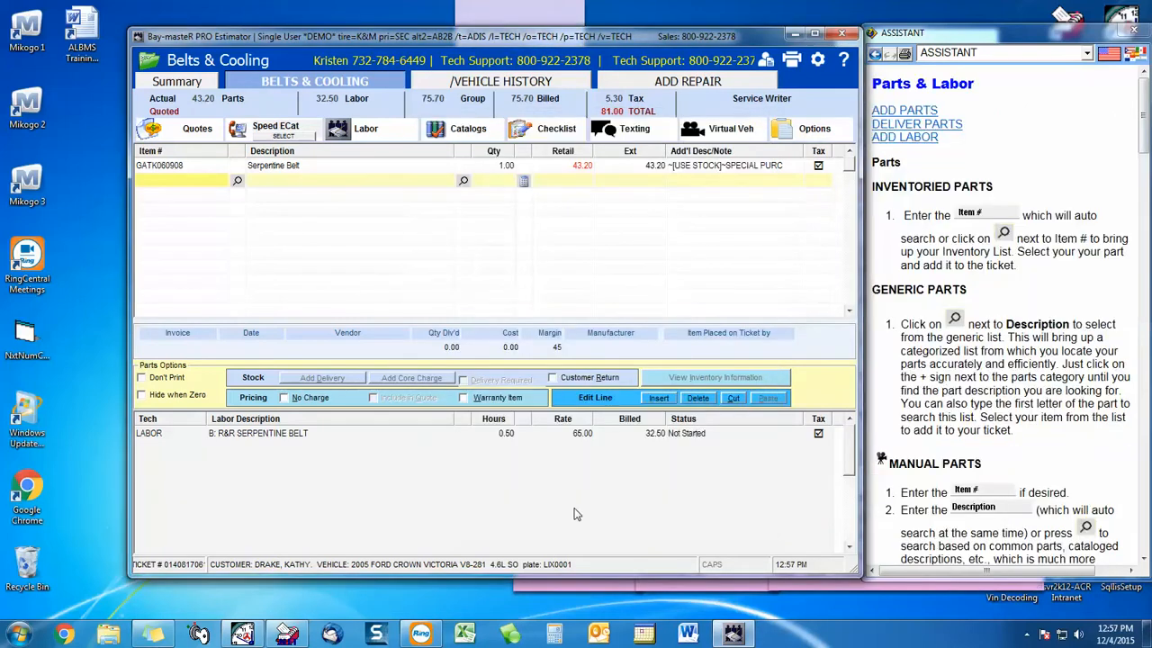
Step: Open the Virtual Vehicle videos and play the Timing Belt animation under Engine in Show mode
{"action": "left_click", "coordinate": [731, 130]}
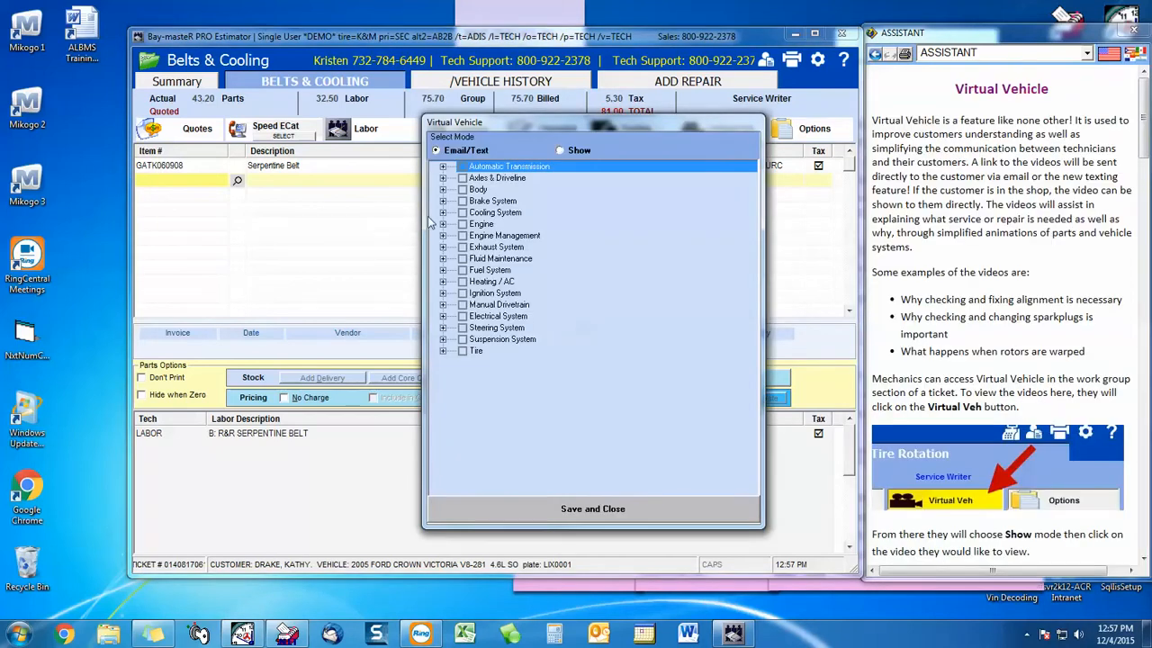
{"action": "left_click", "coordinate": [442, 224]}
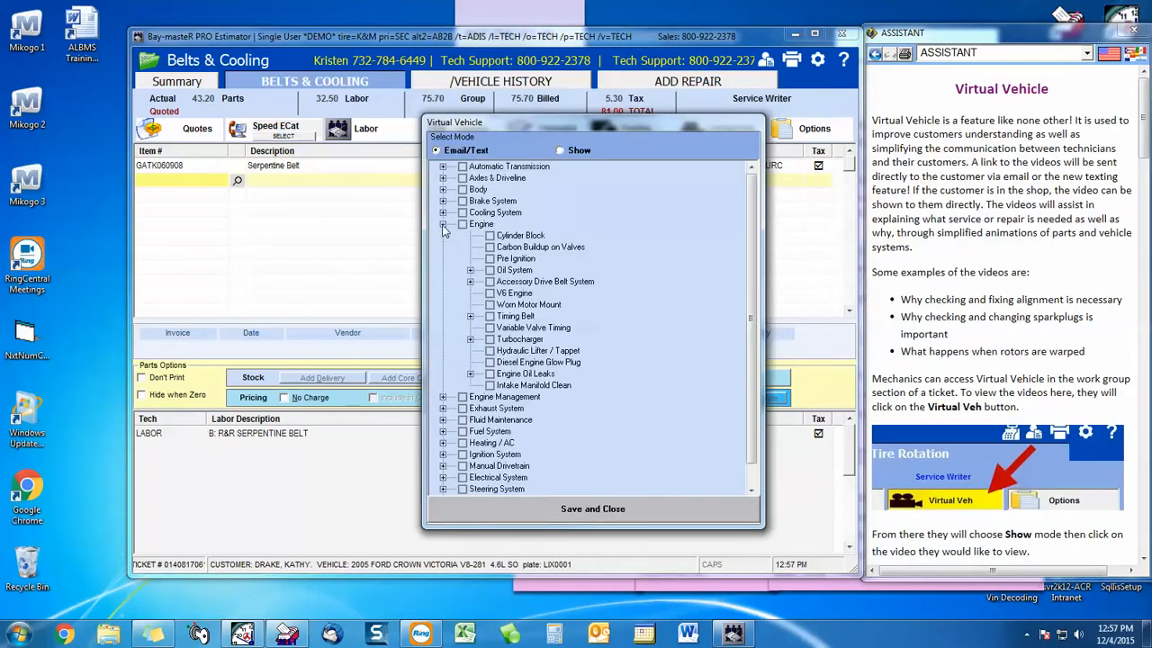
{"action": "left_click", "coordinate": [470, 316]}
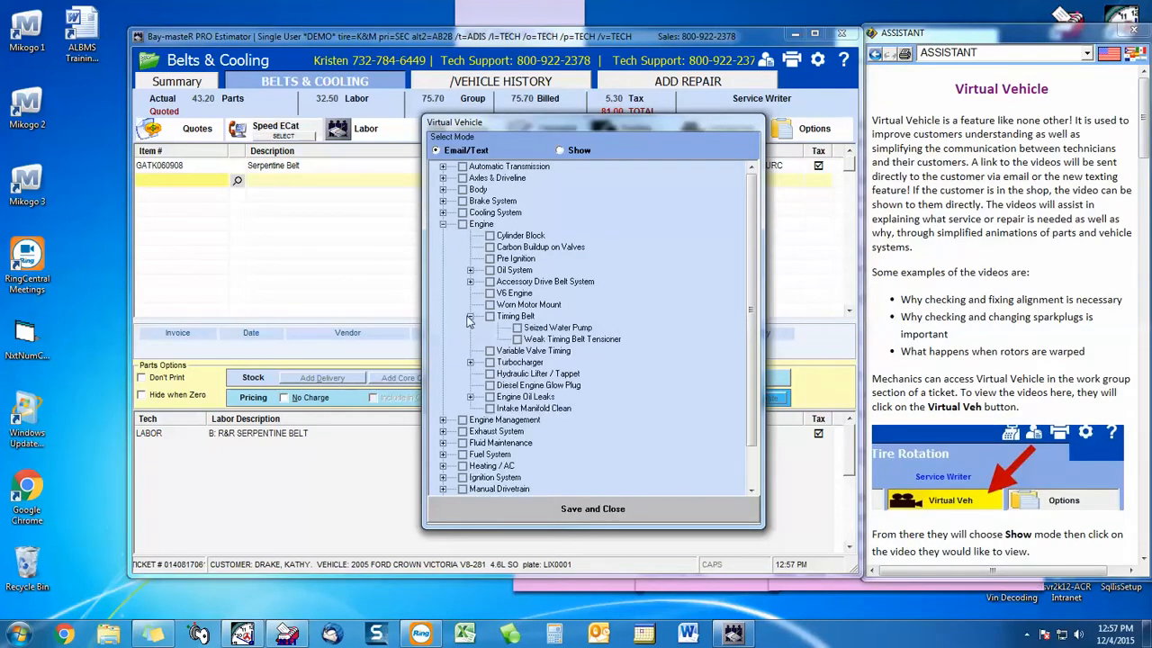
{"action": "left_click", "coordinate": [517, 320]}
{"action": "left_click", "coordinate": [560, 151]}
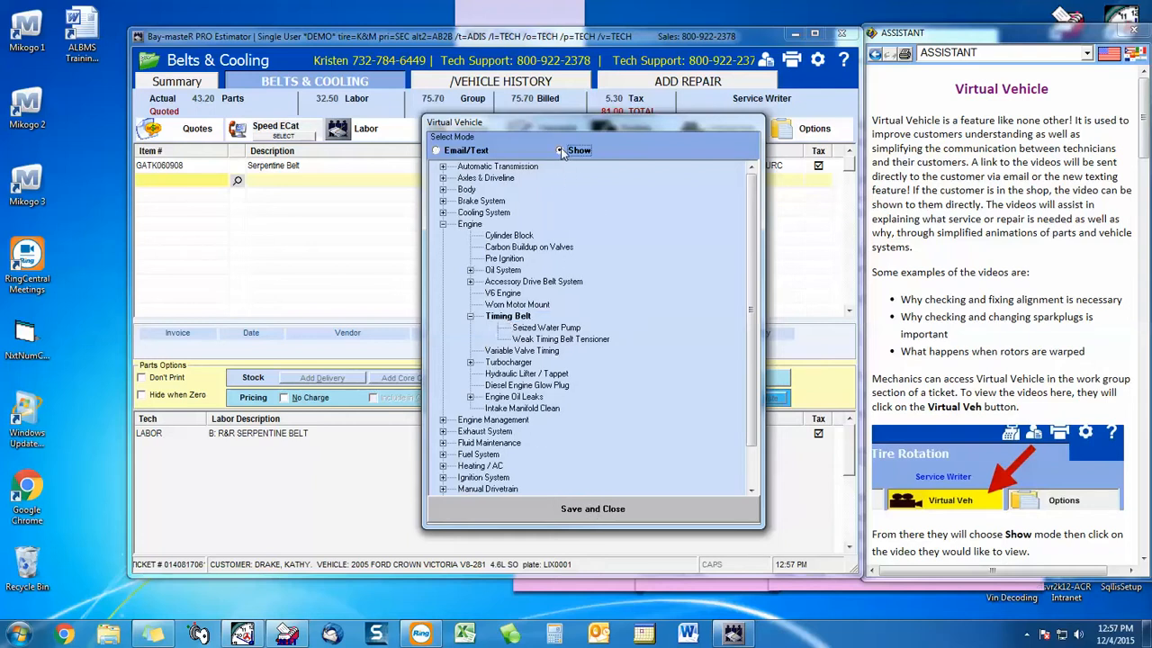
{"action": "left_click", "coordinate": [500, 318]}
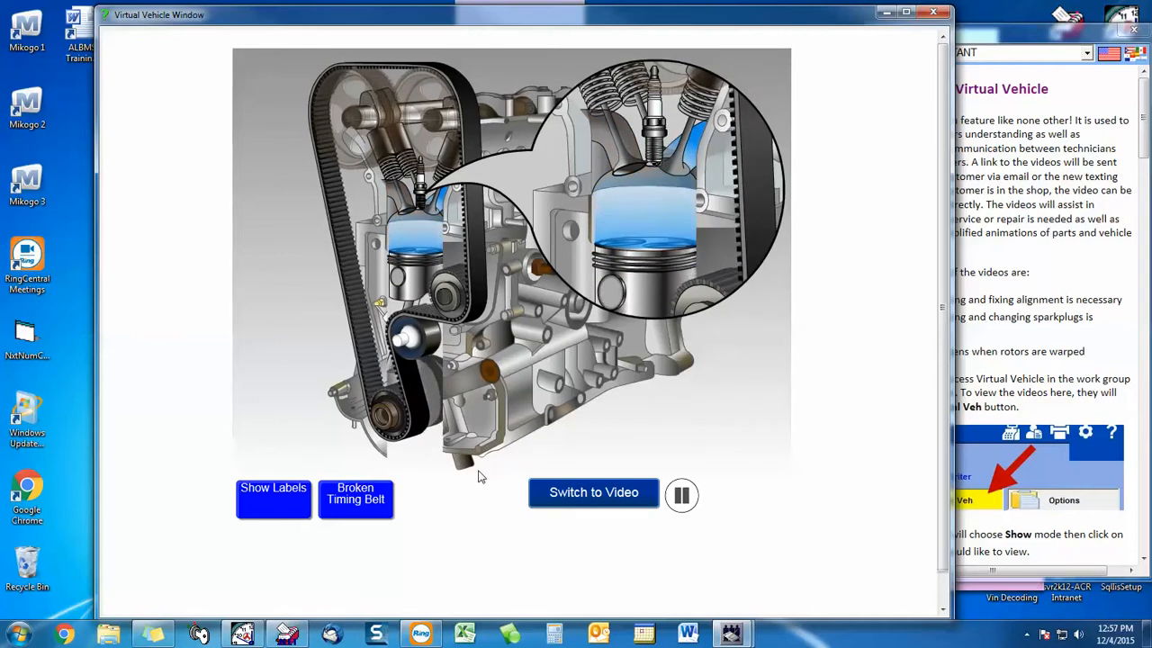
Step: Show and hide the part labels in the timing belt animation, play the Broken Timing Belt view, and close the animation
{"action": "left_click", "coordinate": [297, 498]}
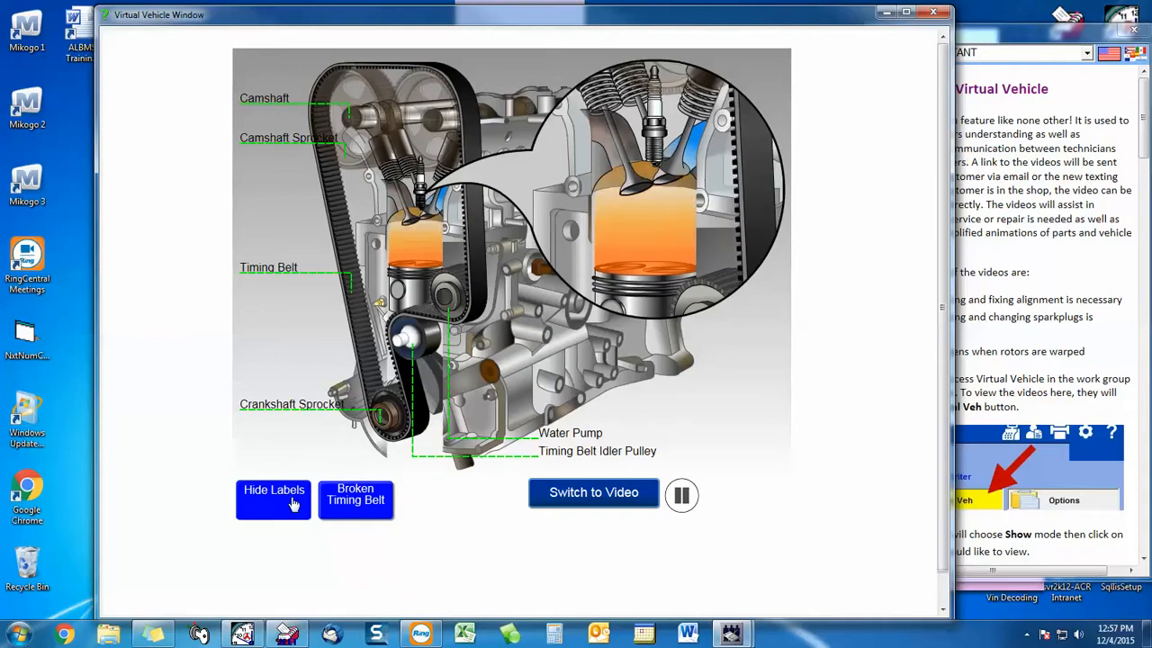
{"action": "left_click", "coordinate": [276, 495]}
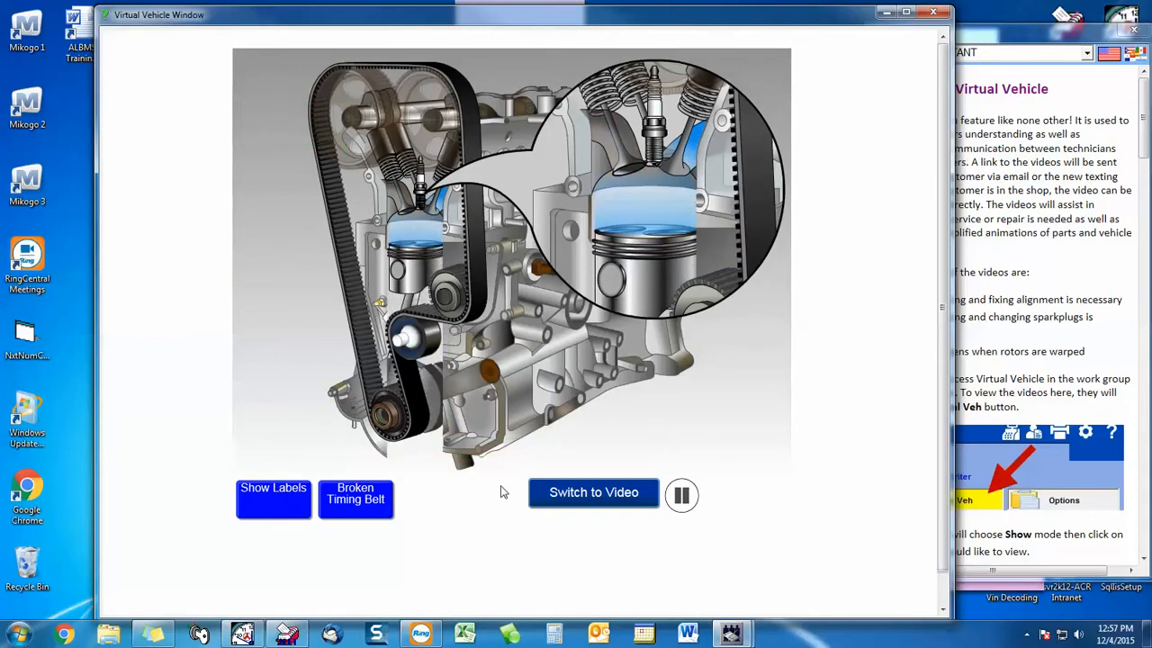
{"action": "left_click", "coordinate": [355, 500]}
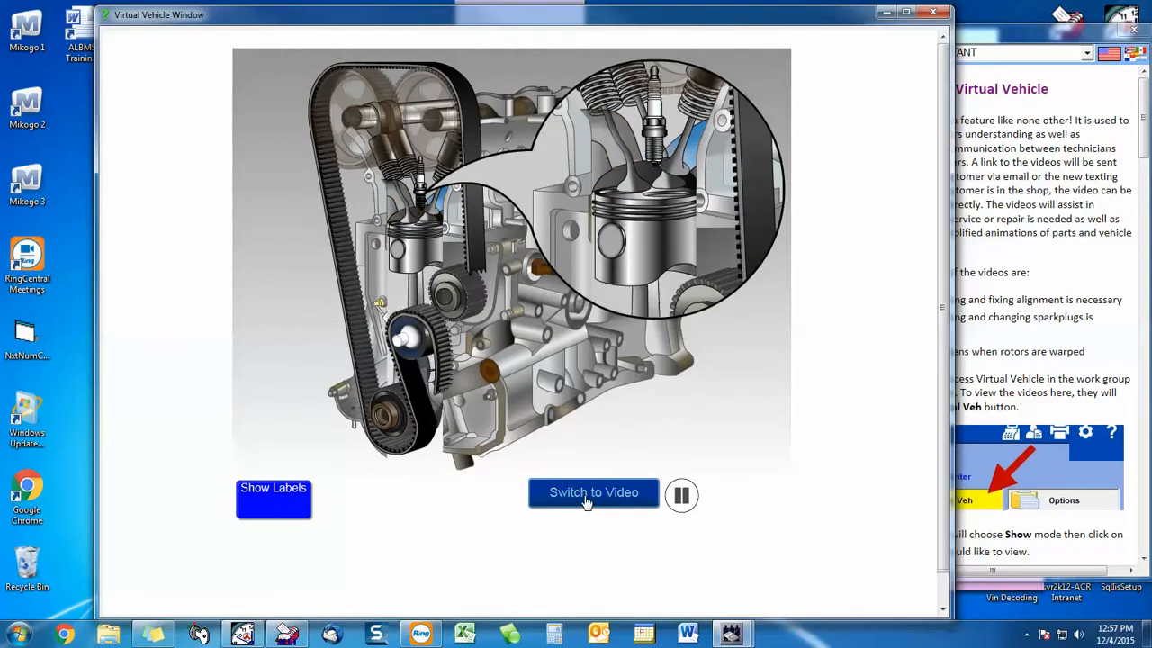
{"action": "left_click", "coordinate": [930, 13]}
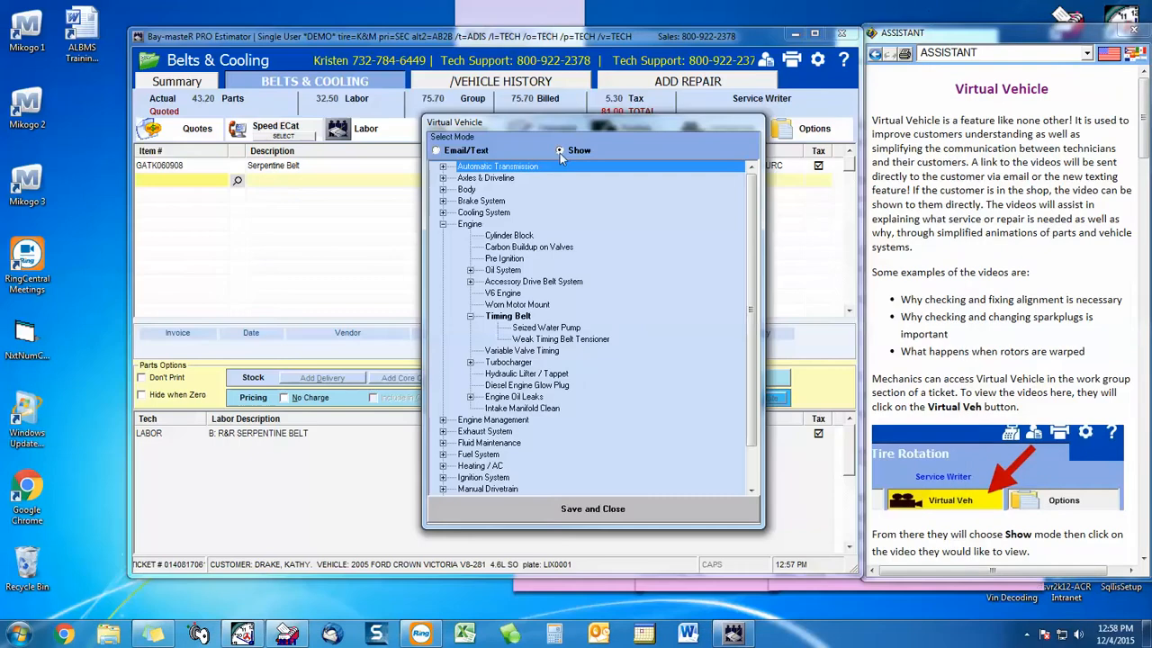
Step: Return the Virtual Vehicle list to Email/Text mode, check the Timing Belt video, and save the selection
{"action": "left_click", "coordinate": [448, 151]}
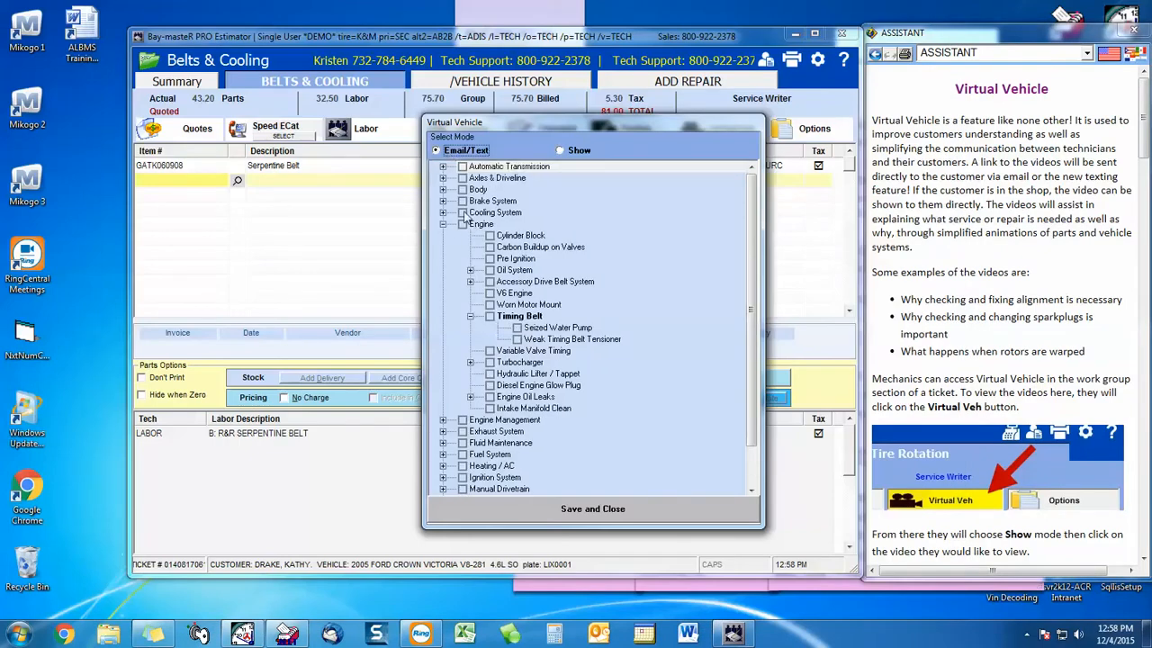
{"action": "left_click", "coordinate": [490, 317]}
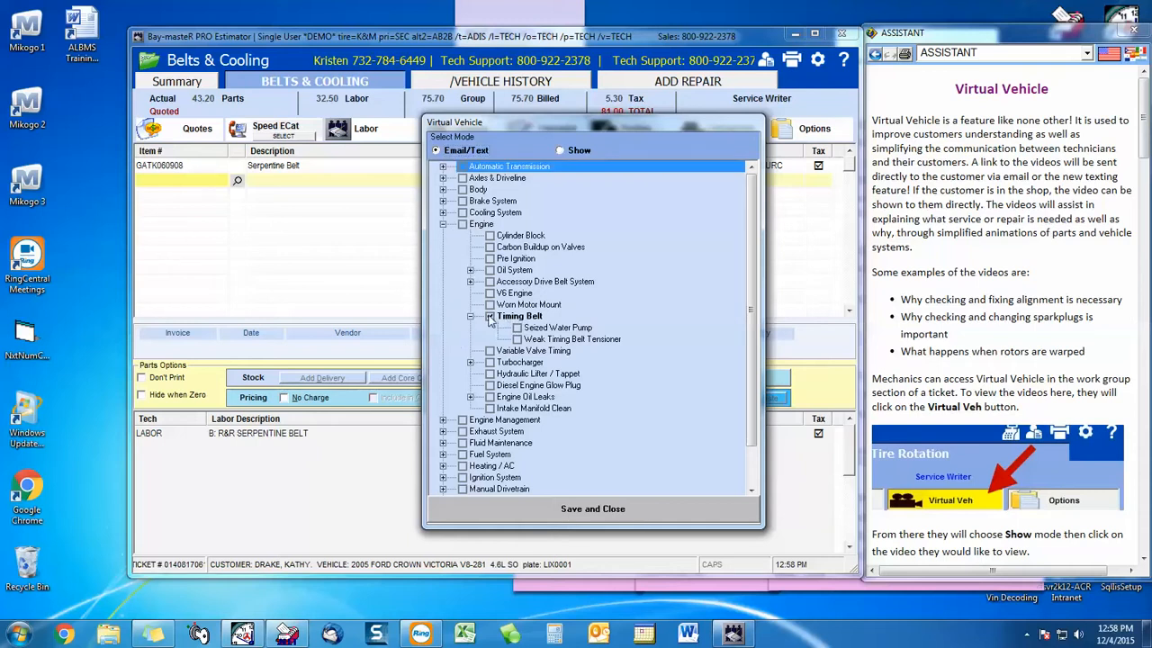
{"action": "left_click", "coordinate": [570, 510]}
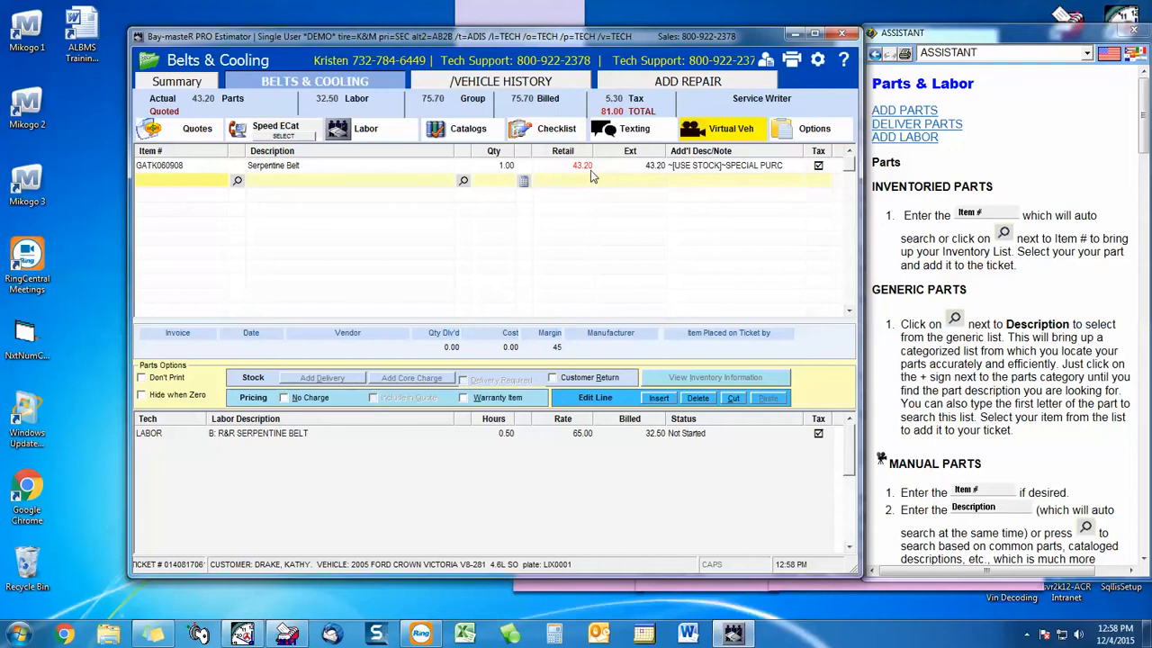
Step: Start a text message for the work group, enter the customer's cell number, and load the Group Total Detailed pre-made text
{"action": "left_click", "coordinate": [636, 131]}
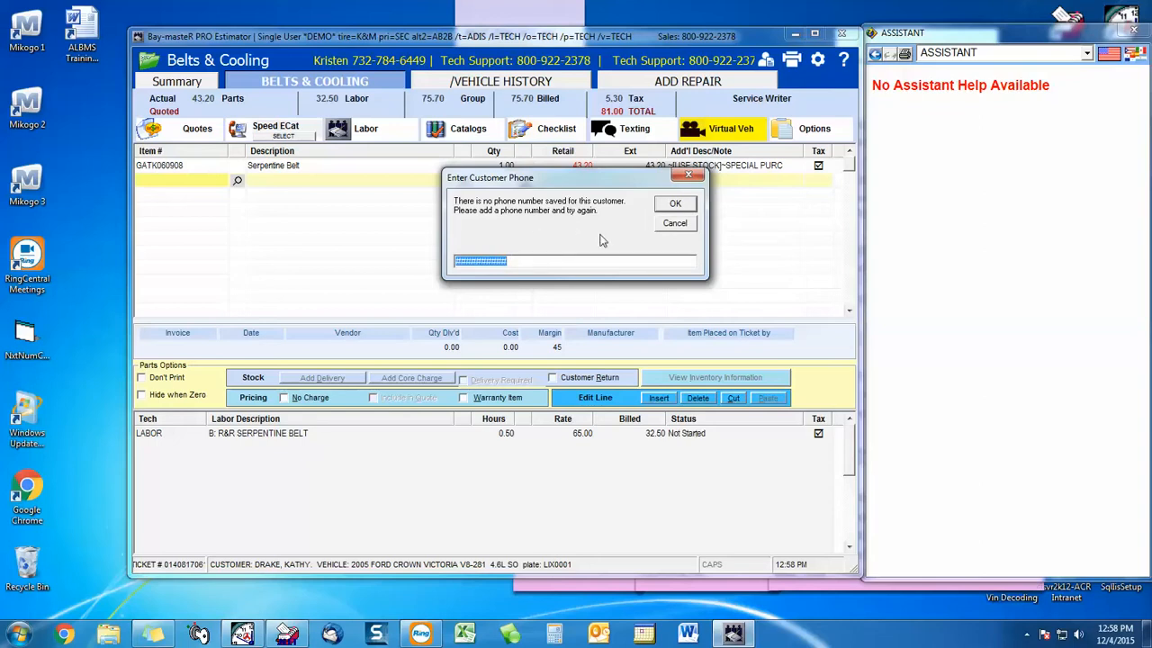
{"action": "type", "text": "7"}
{"action": "left_click", "coordinate": [675, 204]}
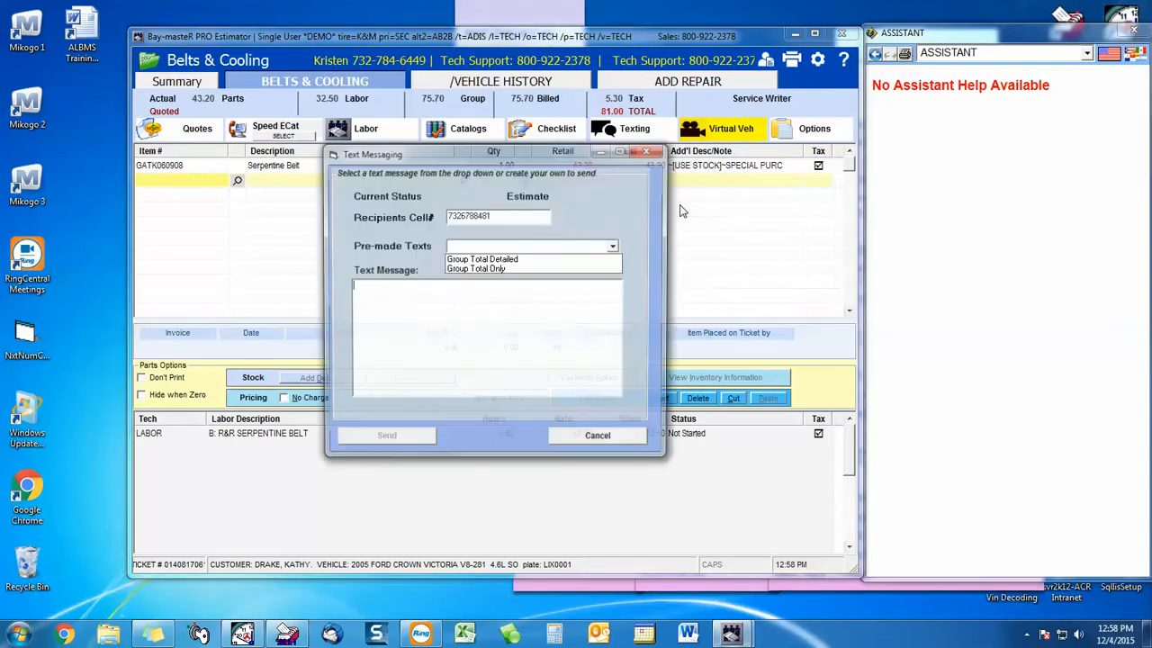
{"action": "left_click", "coordinate": [612, 245]}
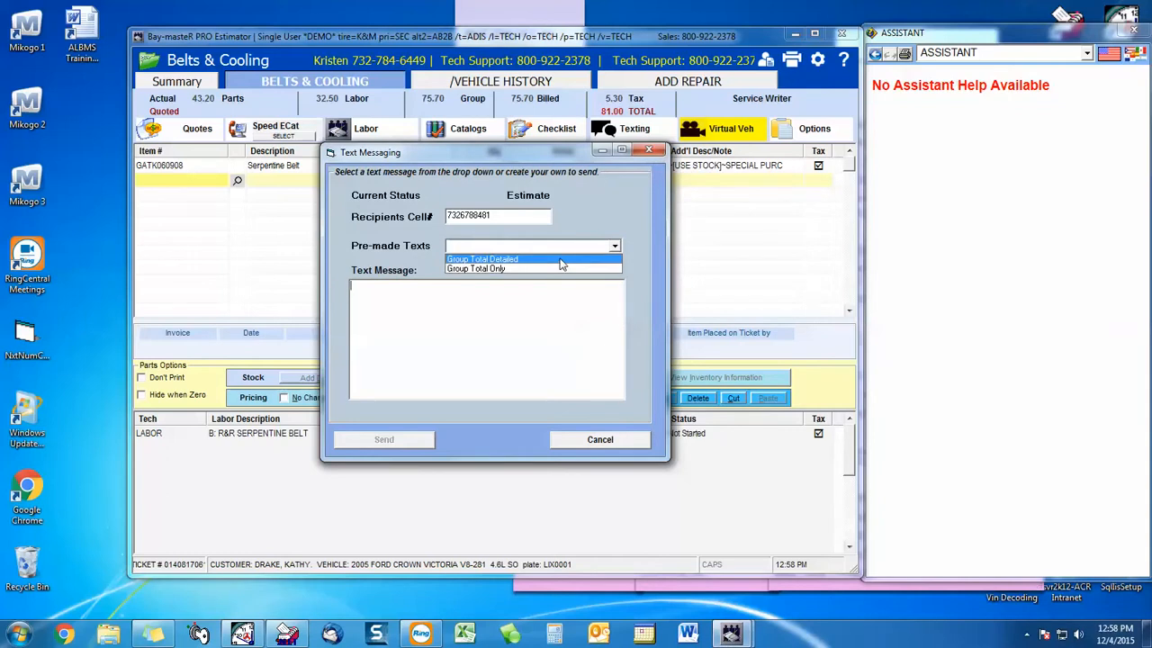
{"action": "left_click", "coordinate": [560, 259]}
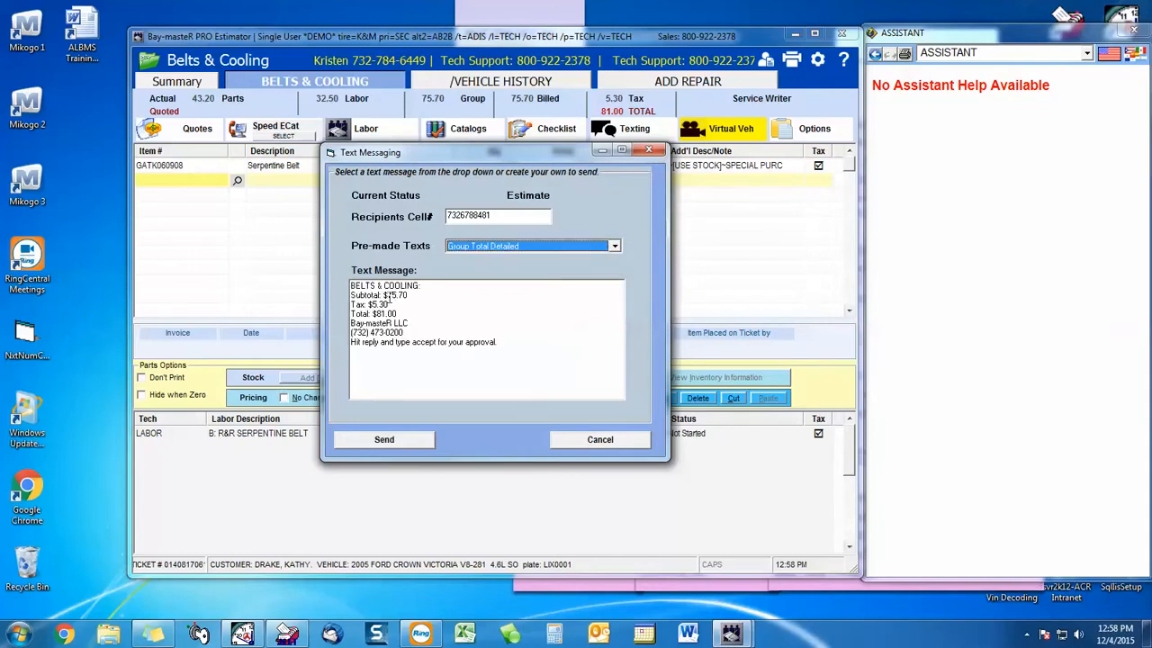
Step: Switch the message to the Group Total Only pre-made text and send it with the selected Virtual Vehicle links
{"action": "left_click", "coordinate": [518, 249]}
{"action": "left_click", "coordinate": [511, 268]}
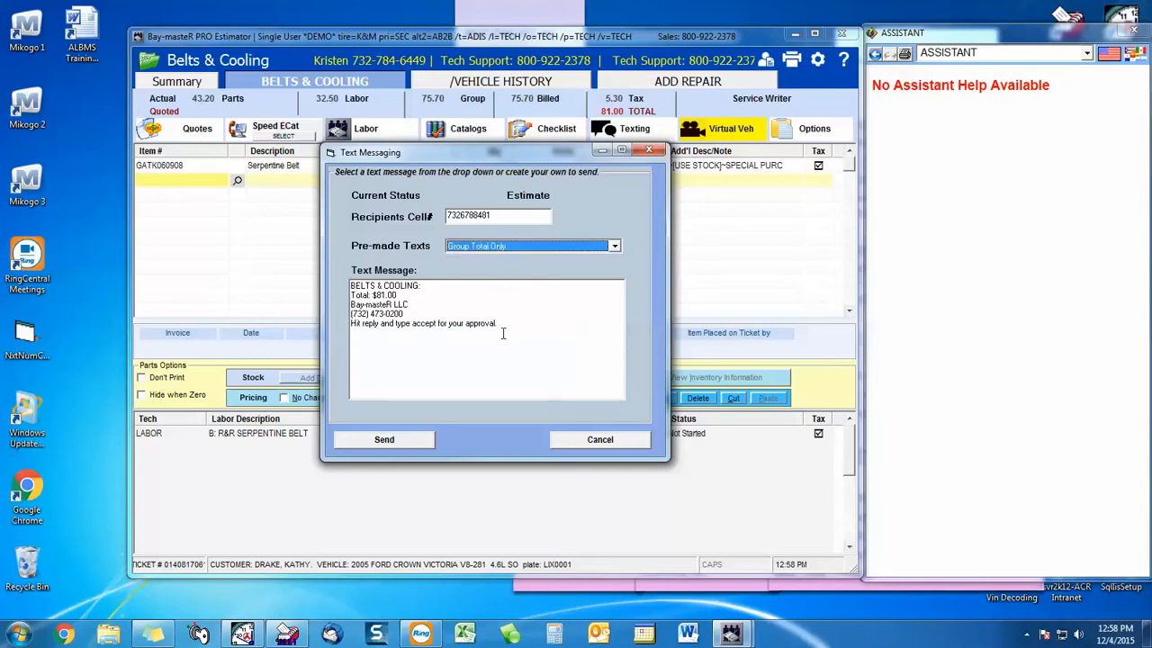
{"action": "left_click", "coordinate": [403, 347]}
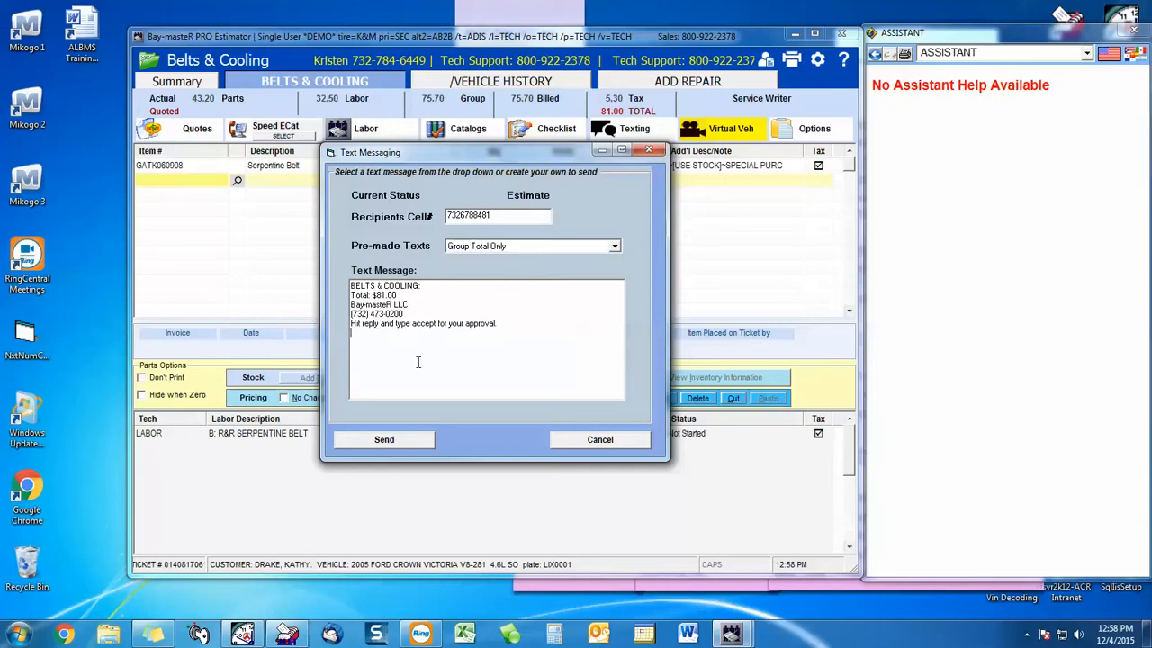
{"action": "left_click", "coordinate": [415, 441]}
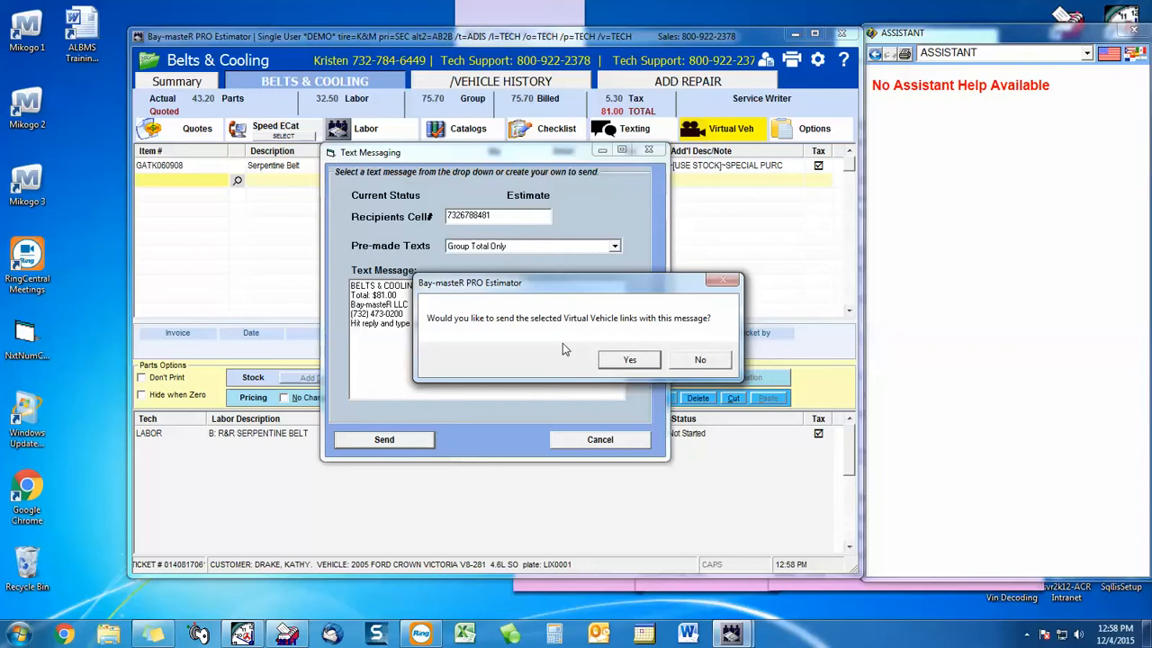
{"action": "left_click", "coordinate": [627, 362]}
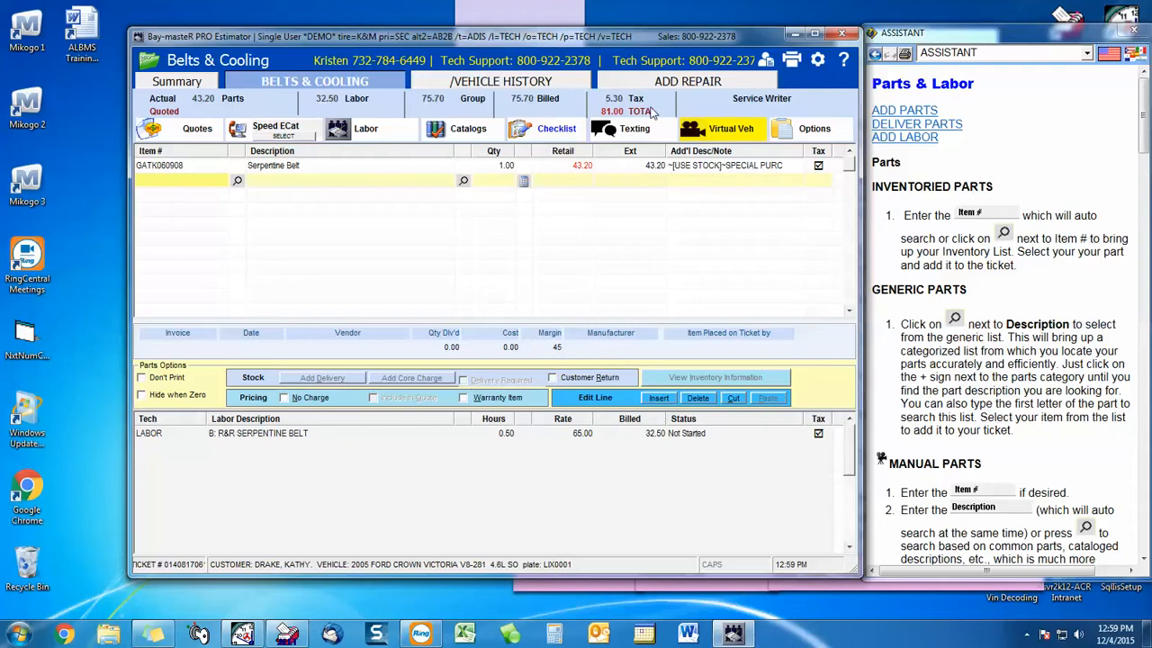
Step: Add a Suspension repair from the QuickQuote jobs to the ticket
{"action": "left_click", "coordinate": [673, 81]}
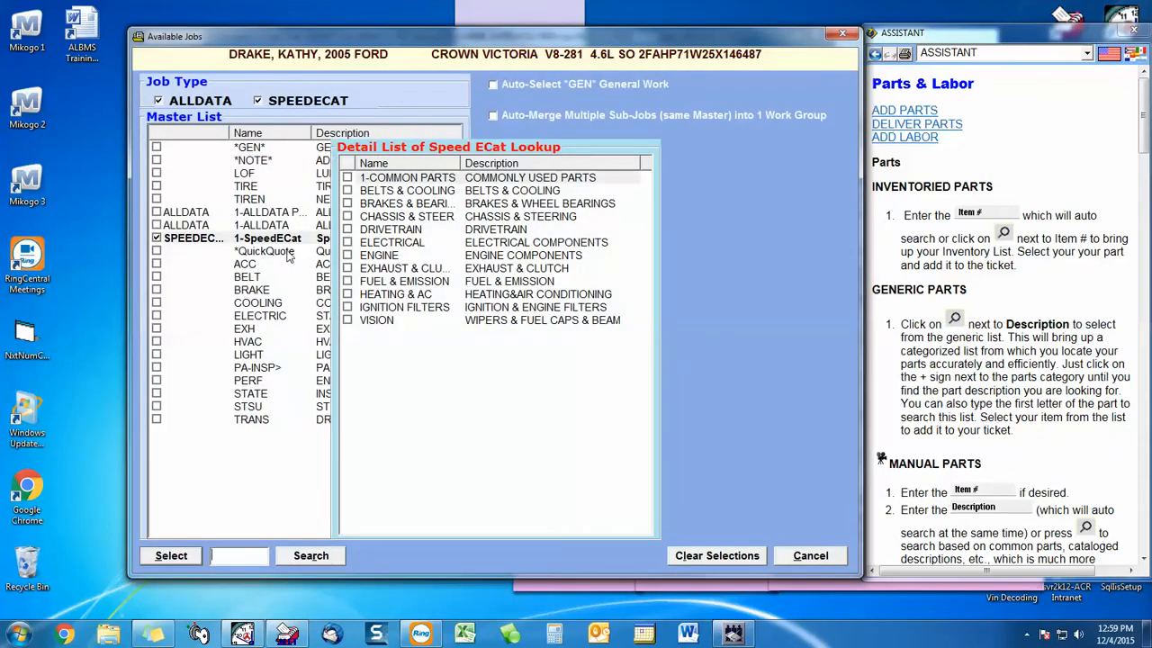
{"action": "left_click", "coordinate": [284, 253]}
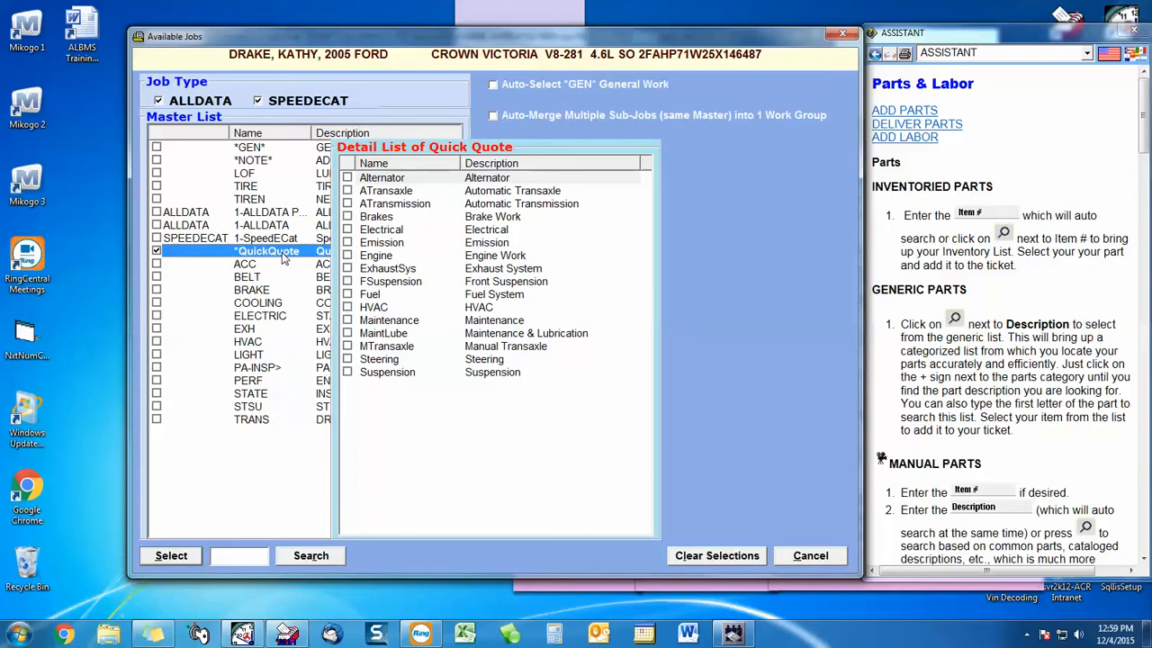
{"action": "left_click", "coordinate": [347, 373]}
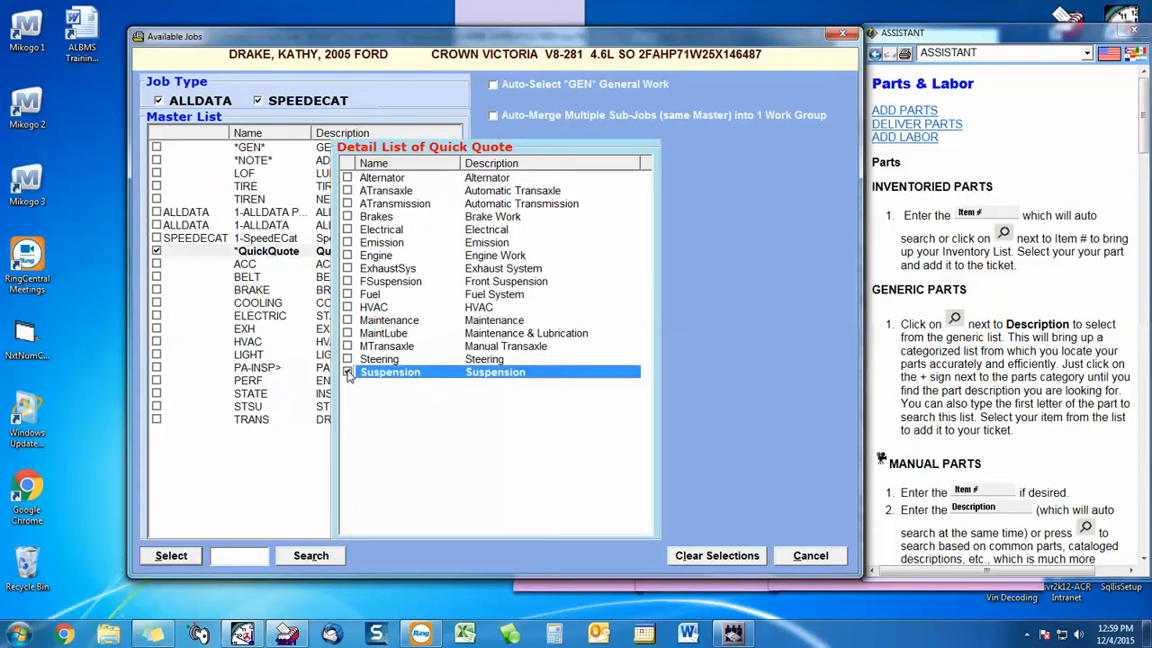
{"action": "left_click", "coordinate": [171, 555]}
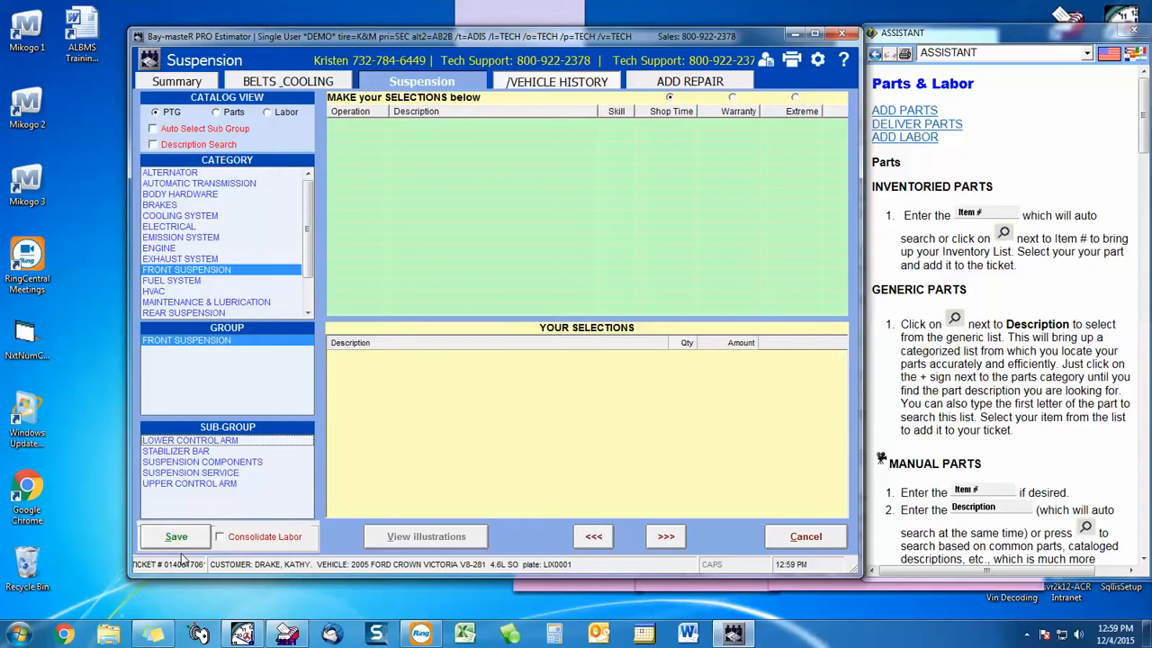
Step: From Suspension Components, select one-side coil spring and shock absorber R&R labor plus the standard-suspension shock absorber and coil spring parts, and save them
{"action": "left_click", "coordinate": [227, 463]}
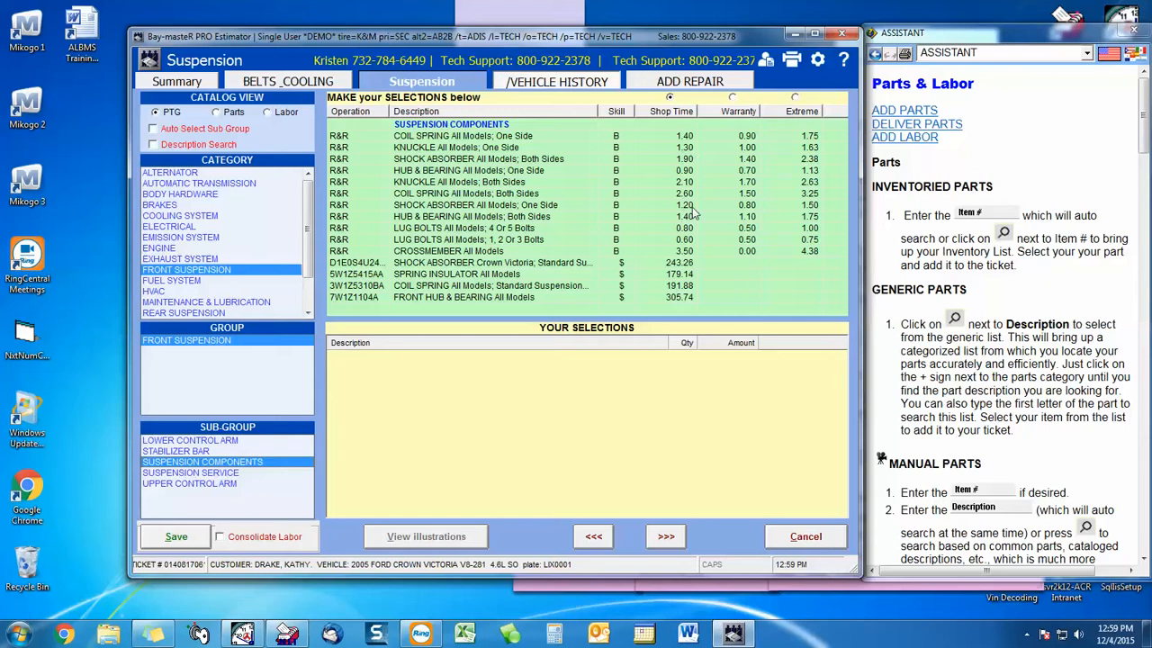
{"action": "left_click", "coordinate": [453, 138]}
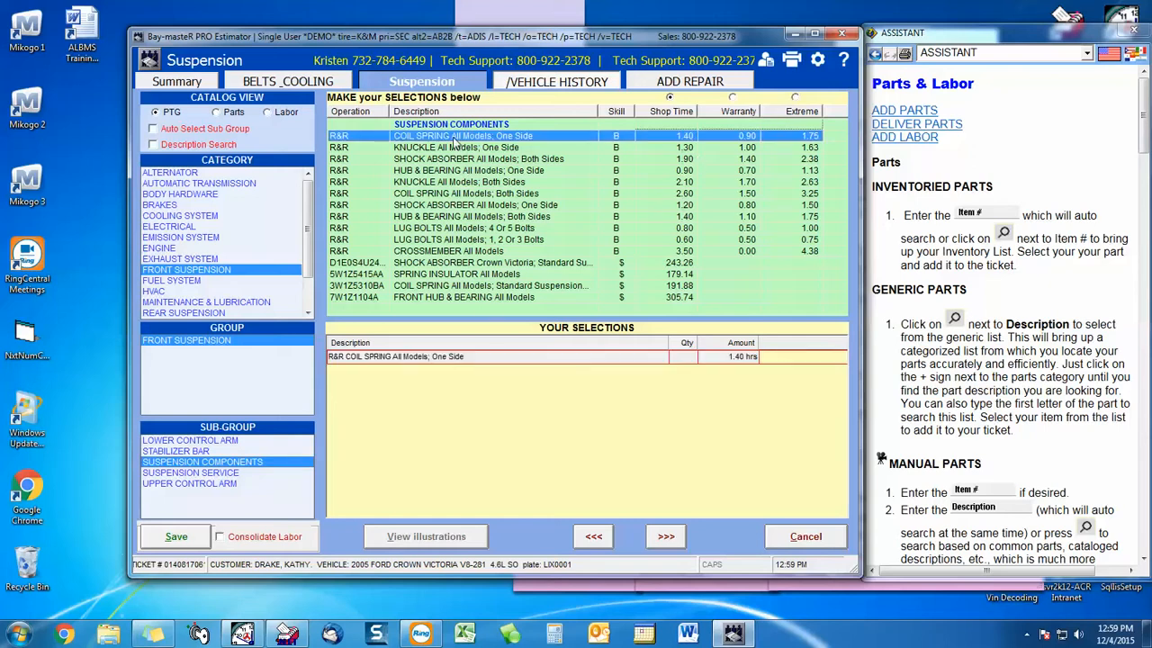
{"action": "left_click", "coordinate": [452, 206]}
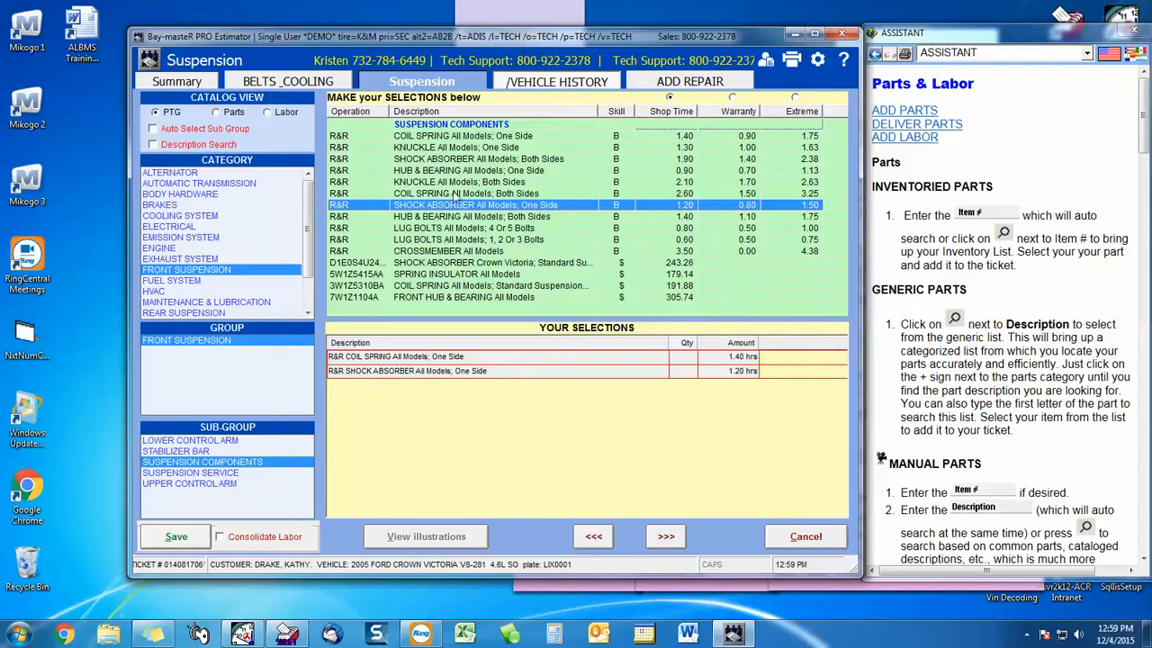
{"action": "left_click", "coordinate": [441, 263]}
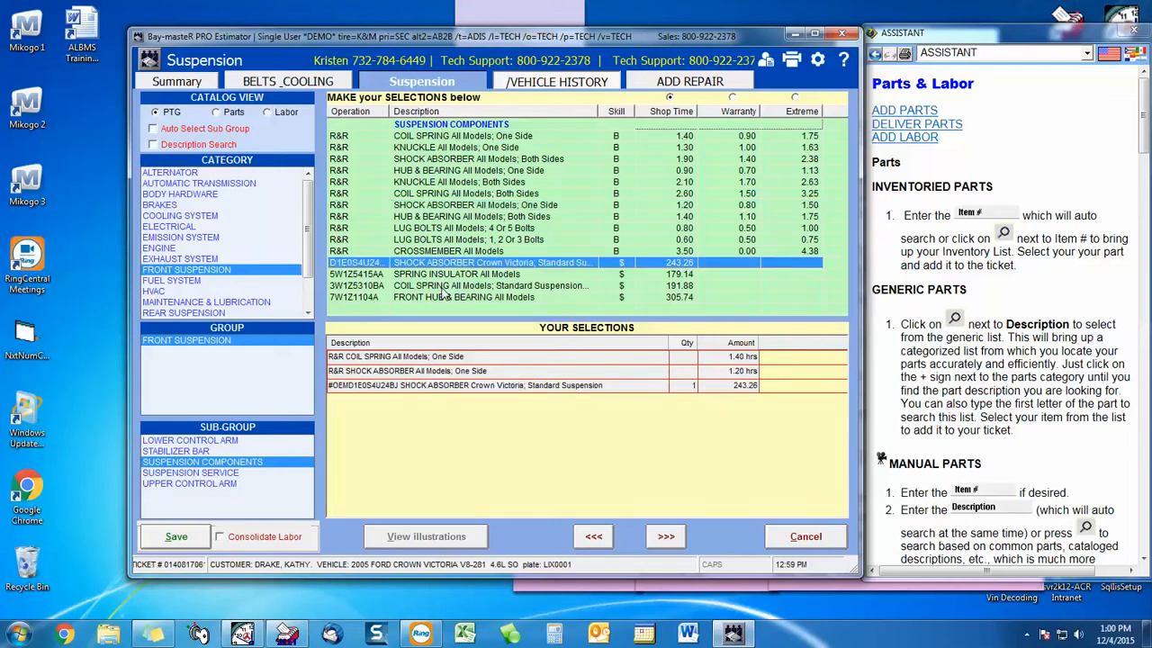
{"action": "left_click", "coordinate": [445, 286]}
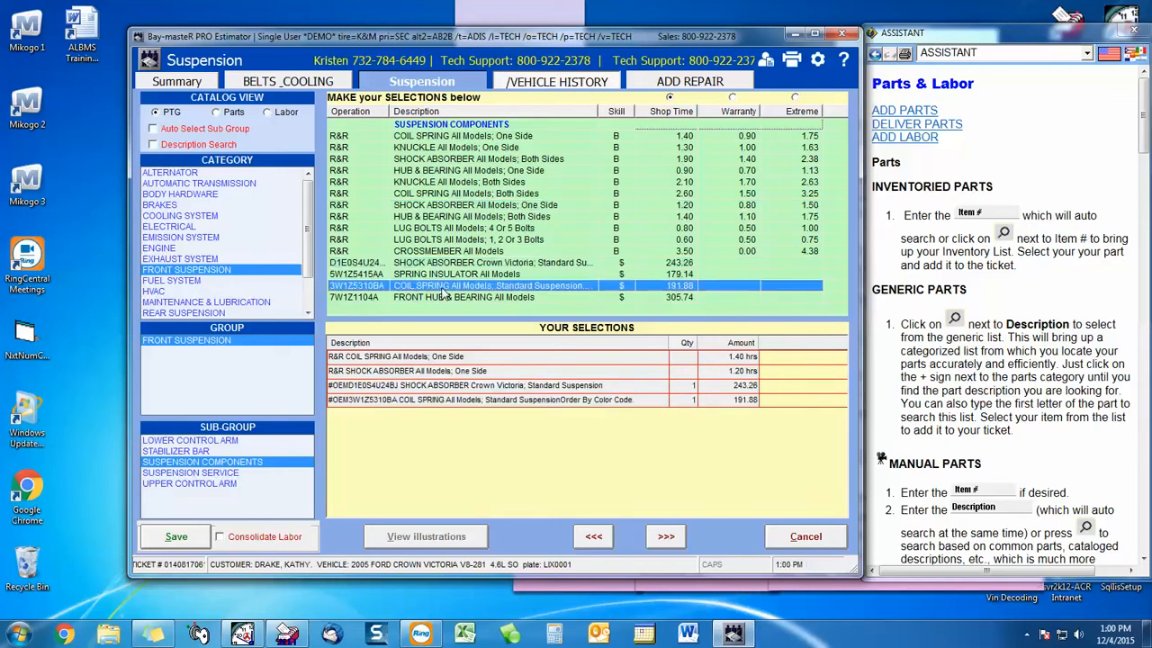
{"action": "left_click", "coordinate": [176, 536]}
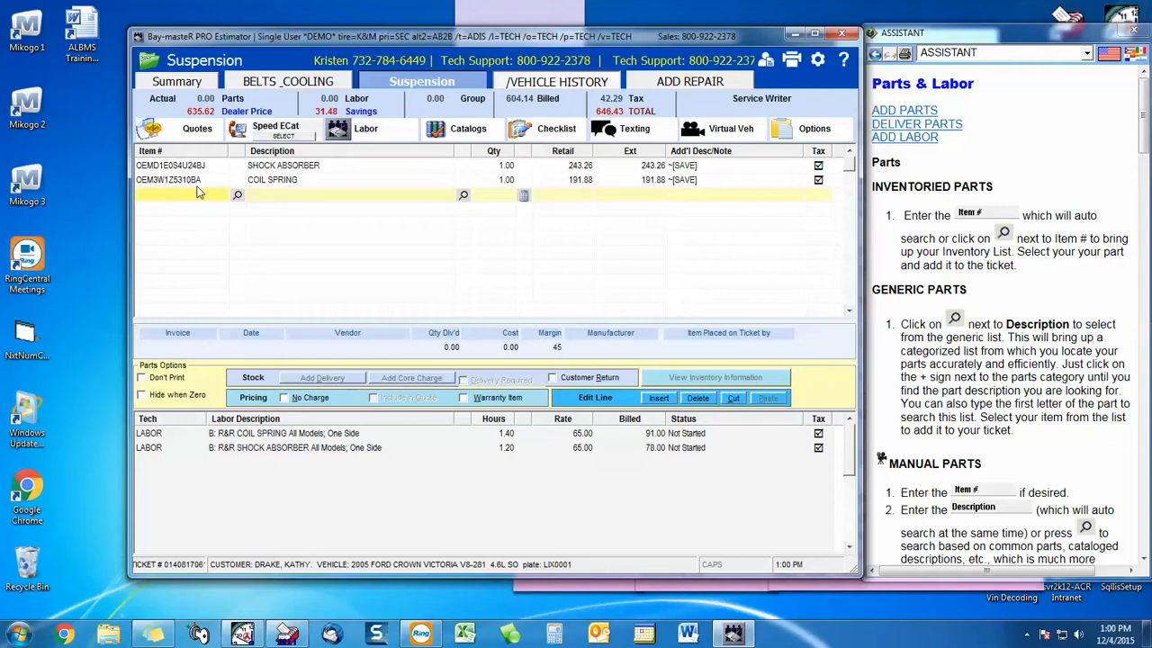
Step: Look up aftermarket options for the suspension parts in Speed ECat and set the Raybestos 585-1373 coil spring to ORDER
{"action": "left_click", "coordinate": [265, 128]}
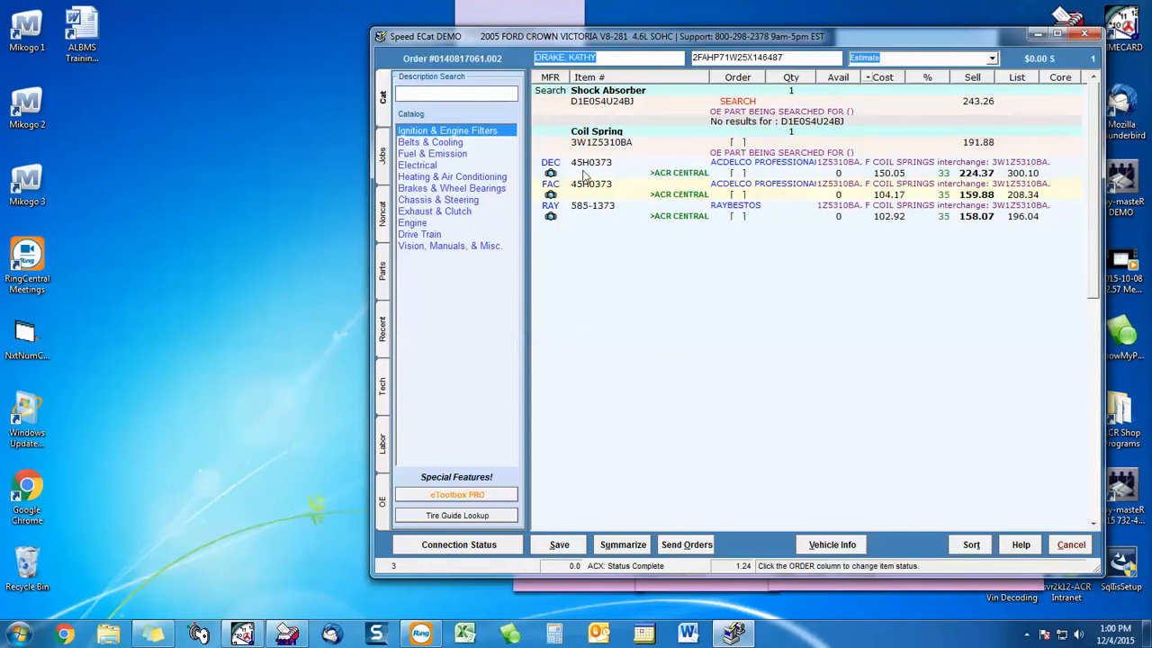
{"action": "left_click", "coordinate": [736, 219]}
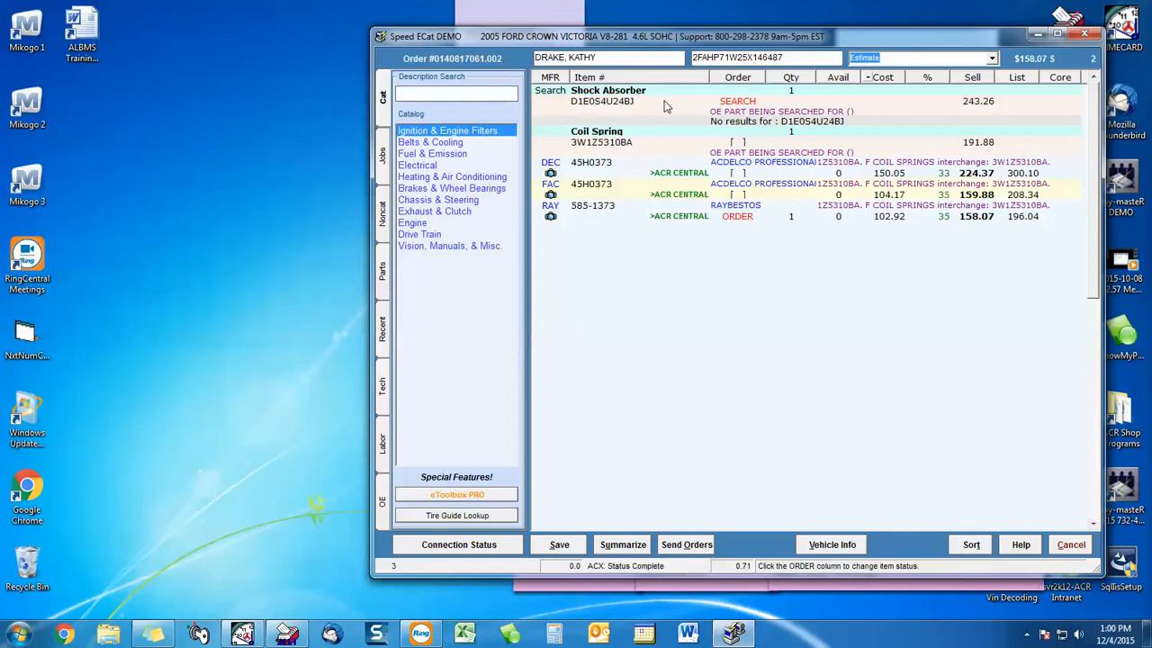
Step: Find front shock absorbers in the Speed ECat catalog, set the FMC Motorcraft ASH24530 to ORDER, and save the suspension parts to the ticket
{"action": "left_click", "coordinate": [737, 100]}
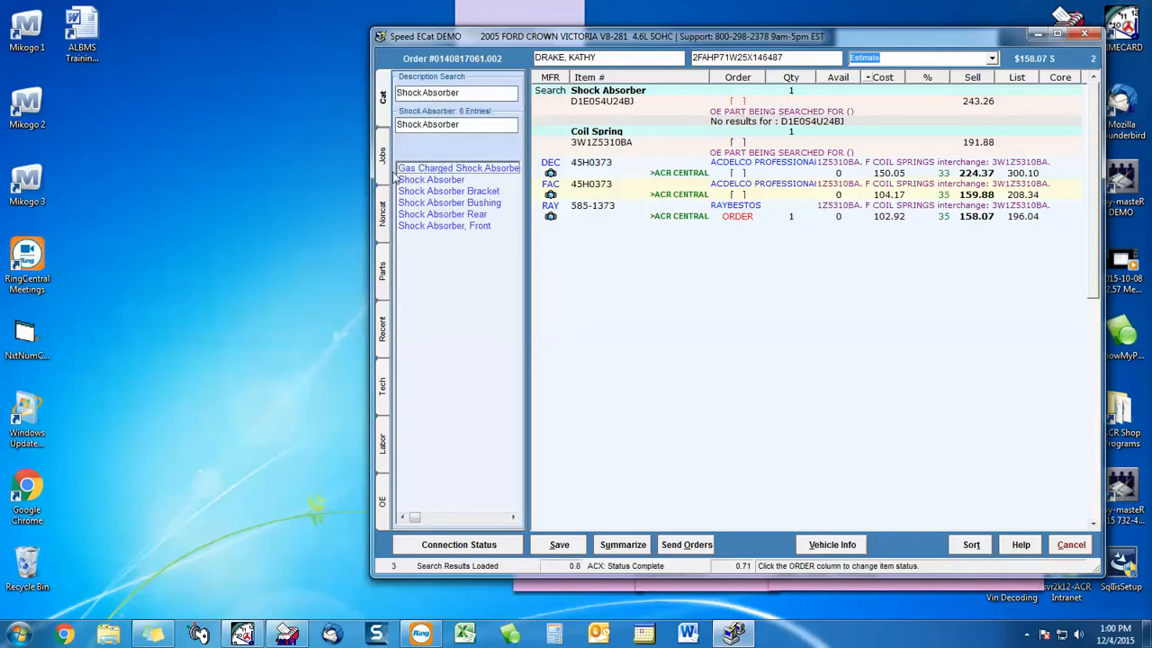
{"action": "left_click", "coordinate": [445, 227]}
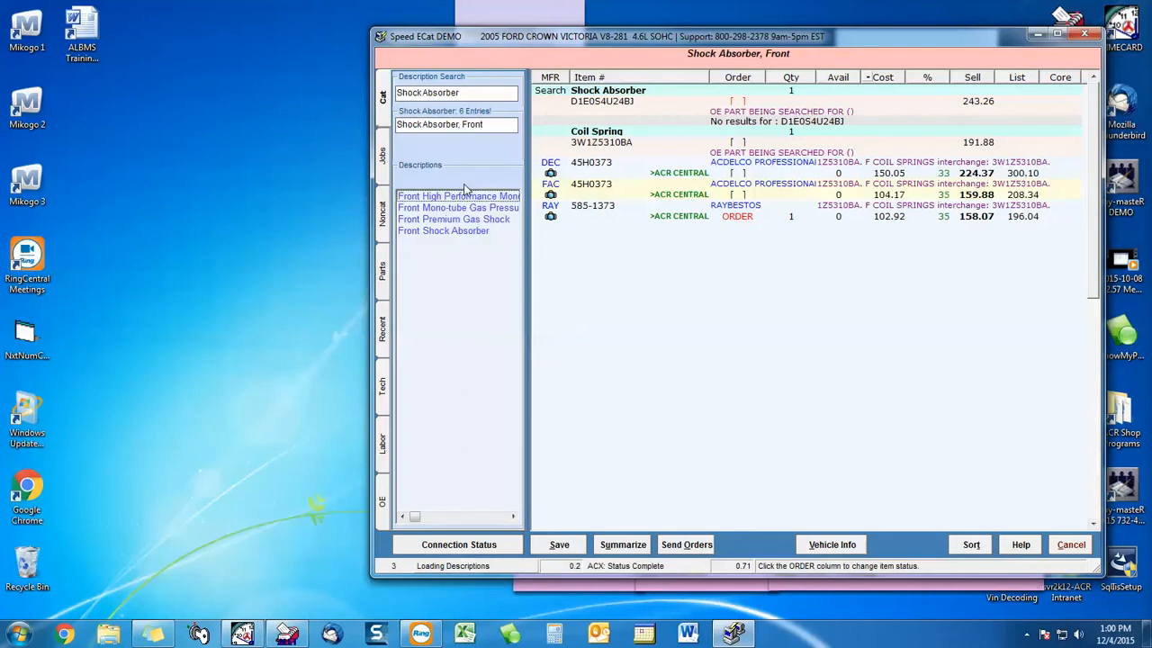
{"action": "left_click", "coordinate": [454, 231]}
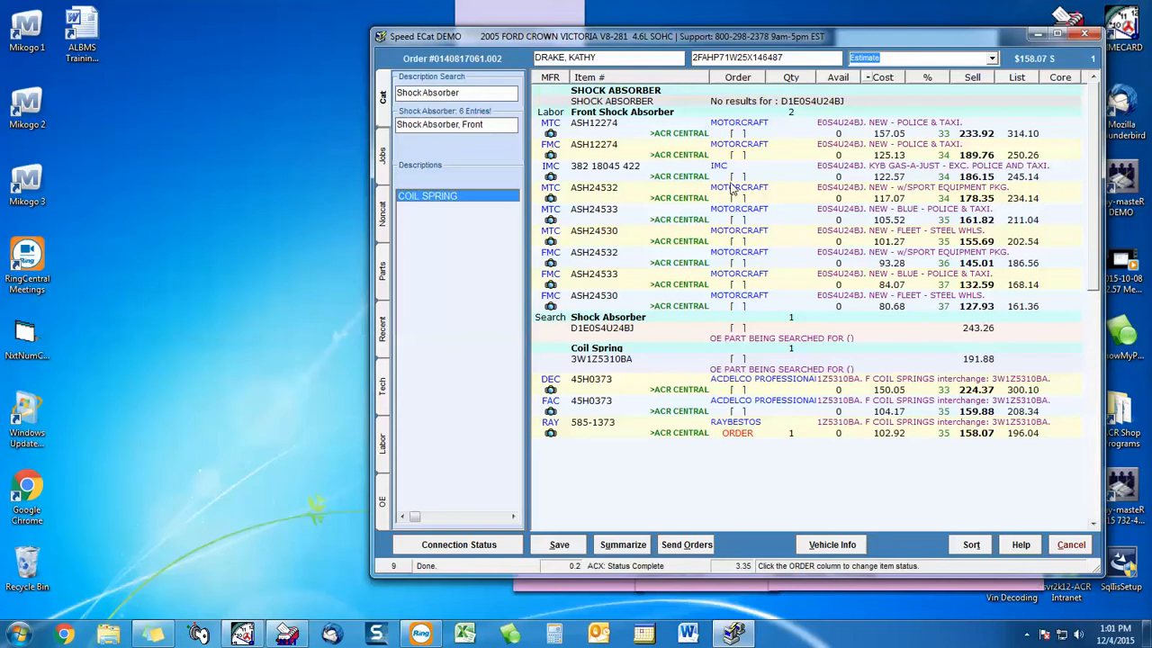
{"action": "left_click", "coordinate": [740, 308]}
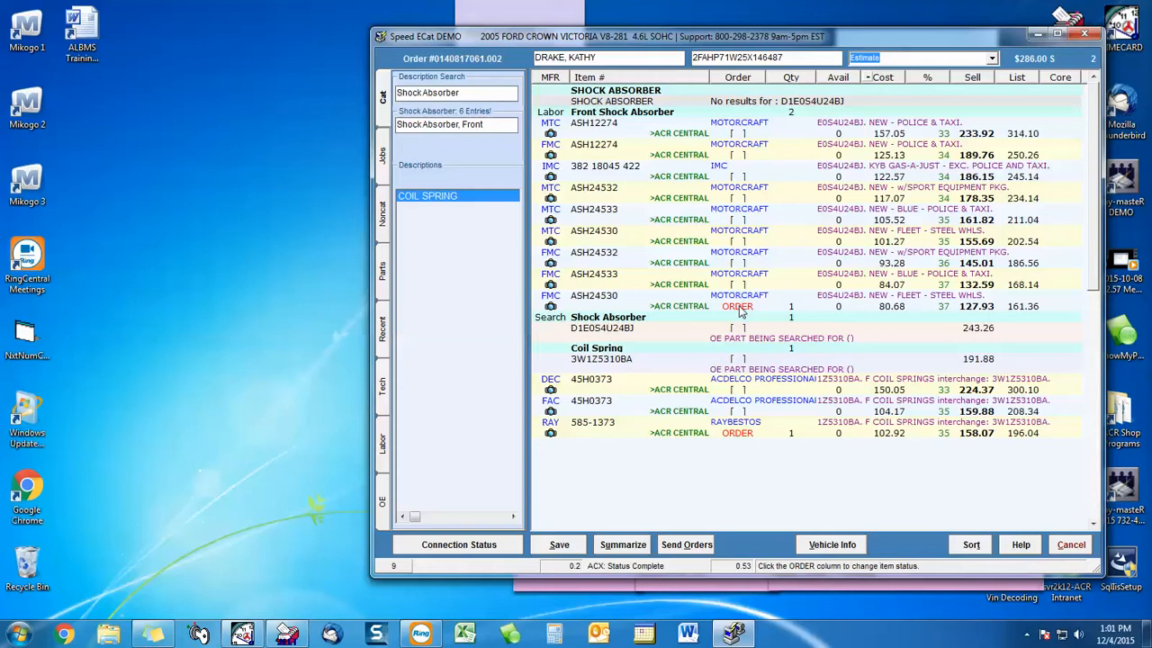
{"action": "left_click", "coordinate": [566, 547]}
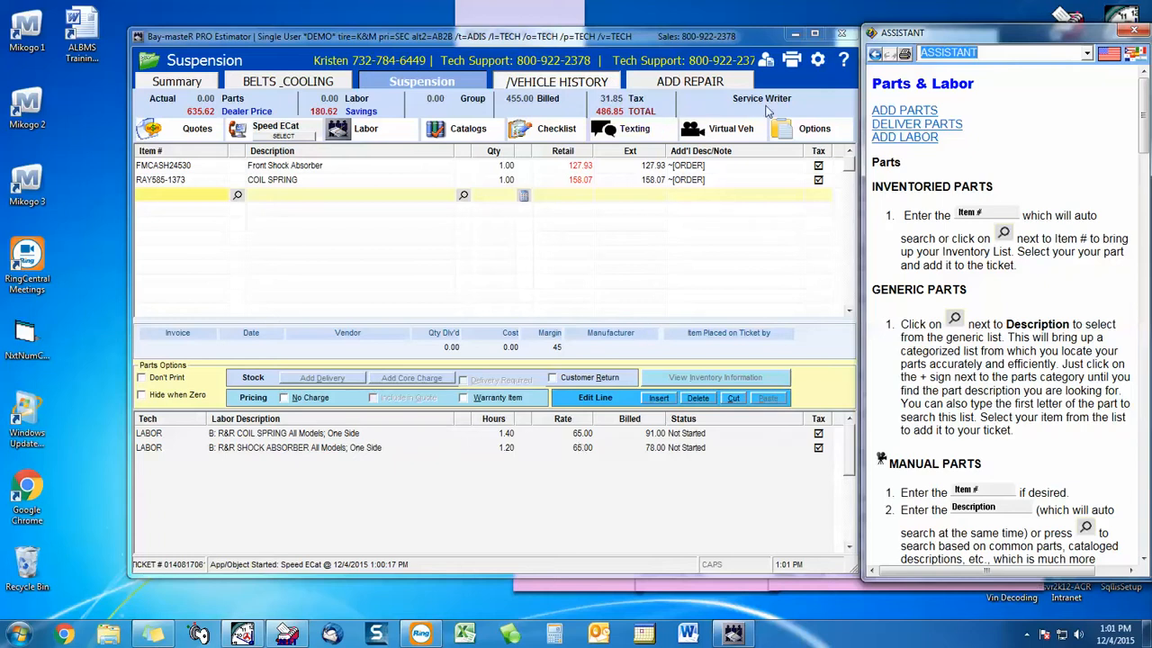
Step: Preview the printed estimate and review the repair groups, surcharges, discounts and totals on both pages
{"action": "left_click", "coordinate": [788, 55]}
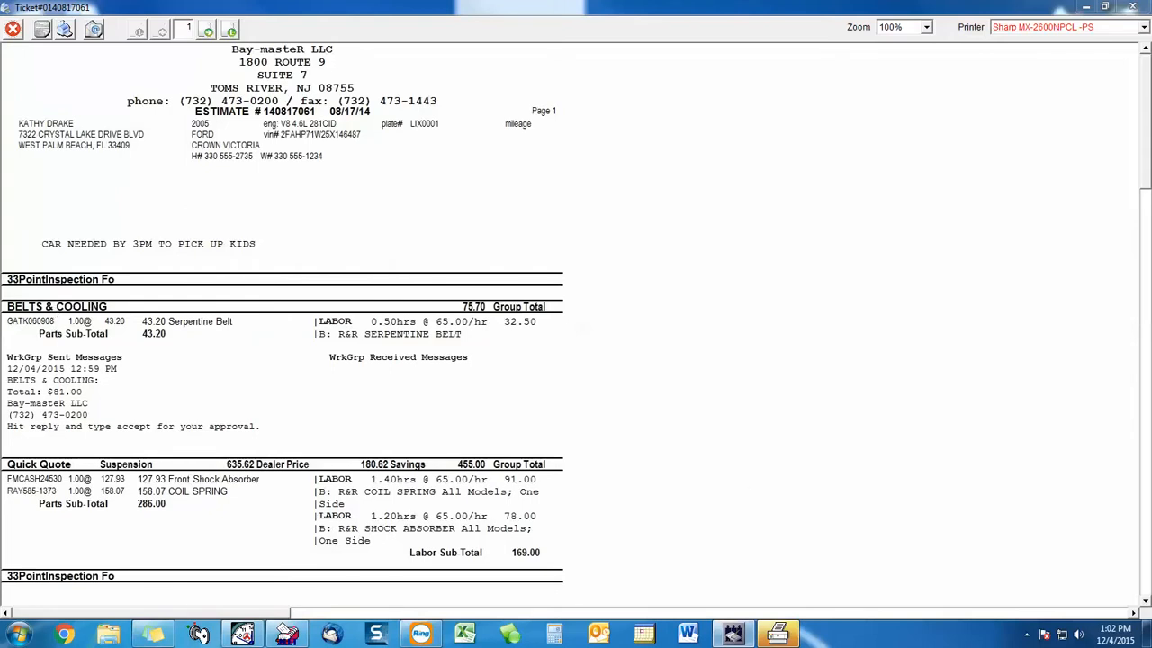
{"action": "left_click_drag", "start_coordinate": [1143, 190], "coordinate": [1143, 512]}
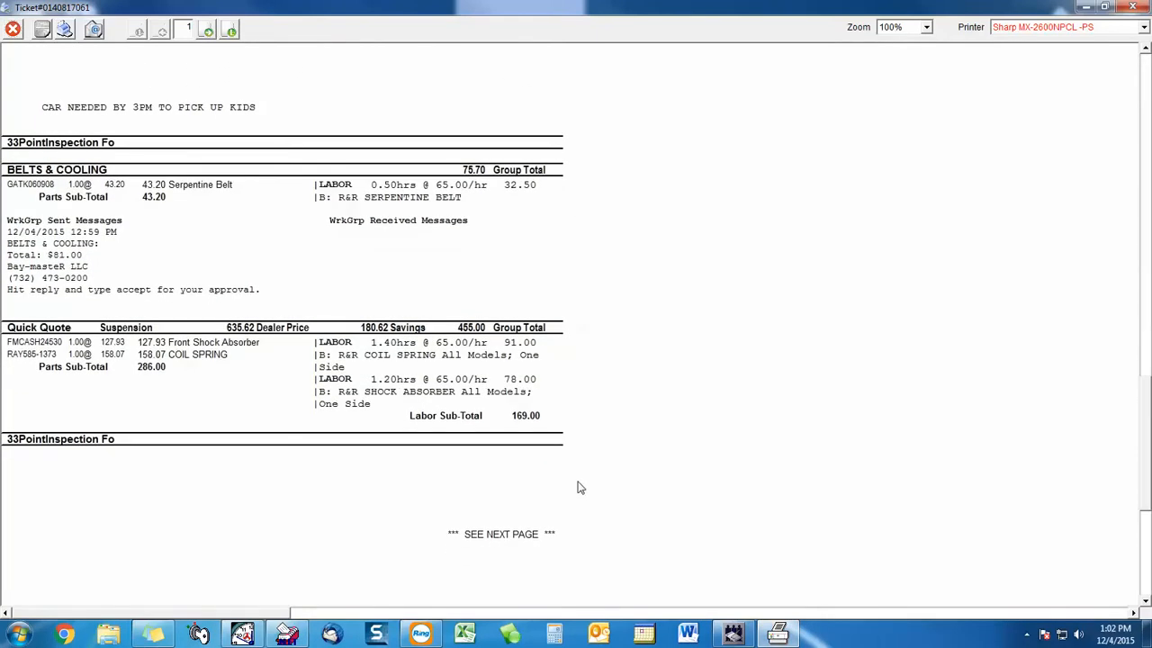
{"action": "left_click", "coordinate": [207, 31]}
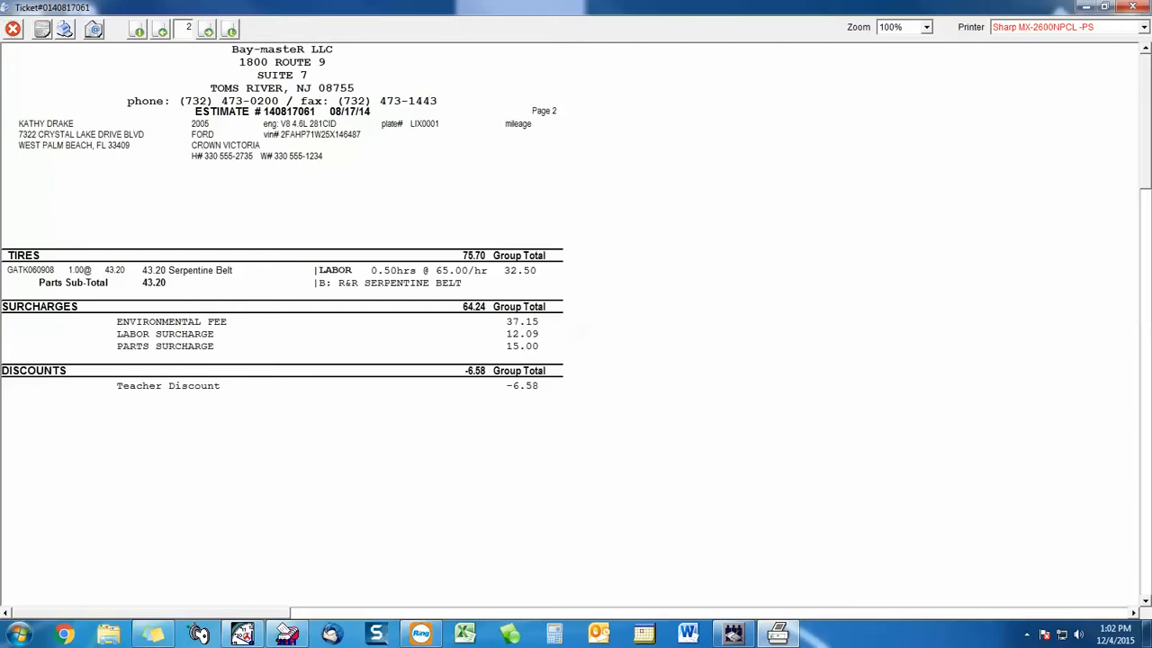
{"action": "left_click", "coordinate": [1146, 601]}
{"action": "left_click", "coordinate": [1146, 601]}
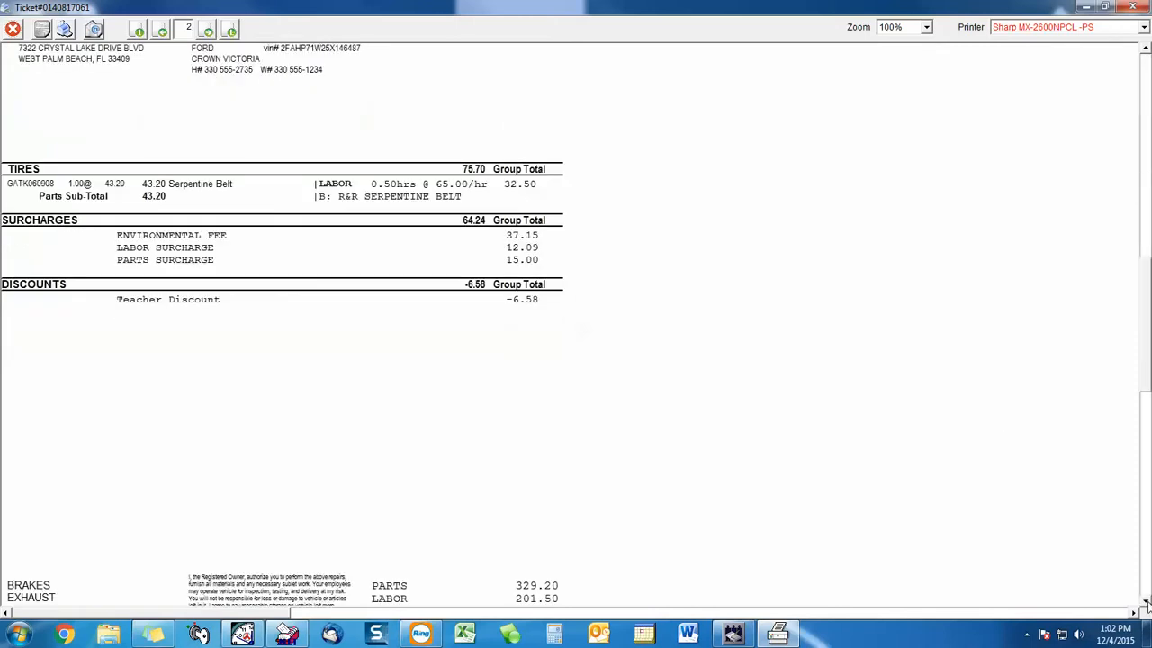
{"action": "left_click", "coordinate": [1145, 601]}
{"action": "left_click", "coordinate": [1145, 601]}
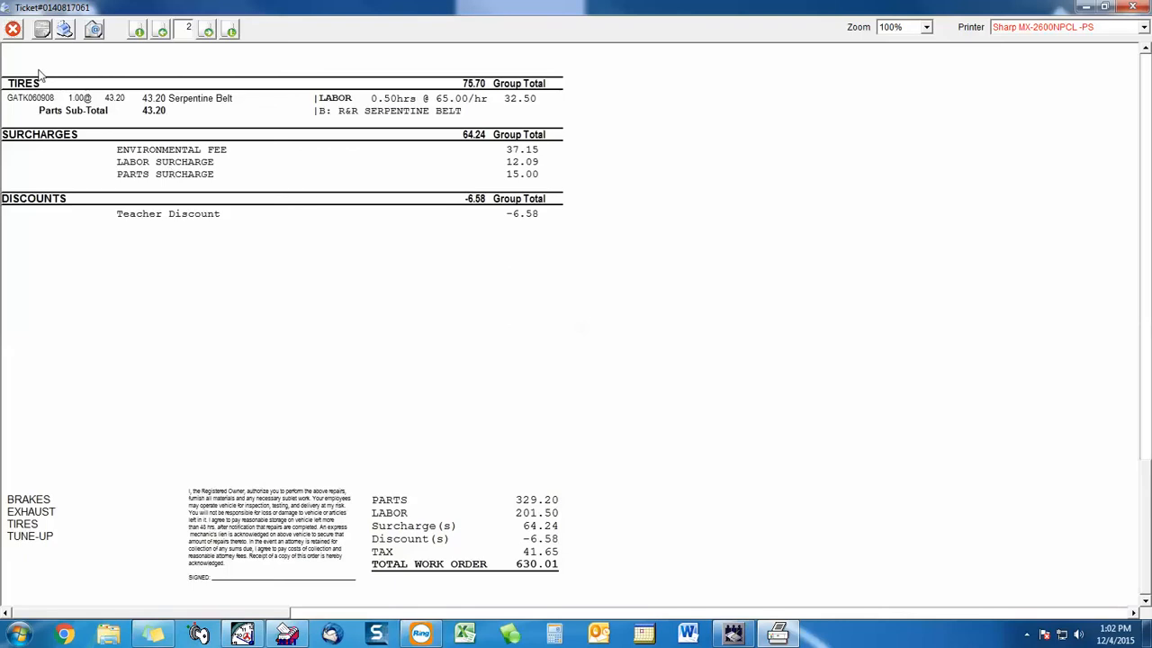
{"action": "left_click", "coordinate": [13, 29]}
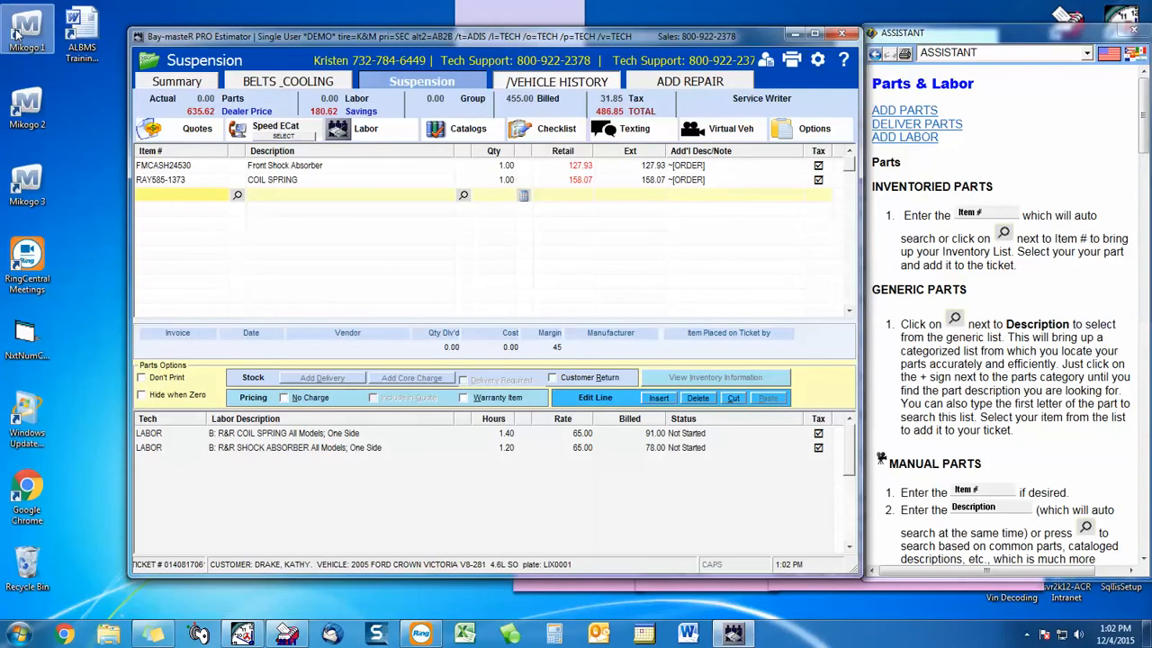
Step: Add the LOF 49.99 OIL CHANGE (onln-Synth) quick lube job to the ticket from the estimate summary
{"action": "left_click", "coordinate": [176, 82]}
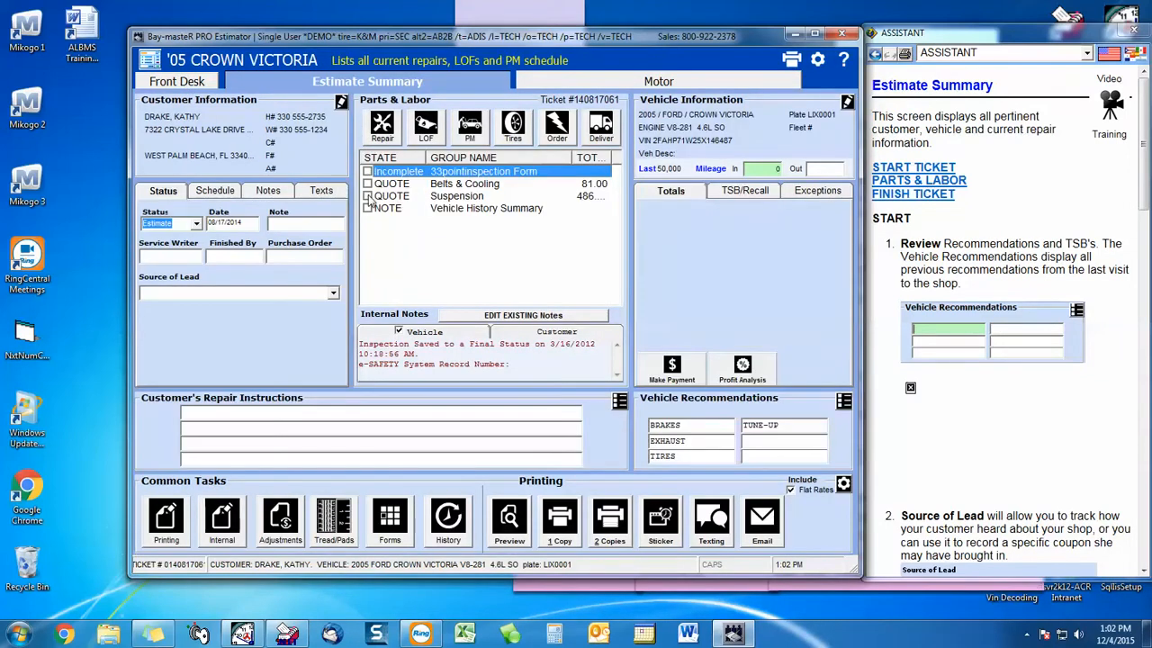
{"action": "left_click", "coordinate": [426, 126]}
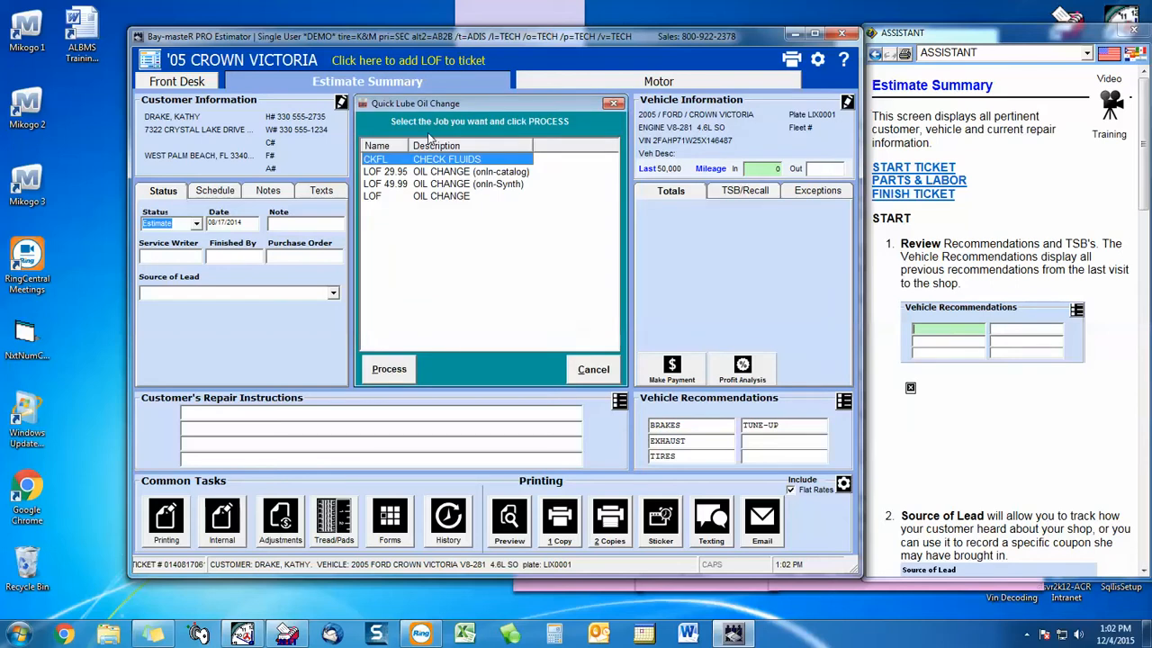
{"action": "left_click", "coordinate": [442, 184]}
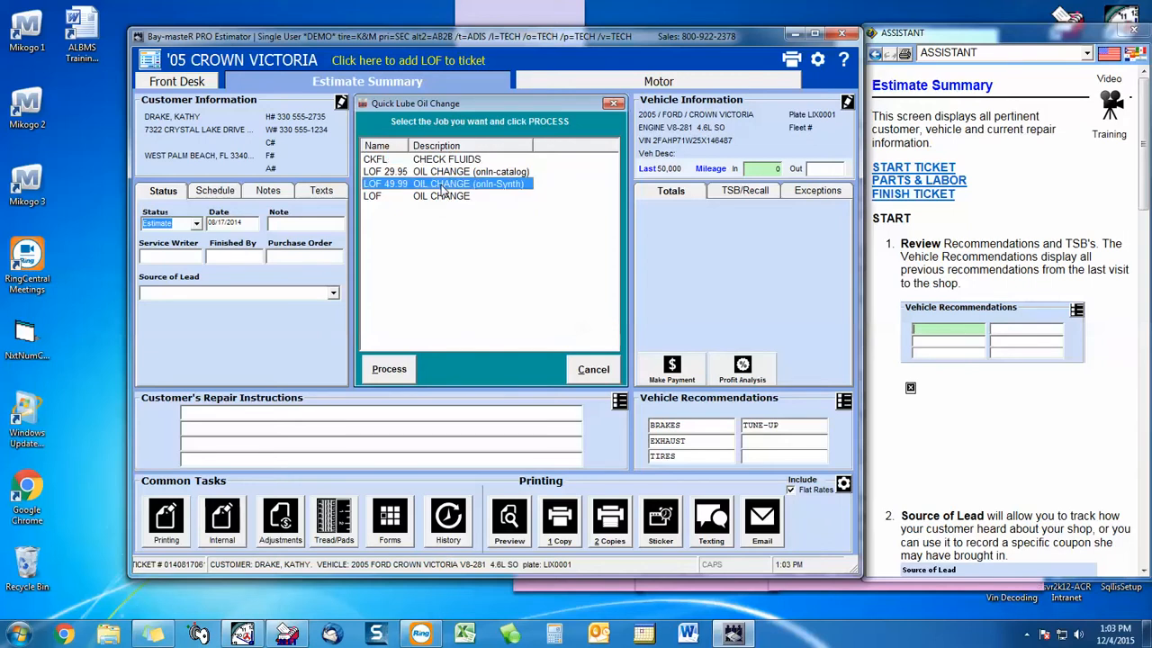
{"action": "left_click", "coordinate": [389, 370]}
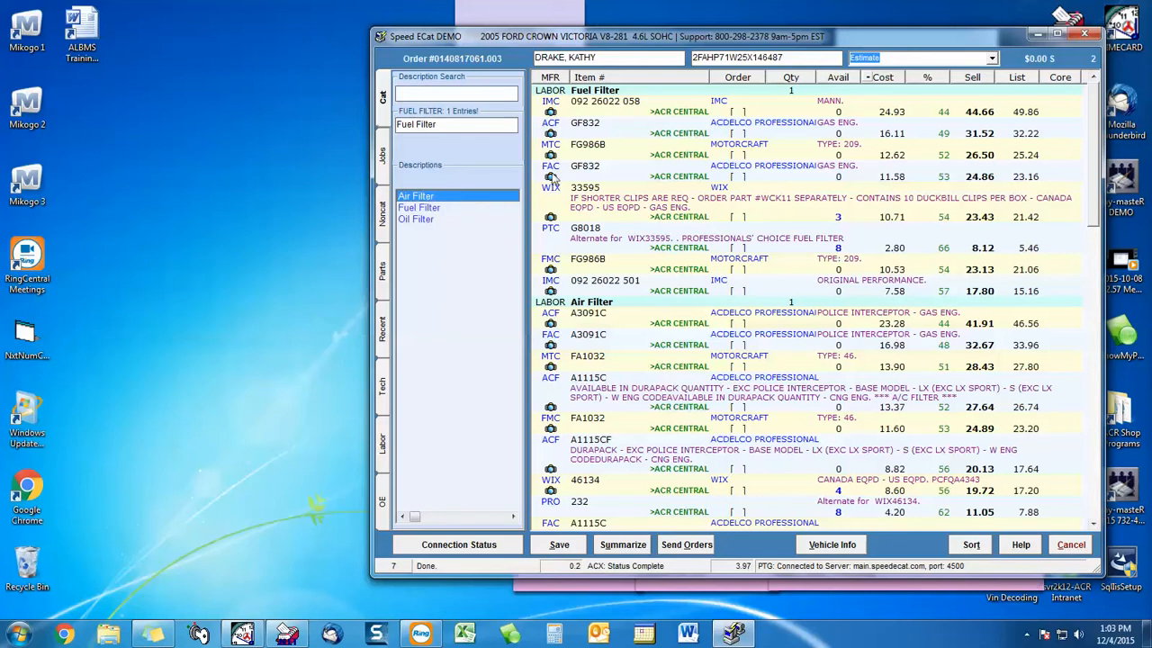
Step: Set the FAC ACDelco GF832 fuel filter to ORDER and add its 0.80-hour R&R labor
{"action": "left_click", "coordinate": [736, 176]}
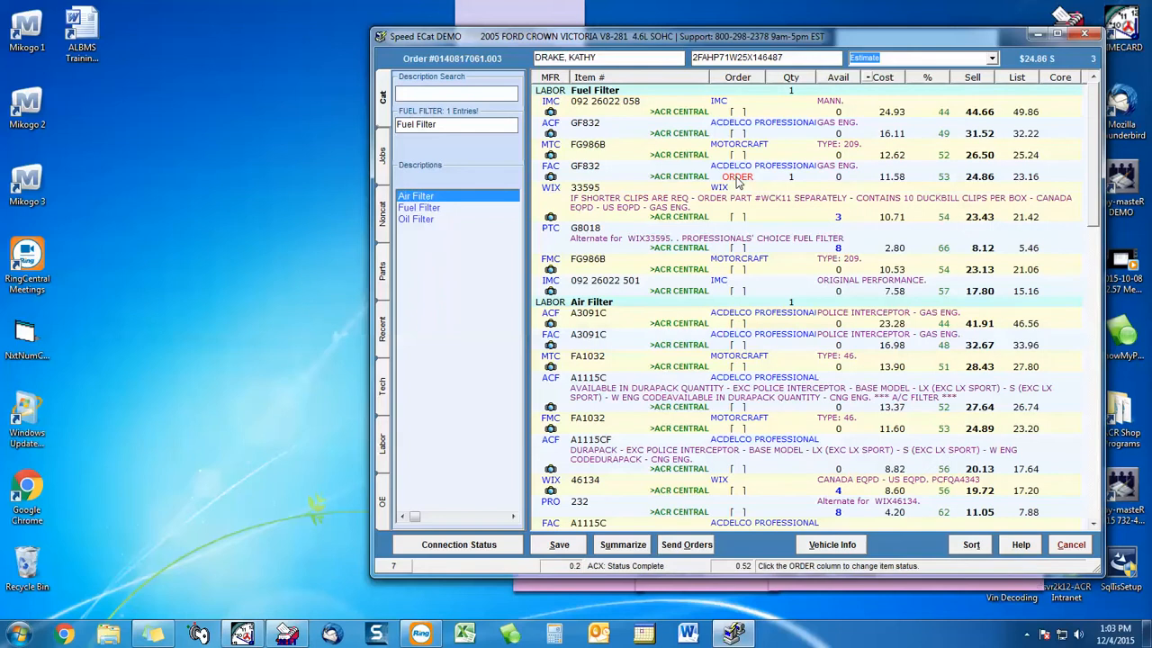
{"action": "left_click", "coordinate": [551, 91]}
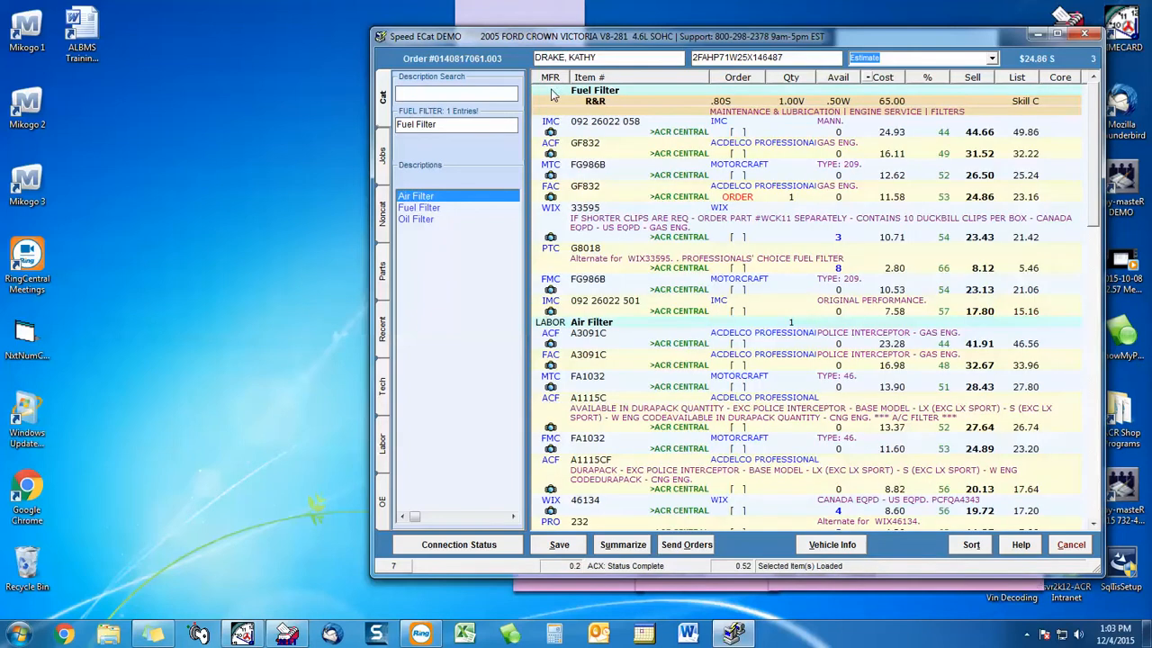
{"action": "left_click", "coordinate": [721, 102]}
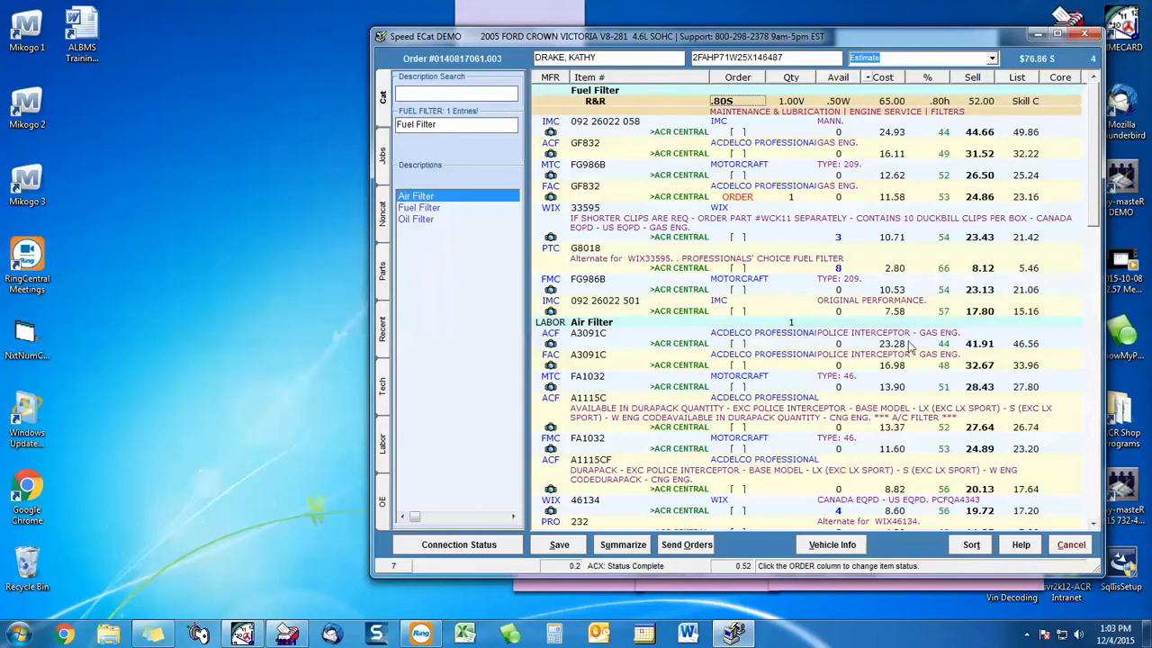
Step: Set the PRO 232 air filter to ORDER and the WIX 51372 oil filter to USE STOCK
{"action": "scroll", "coordinate": [1094, 324], "scroll_direction": "down", "scroll_amount": 3}
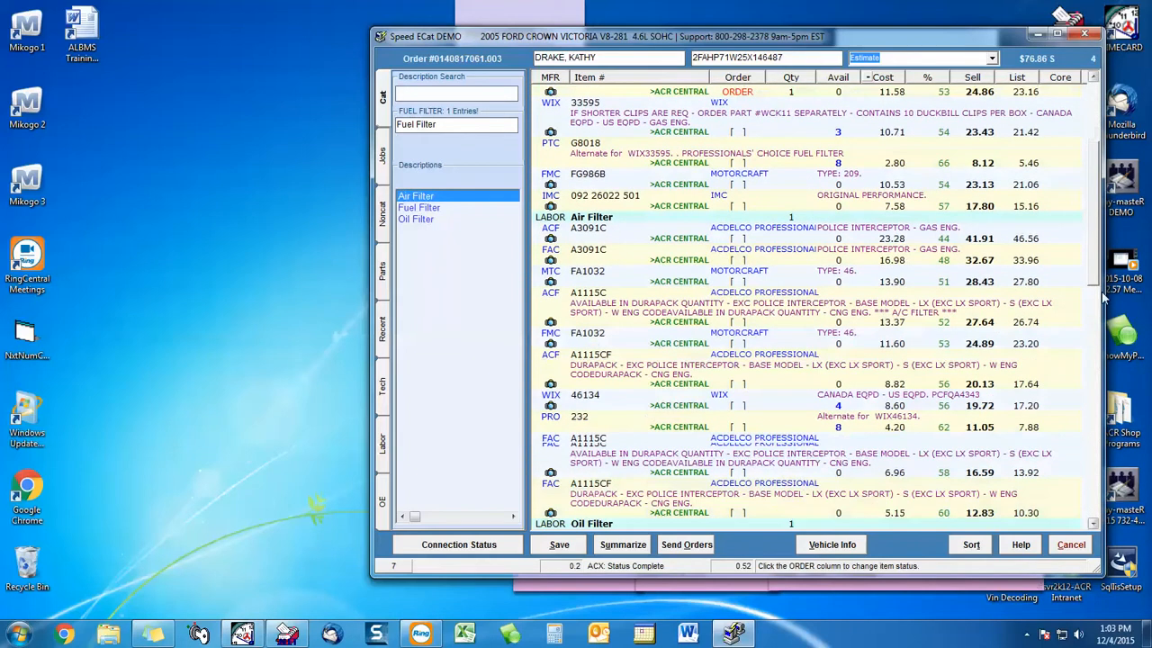
{"action": "scroll", "coordinate": [1105, 333], "scroll_direction": "down", "scroll_amount": 1}
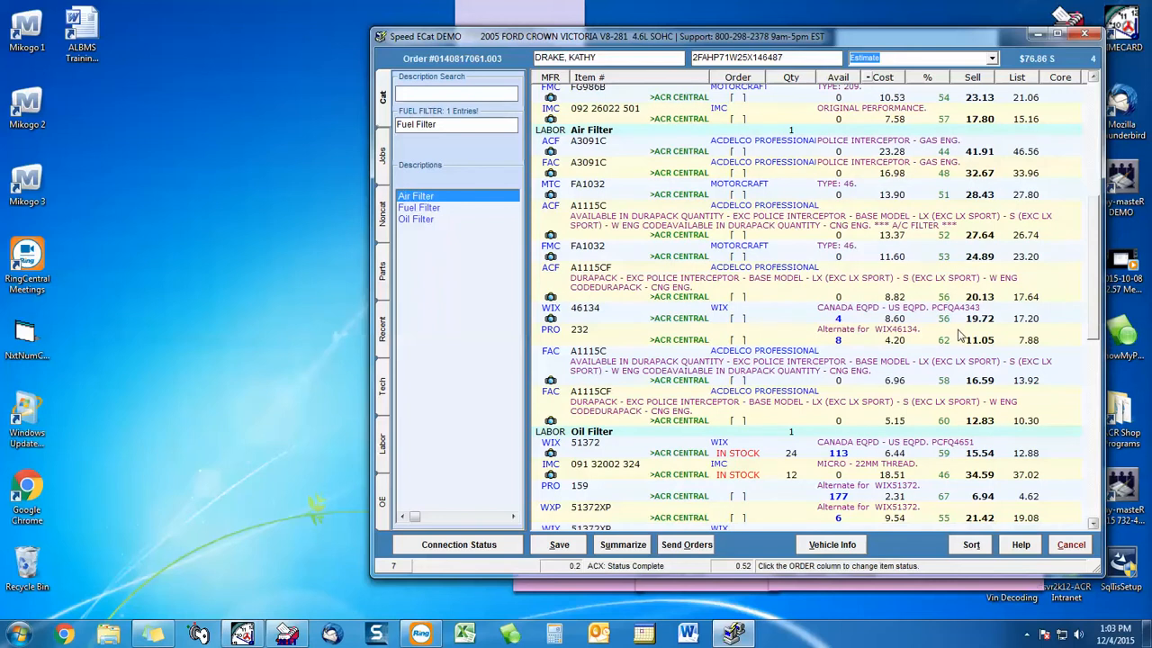
{"action": "left_click", "coordinate": [737, 340]}
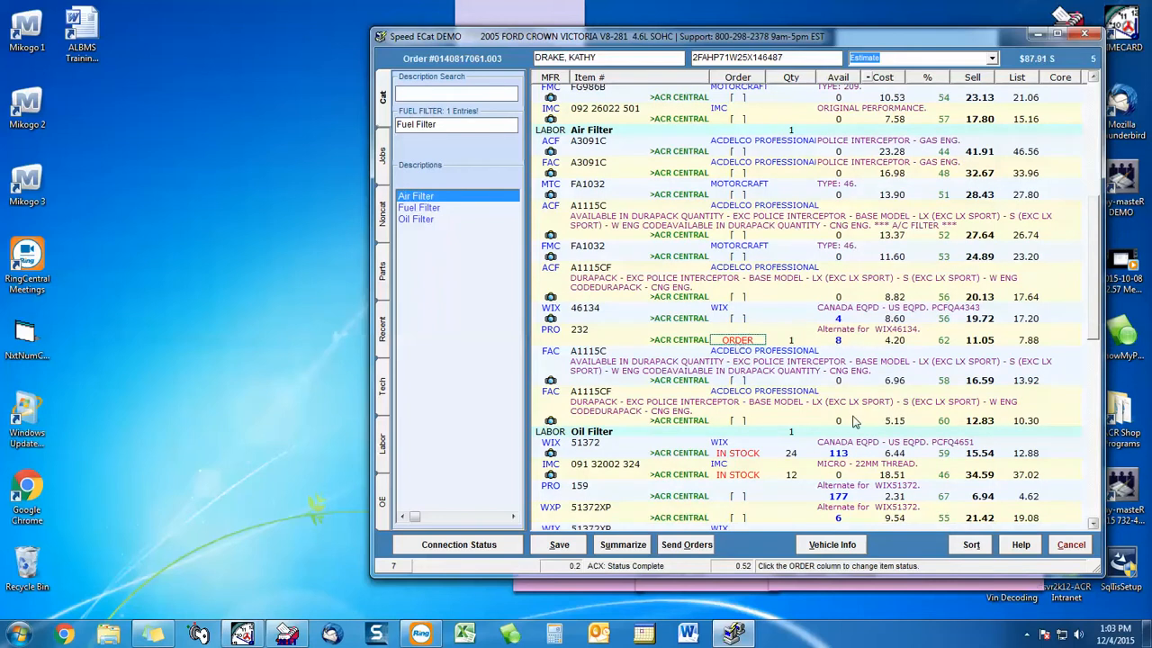
{"action": "left_click_drag", "start_coordinate": [1093, 339], "coordinate": [1073, 467]}
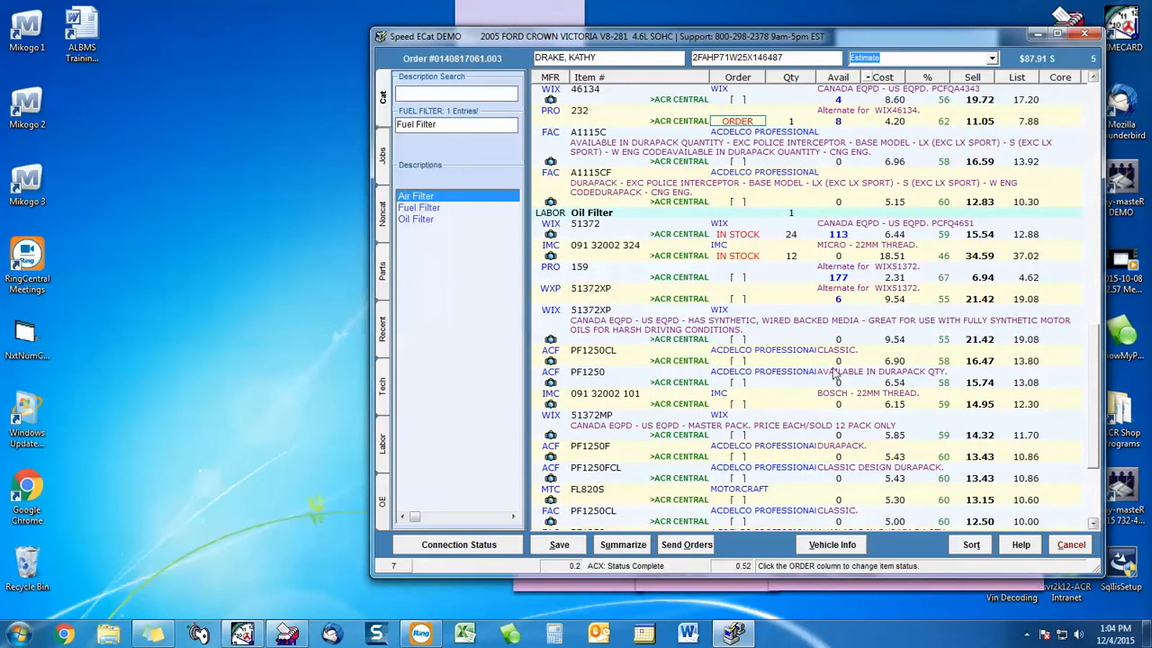
{"action": "left_click", "coordinate": [736, 236]}
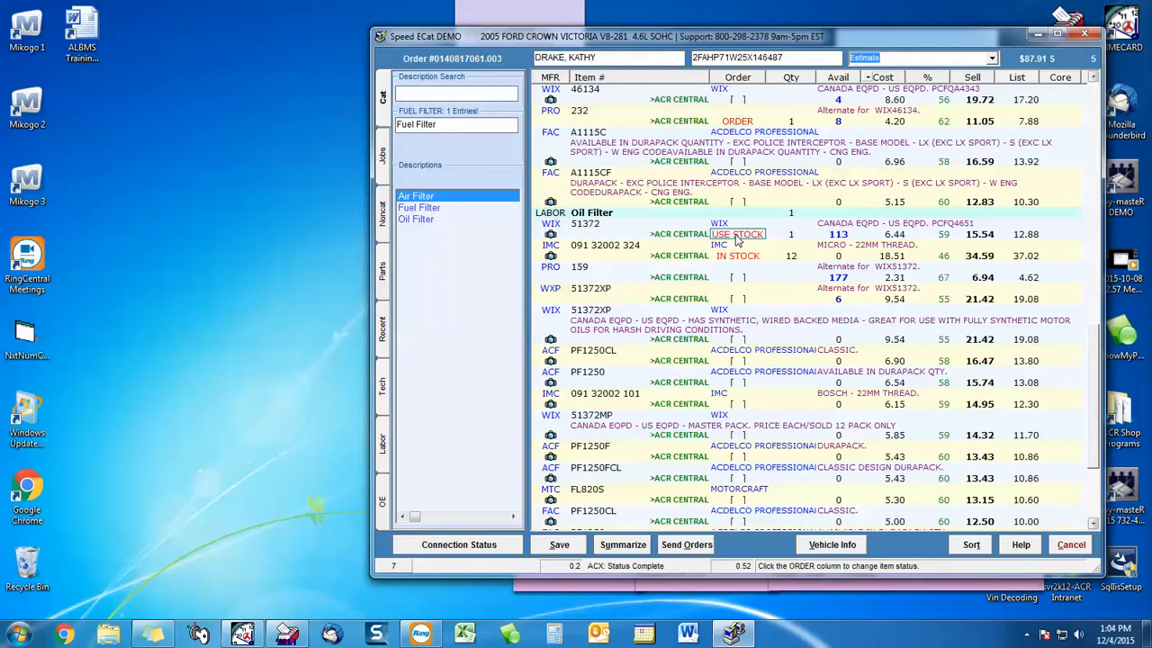
Step: Save the filters to the oil change and use 6.00 quarts of OIL5W20SYN Mobil 1 full synthetic oil
{"action": "left_click", "coordinate": [556, 549]}
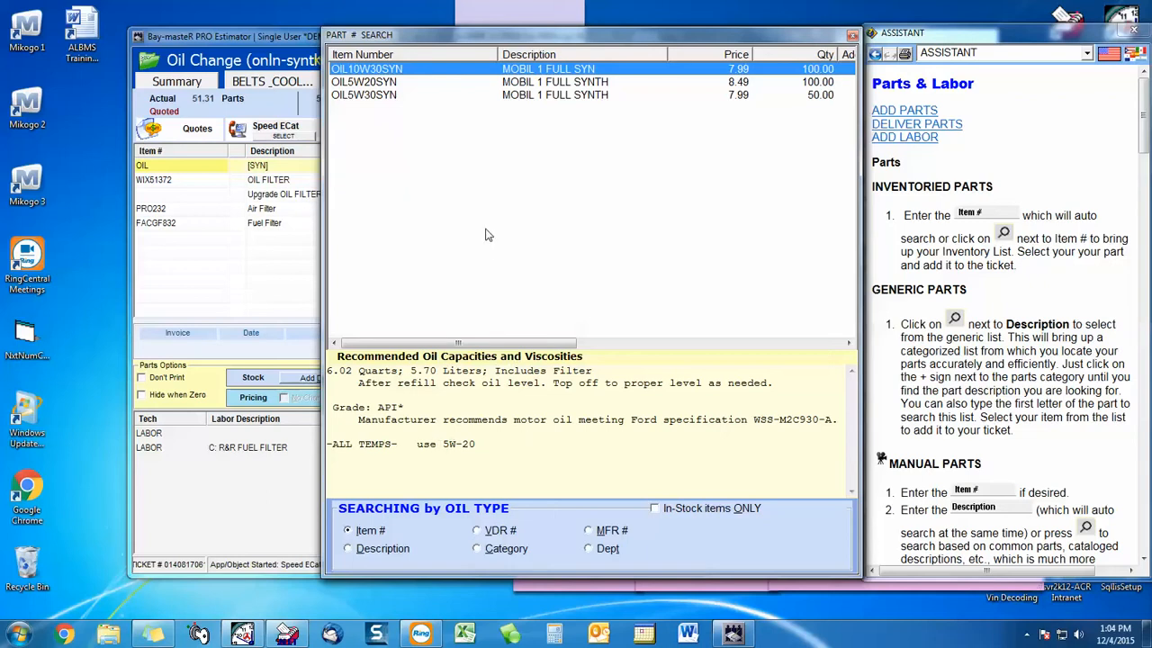
{"action": "double_click", "coordinate": [385, 82]}
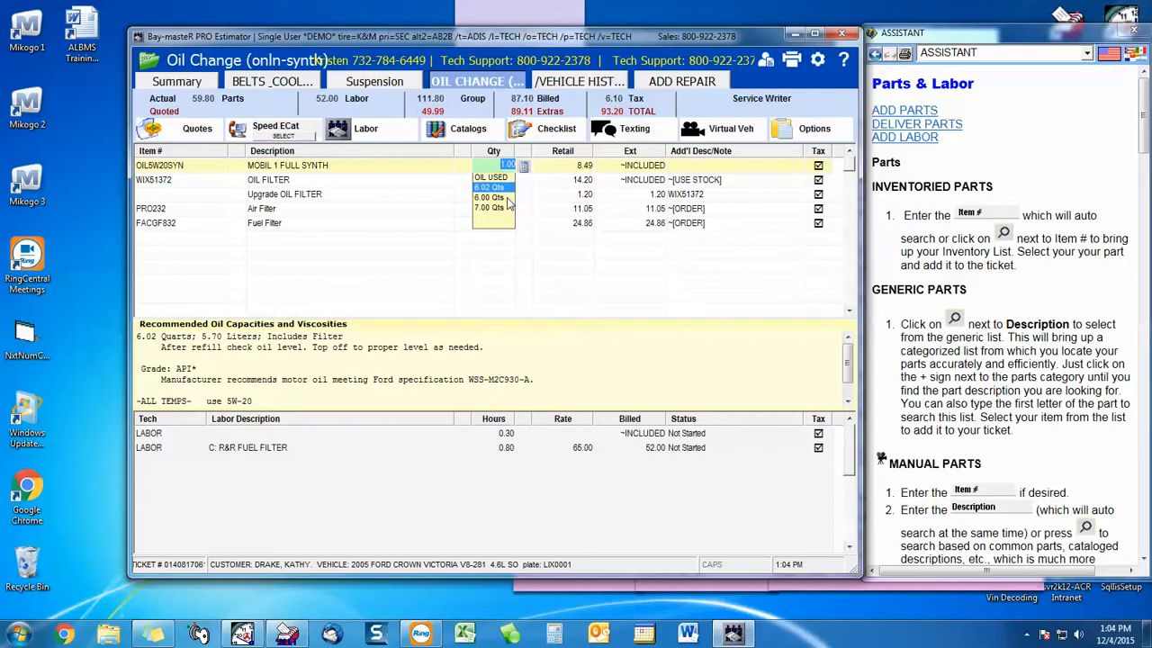
{"action": "left_click", "coordinate": [506, 198]}
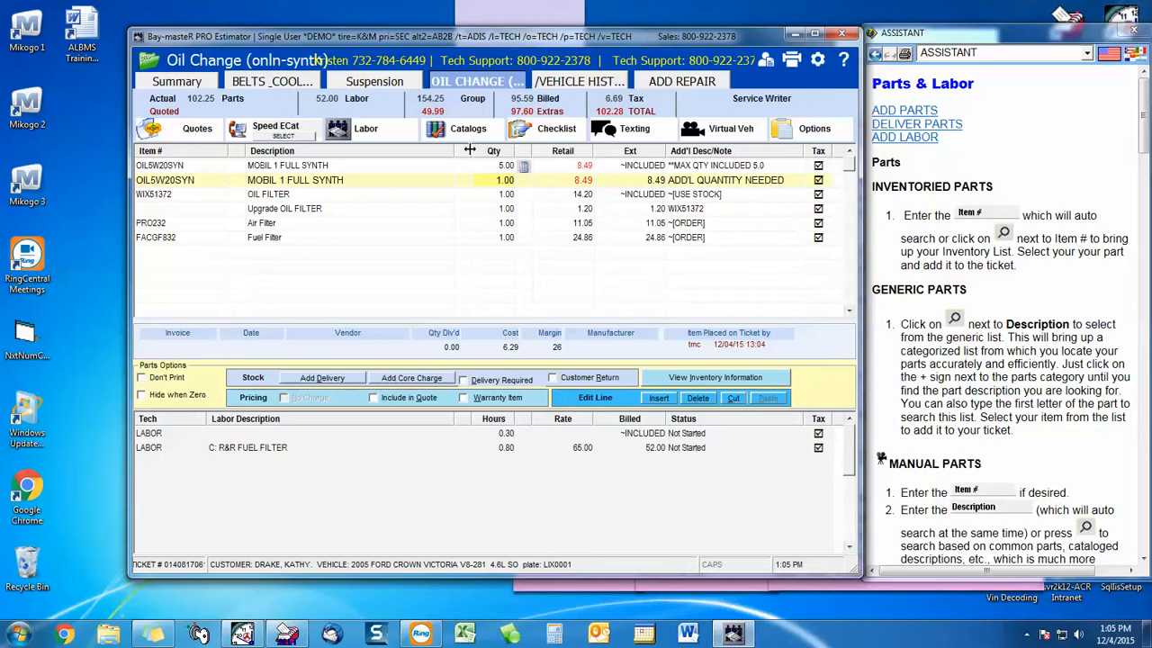
Step: From the estimate summary, include the Trans Fluid & Filter R&R preventive maintenance service and save it to the ticket
{"action": "left_click", "coordinate": [207, 81]}
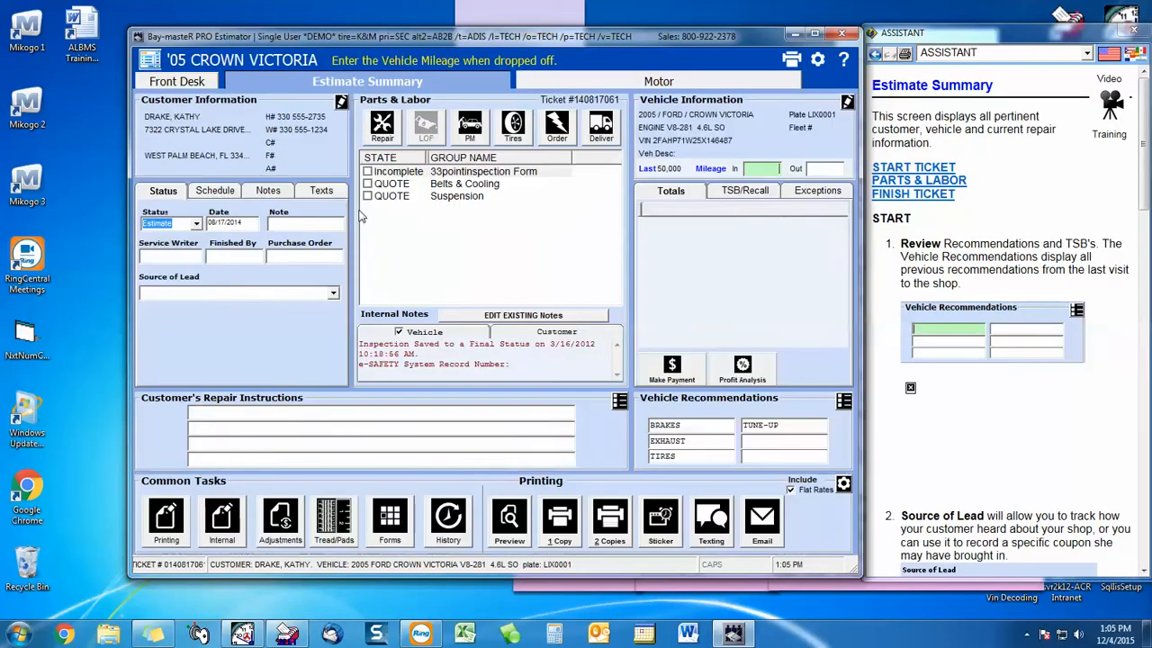
{"action": "left_click", "coordinate": [367, 209]}
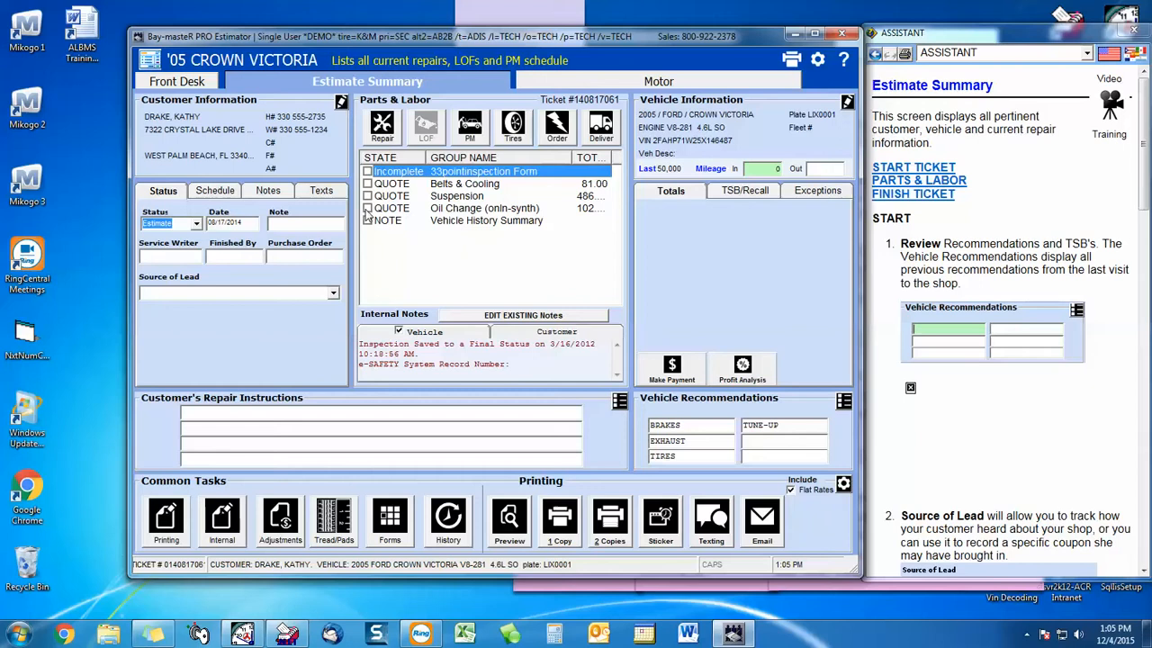
{"action": "left_click", "coordinate": [478, 133]}
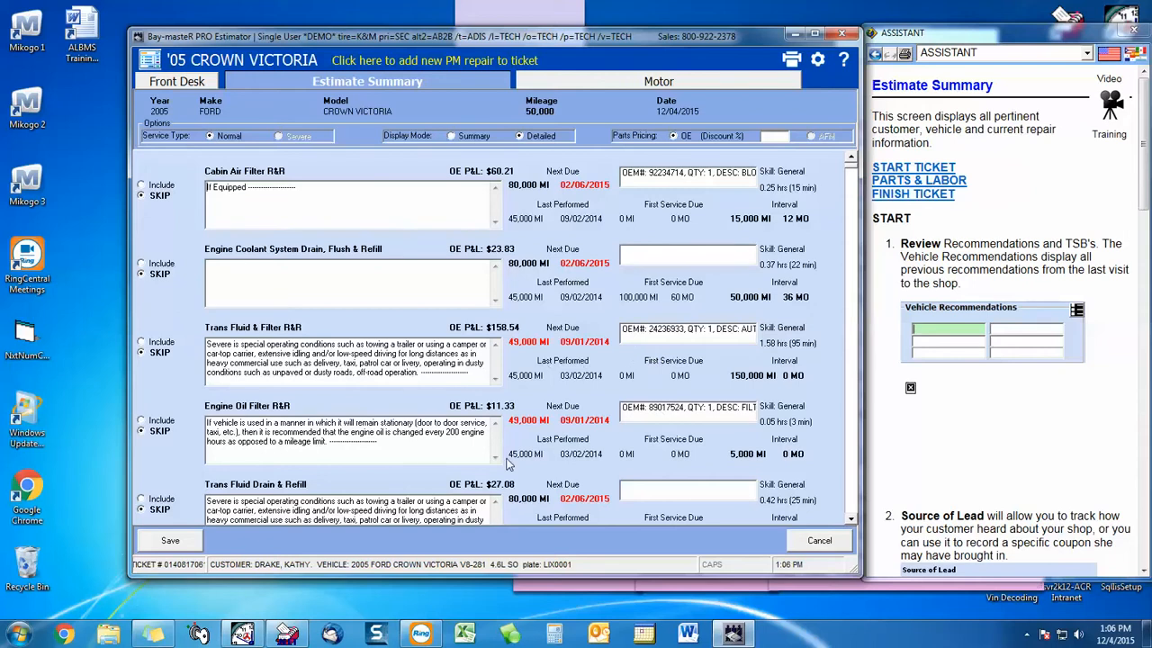
{"action": "left_click", "coordinate": [141, 343]}
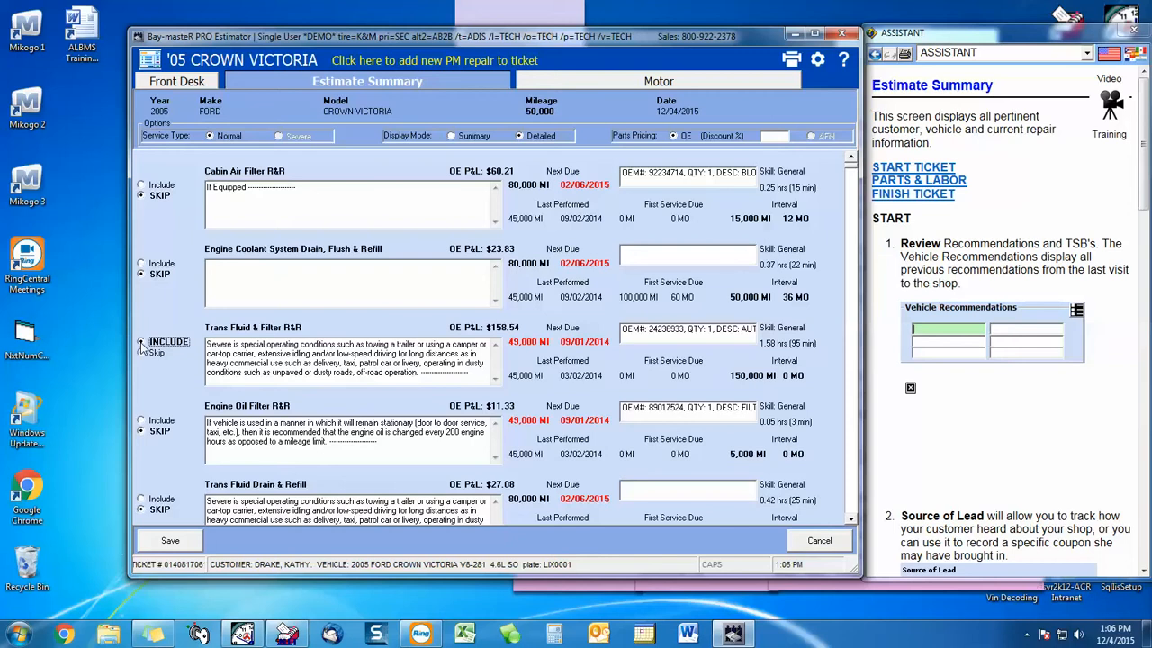
{"action": "left_click", "coordinate": [169, 541]}
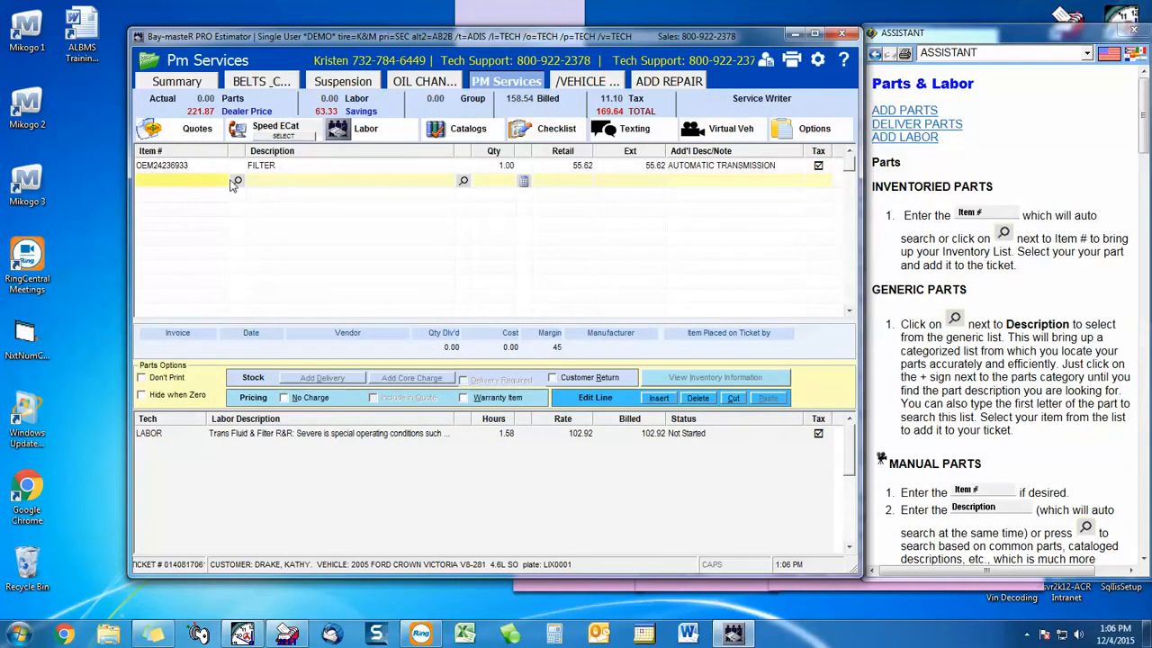
Step: Look up aftermarket transmission filters in Speed ECat, set the WIX 58369 to ORDER, and save it to the PM services
{"action": "left_click", "coordinate": [266, 130]}
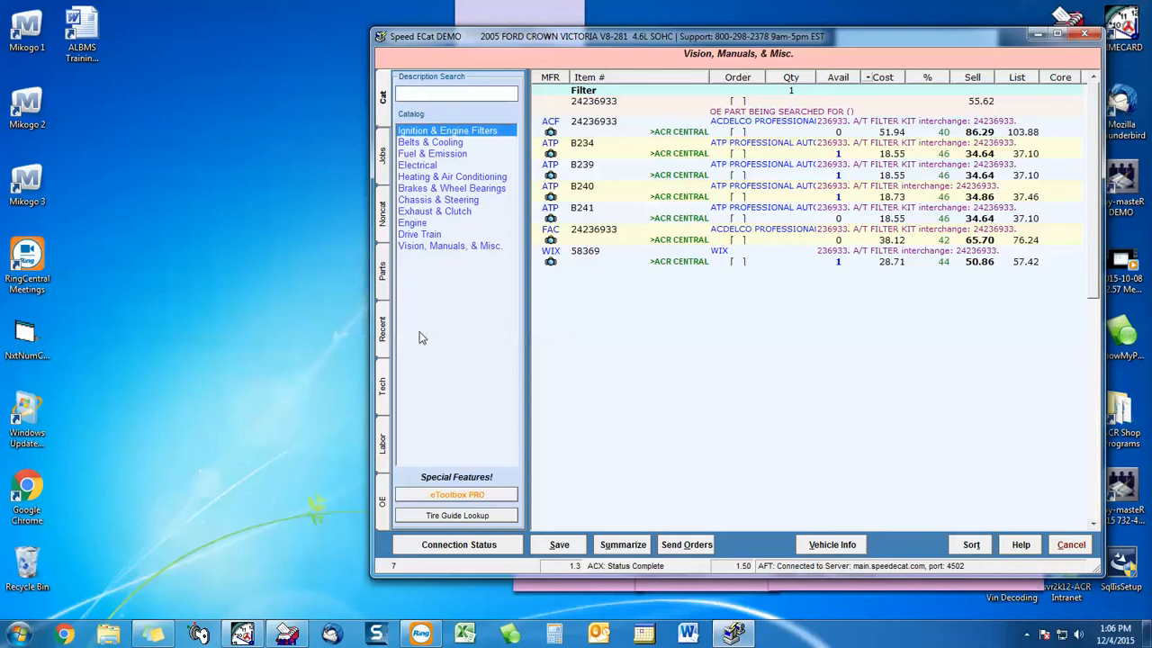
{"action": "left_click", "coordinate": [738, 262]}
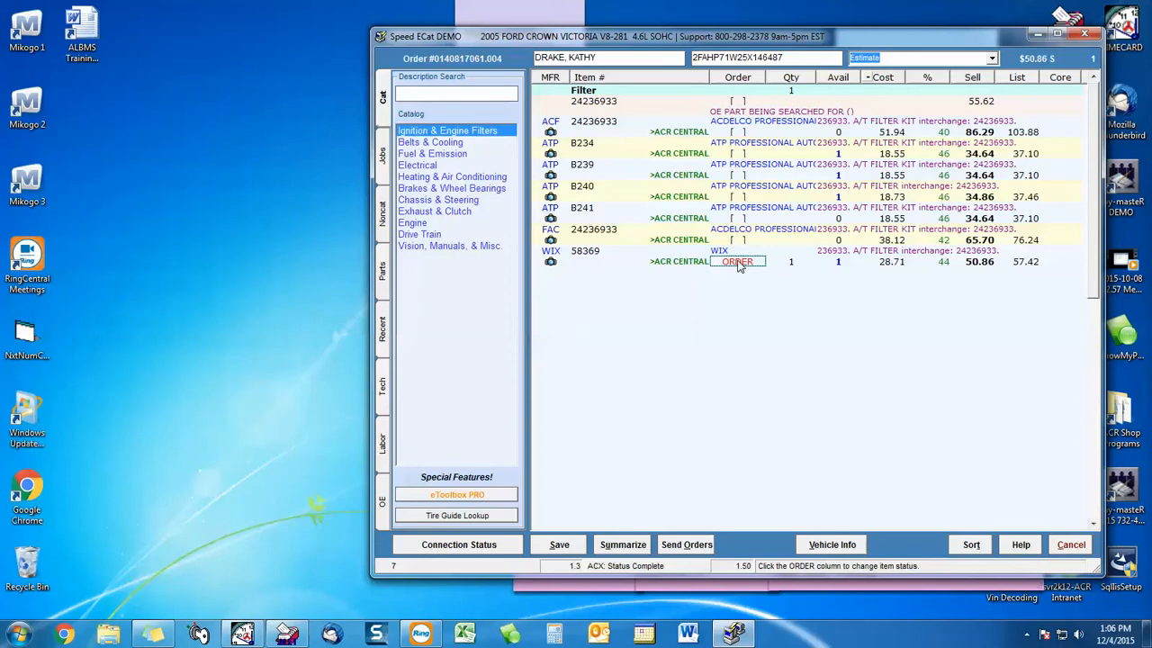
{"action": "left_click", "coordinate": [581, 550]}
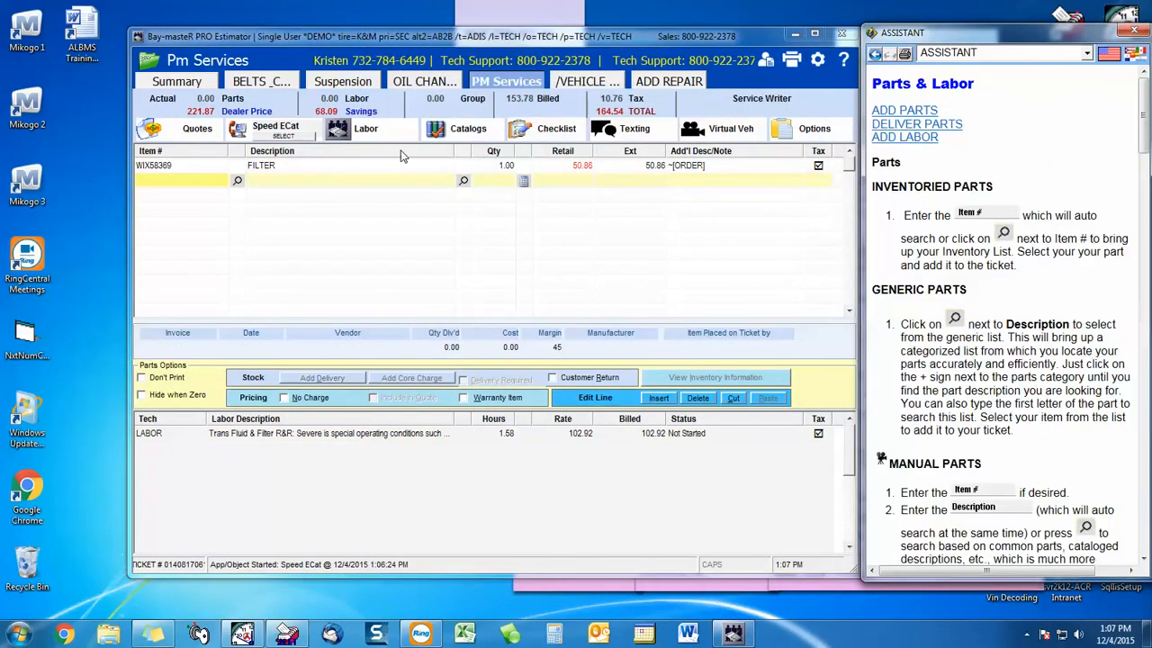
Step: Preview the estimate printout with the PM Services group, and close the preview
{"action": "left_click", "coordinate": [794, 61]}
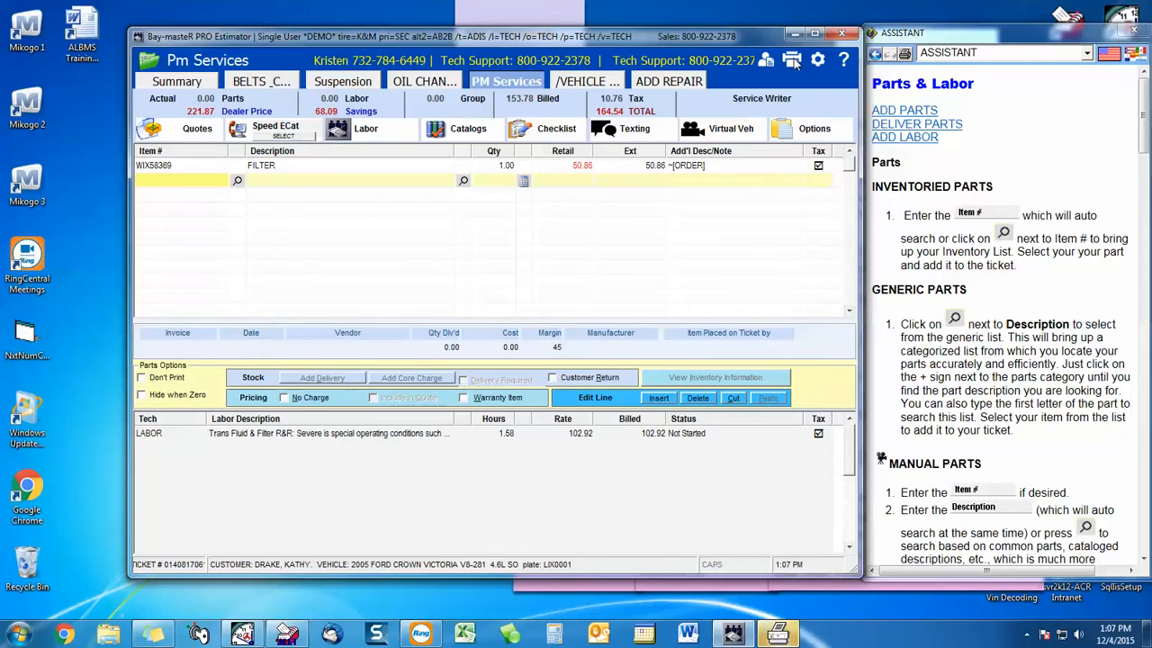
{"action": "left_click", "coordinate": [793, 60]}
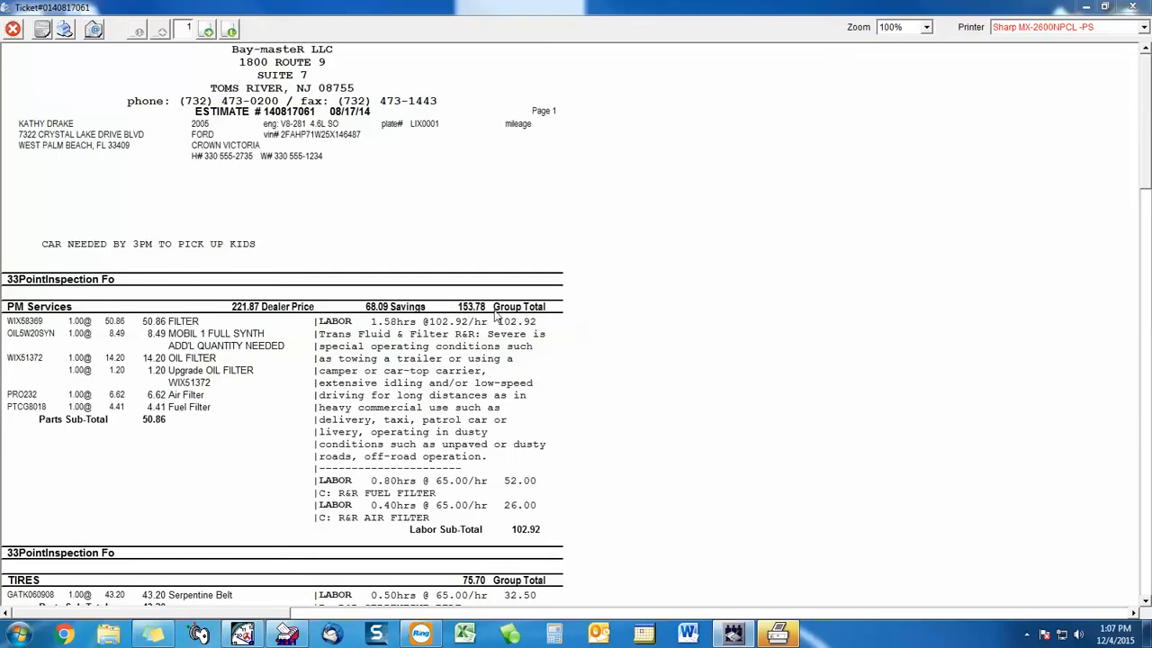
{"action": "left_click", "coordinate": [13, 30]}
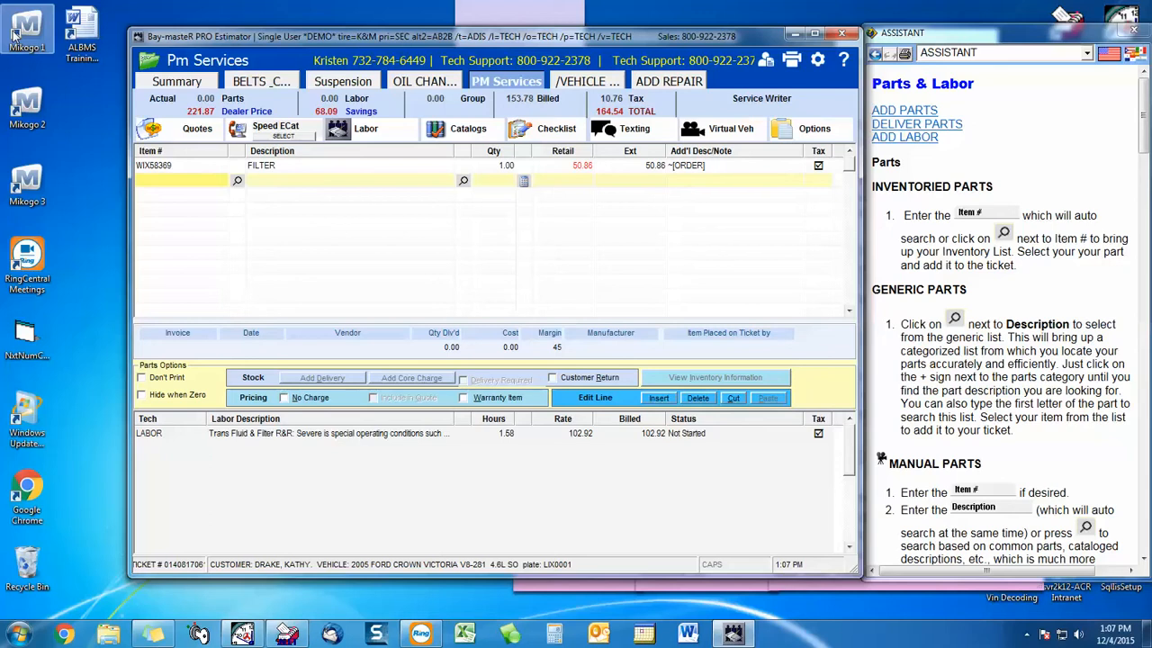
Step: Return to the front desk, check the incoming texts, and open the ticket linked to the customer's new message
{"action": "left_click", "coordinate": [179, 82]}
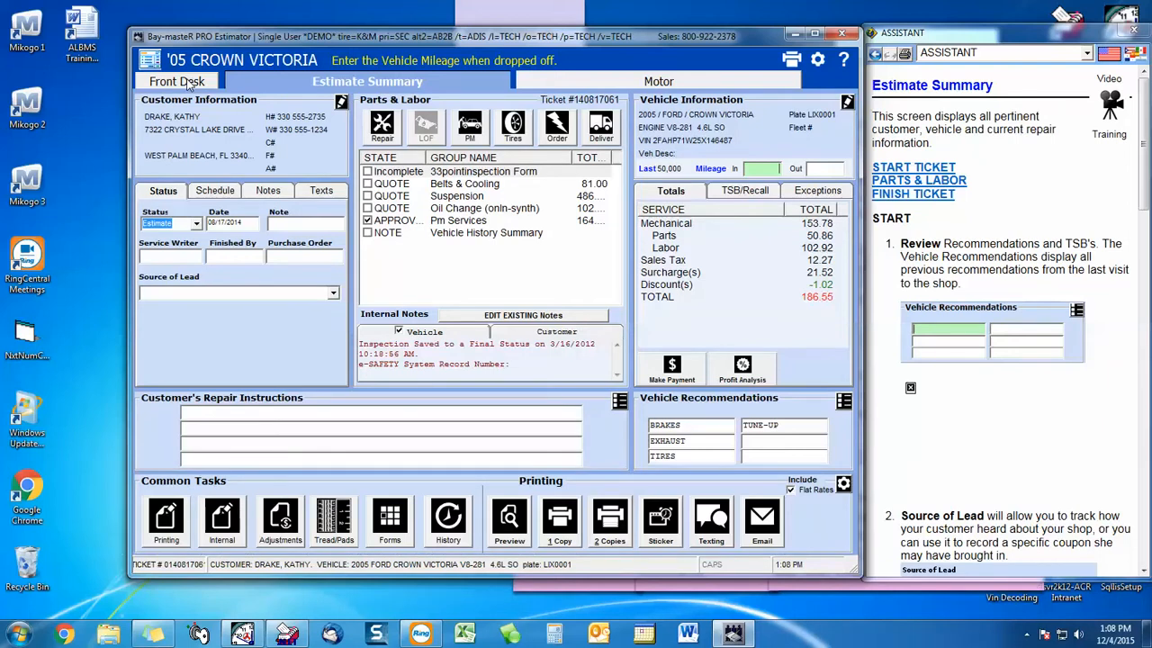
{"action": "left_click", "coordinate": [565, 412]}
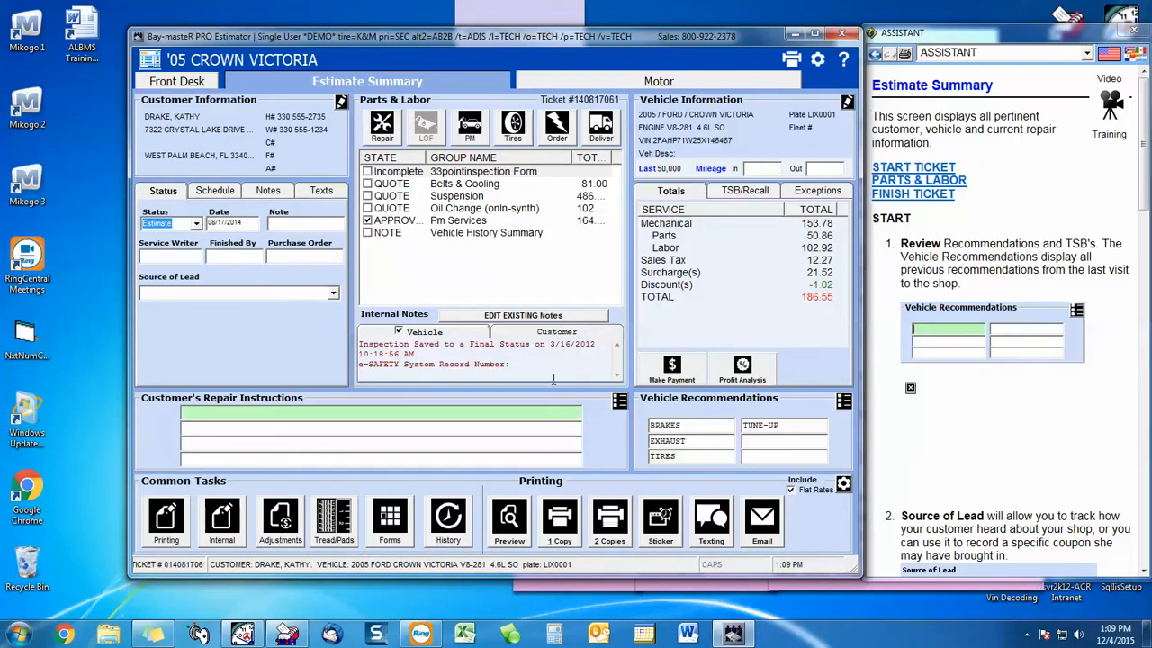
{"action": "left_click", "coordinate": [199, 82]}
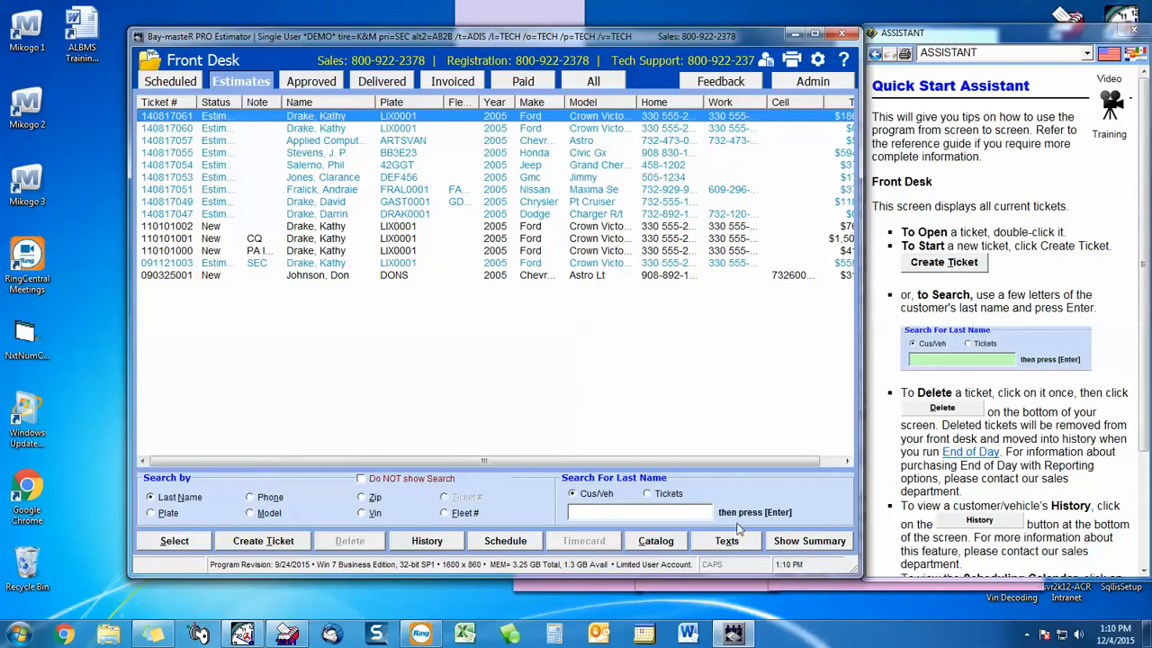
{"action": "left_click", "coordinate": [627, 509]}
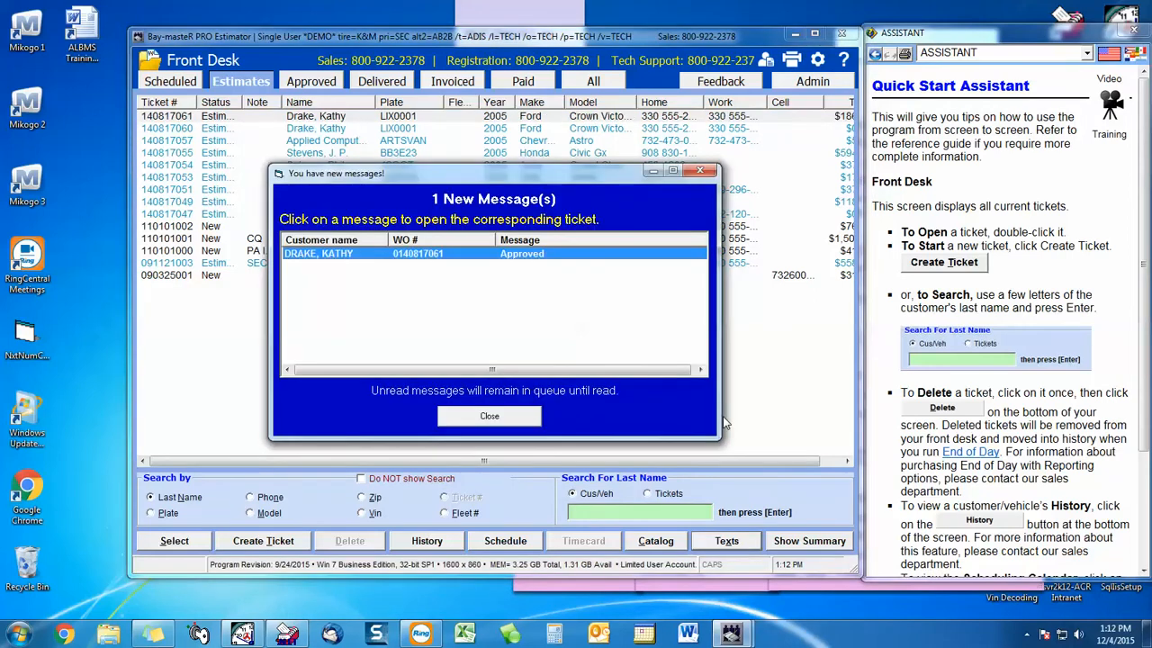
{"action": "left_click", "coordinate": [445, 255]}
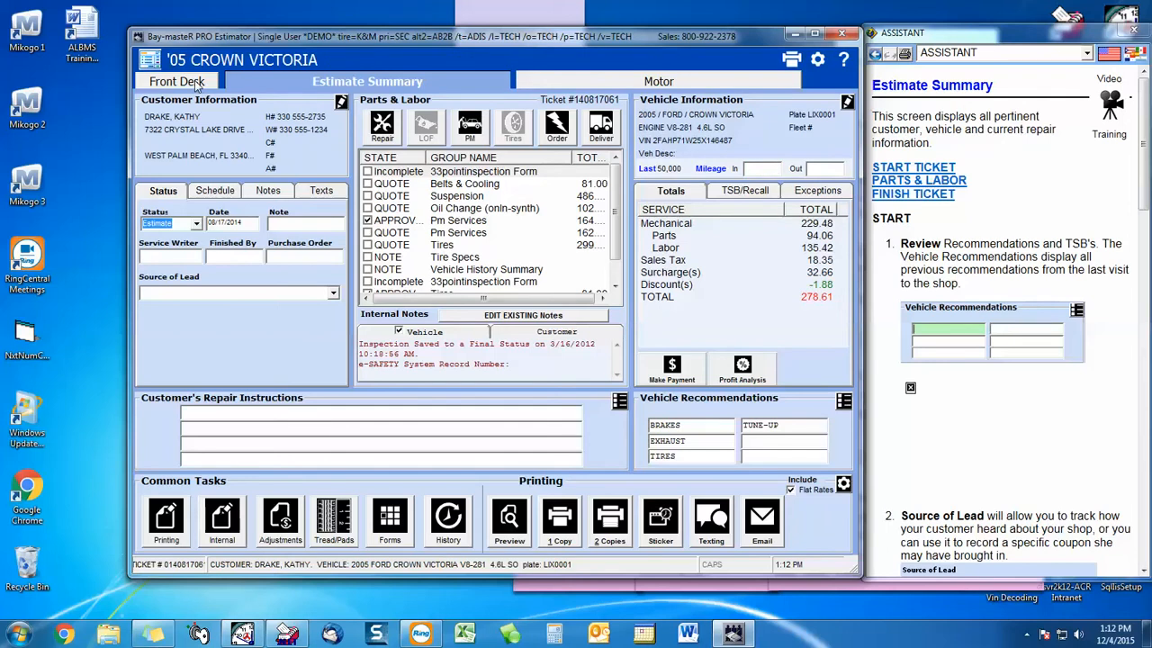
Step: Go back to the front desk, check again for unread text messages, and close the message list
{"action": "left_click", "coordinate": [196, 83]}
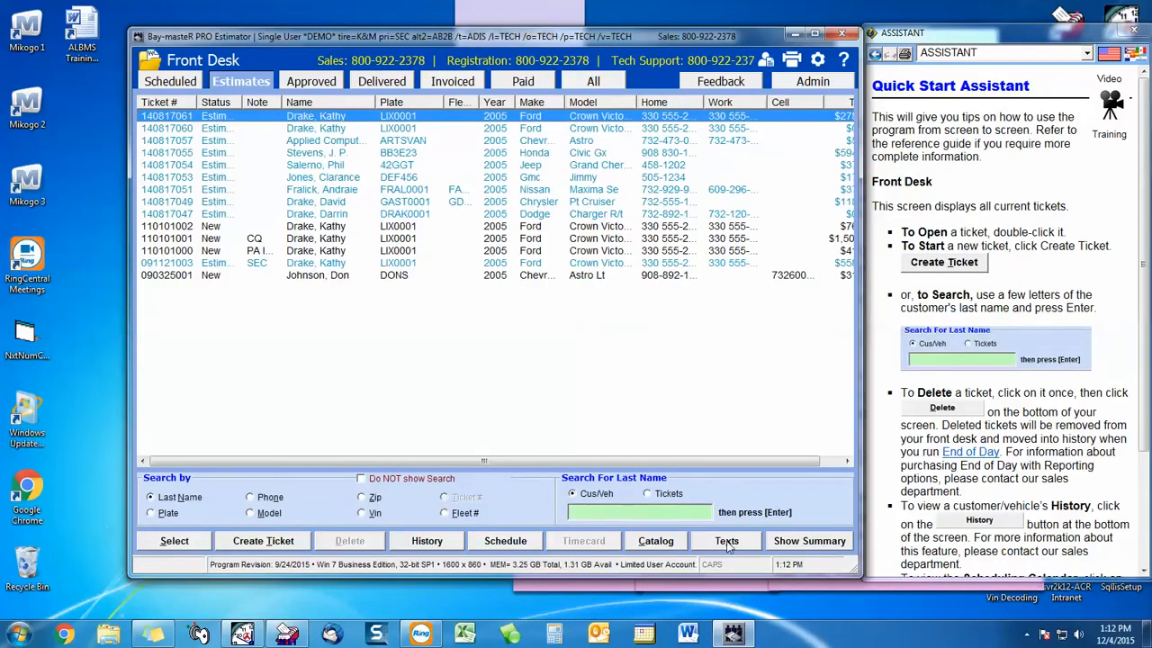
{"action": "left_click", "coordinate": [727, 541]}
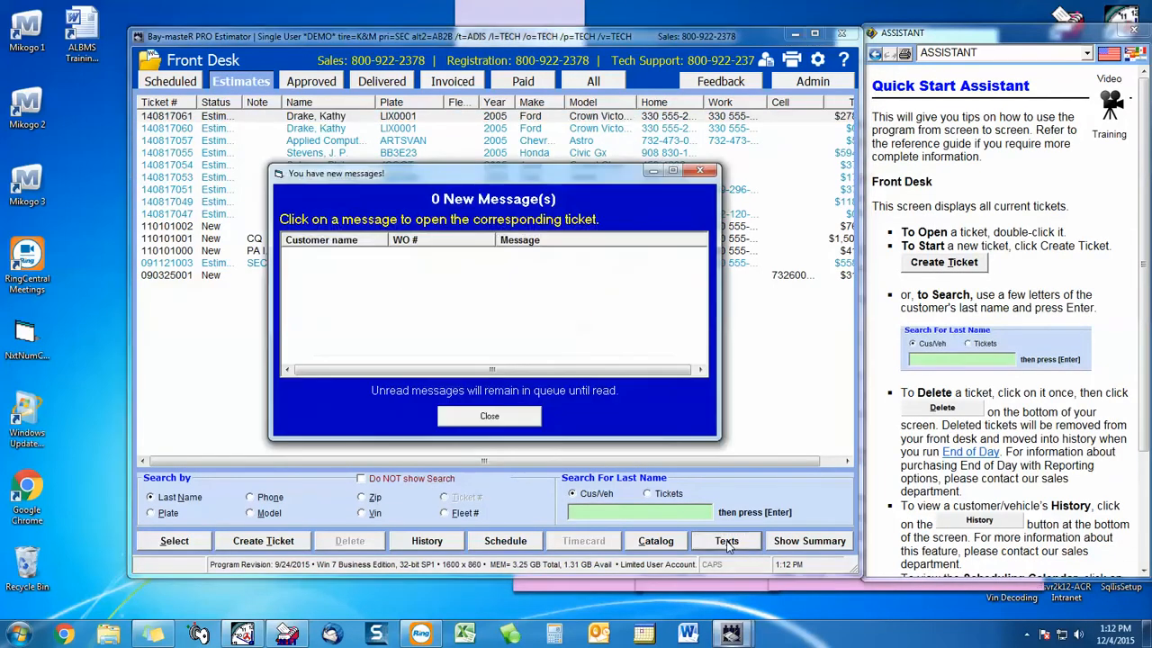
{"action": "left_click", "coordinate": [699, 171]}
Step: Reopen the same Crown Victoria estimate and review its history of sent and received texts
{"action": "left_click", "coordinate": [407, 120]}
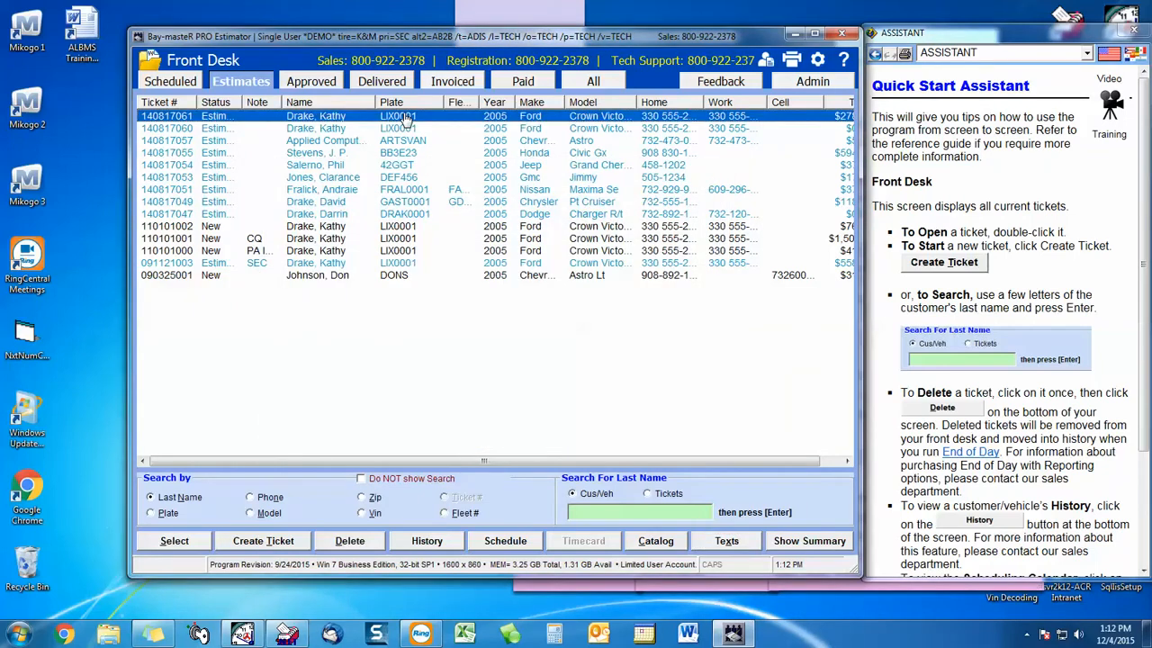
{"action": "double_click", "coordinate": [404, 119]}
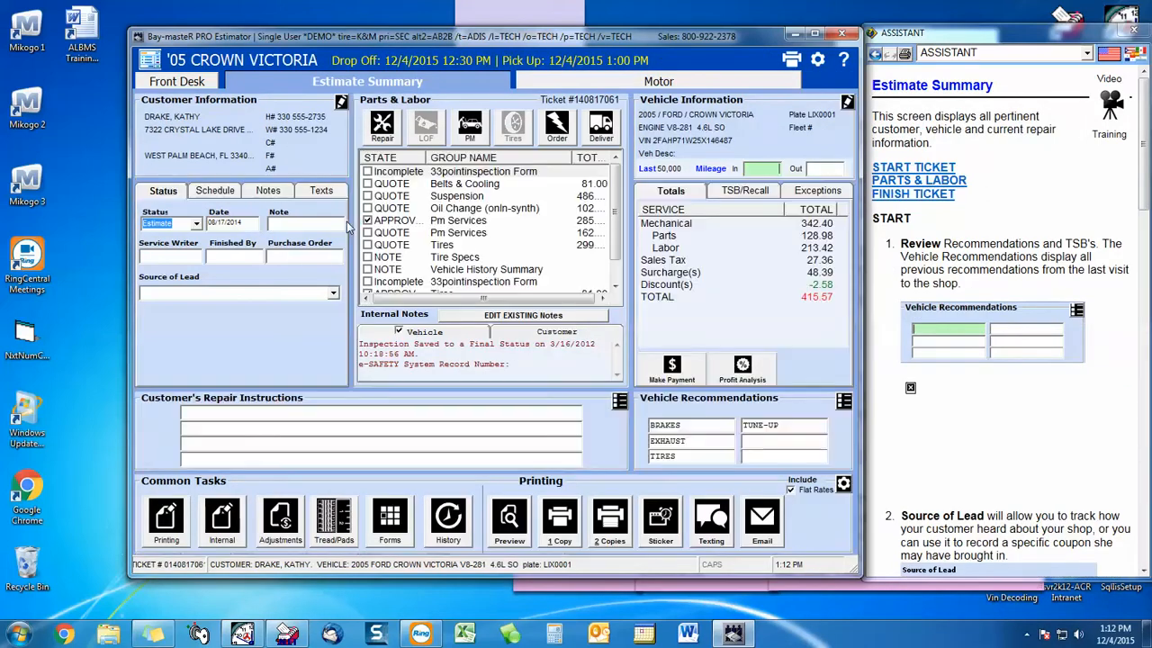
{"action": "left_click", "coordinate": [322, 191]}
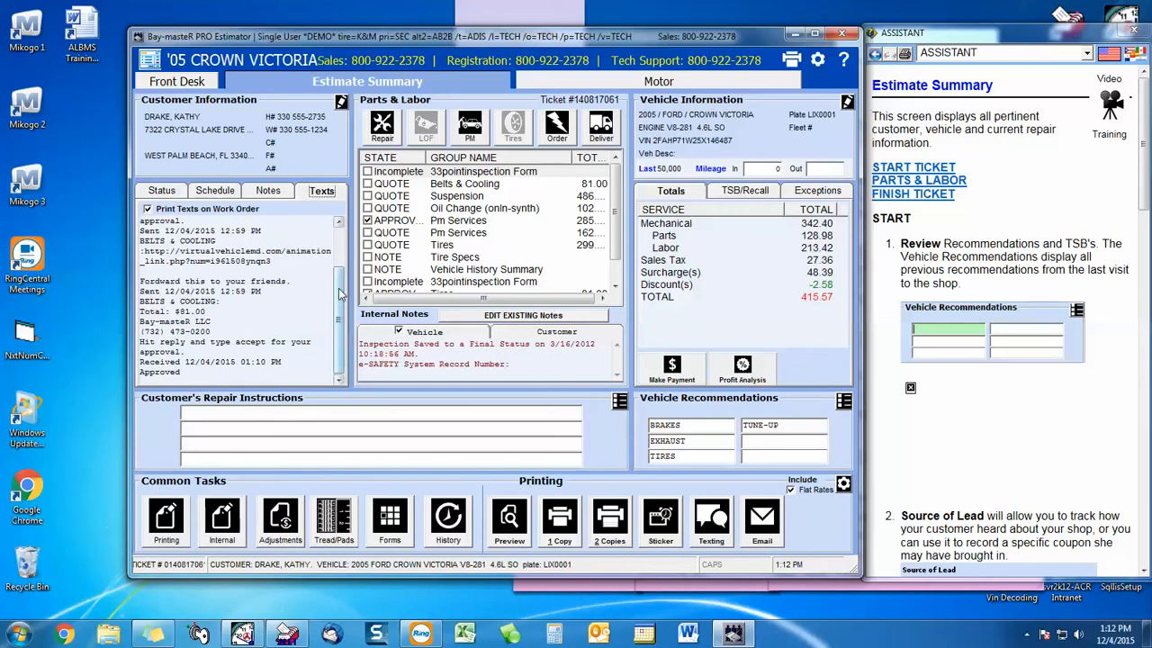
{"action": "scroll", "coordinate": [331, 234], "scroll_direction": "up", "scroll_amount": 2}
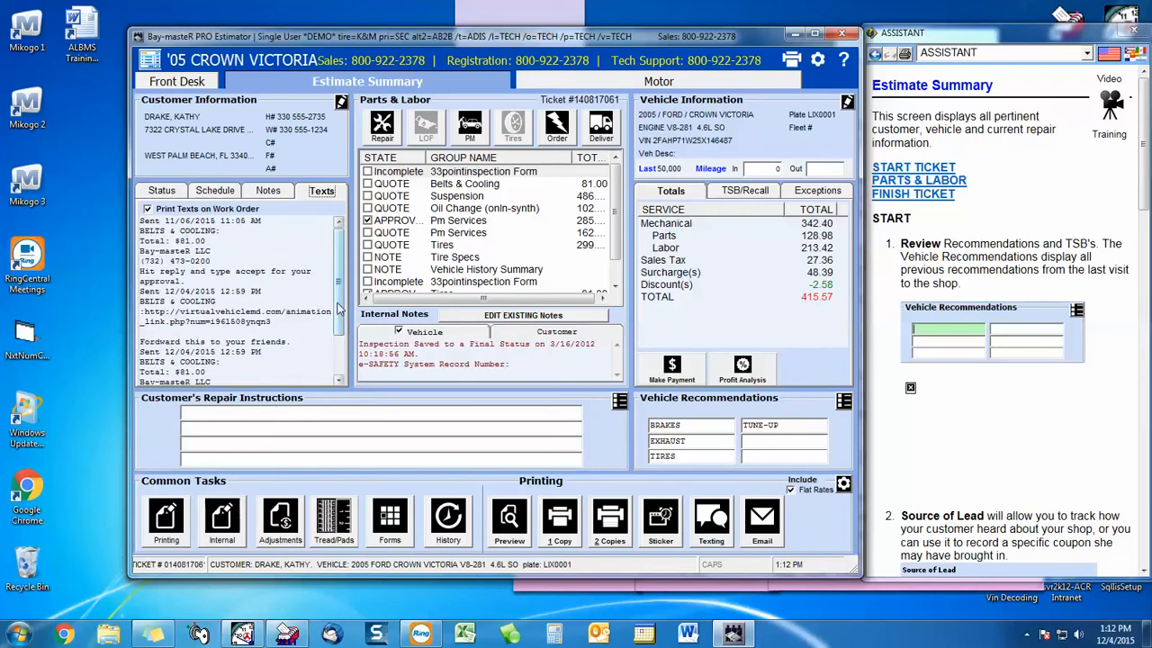
{"action": "scroll", "coordinate": [333, 312], "scroll_direction": "down", "scroll_amount": 2}
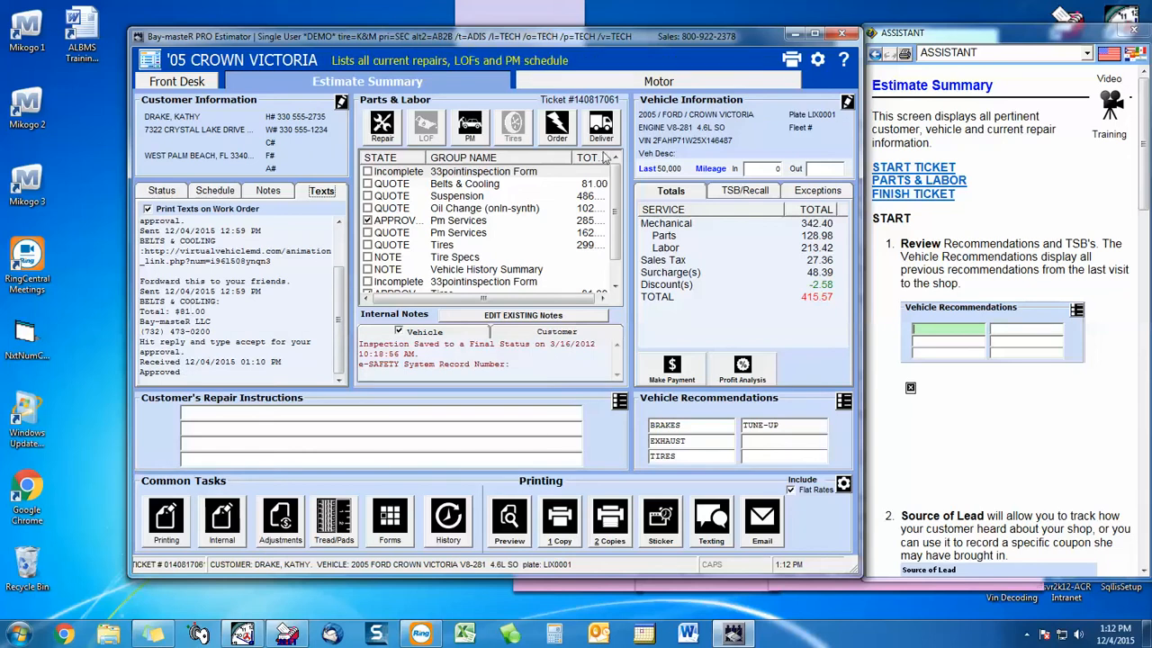
Step: Preview the estimate printout through page 2, including surcharges and discounts, and close the preview
{"action": "left_click", "coordinate": [793, 61]}
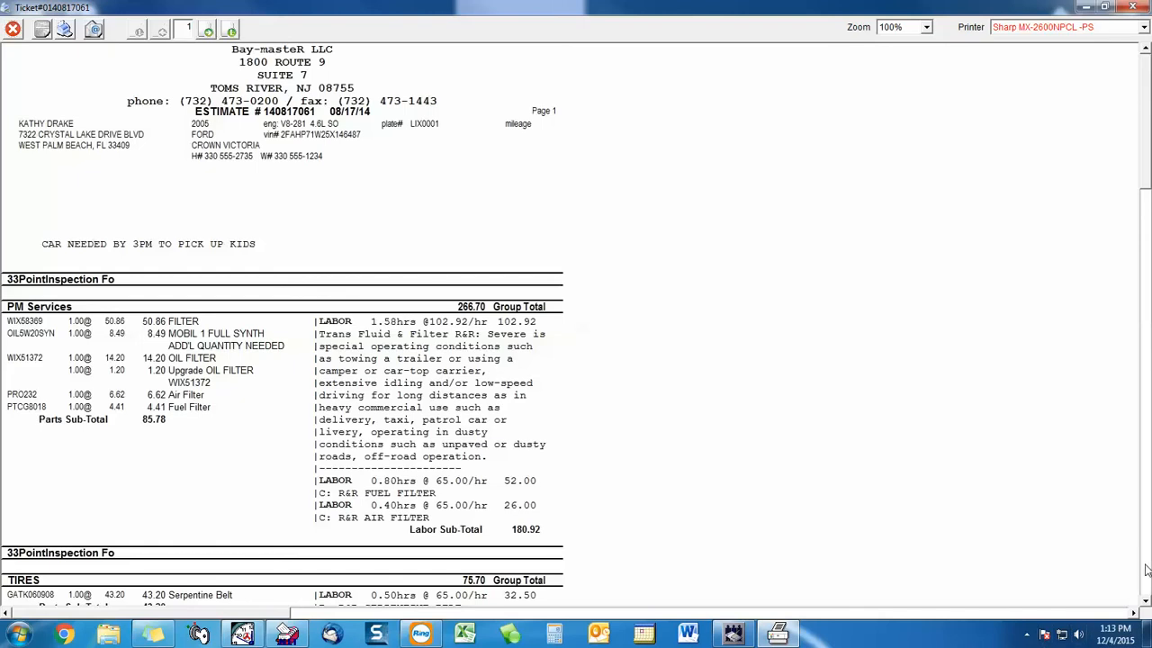
{"action": "scroll", "coordinate": [1147, 566], "scroll_direction": "down", "scroll_amount": 3}
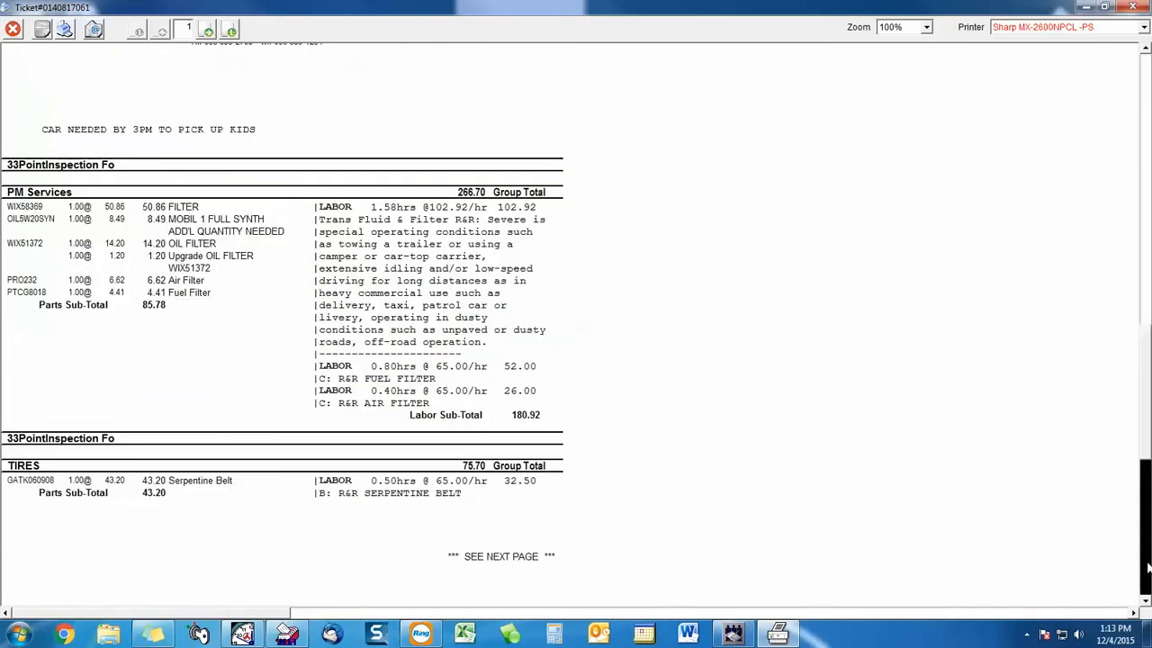
{"action": "left_click", "coordinate": [208, 32]}
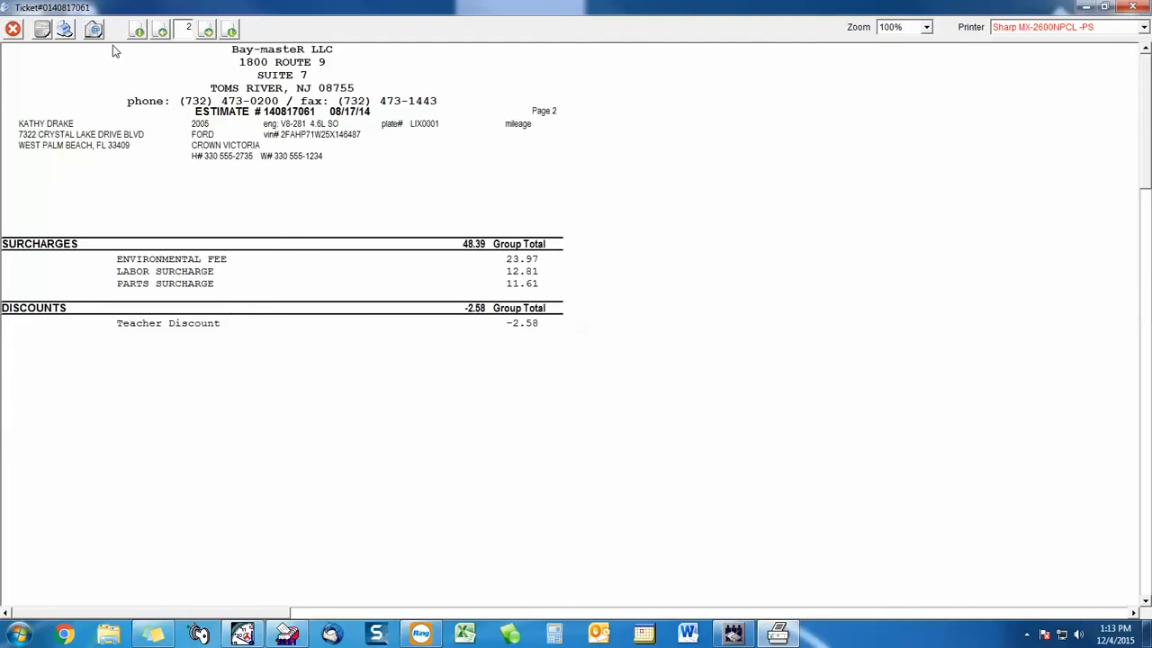
{"action": "left_click", "coordinate": [13, 29]}
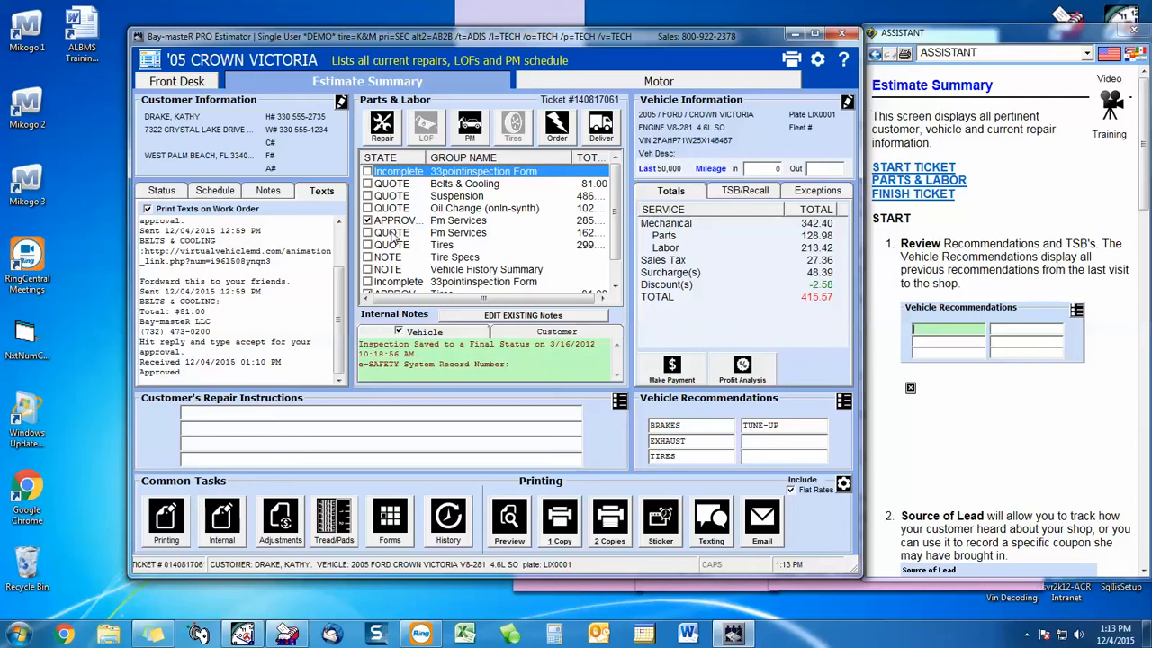
Step: Mark the Belts & Cooling group as approved and preview the printout with its text messages
{"action": "left_click", "coordinate": [367, 184]}
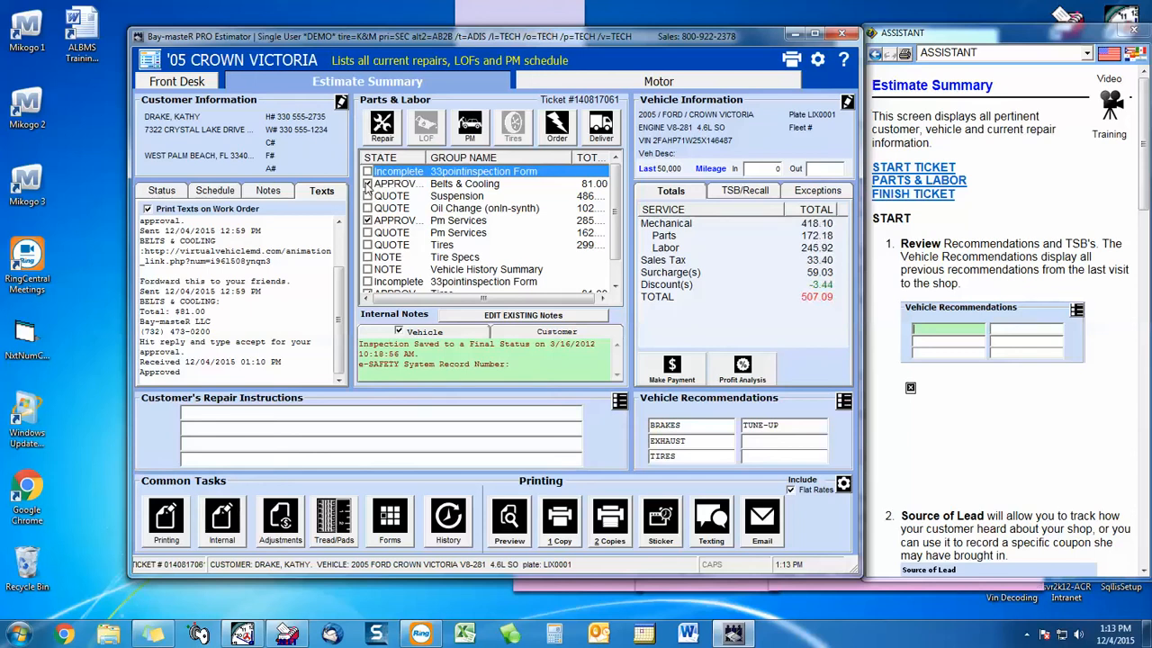
{"action": "left_click", "coordinate": [792, 59]}
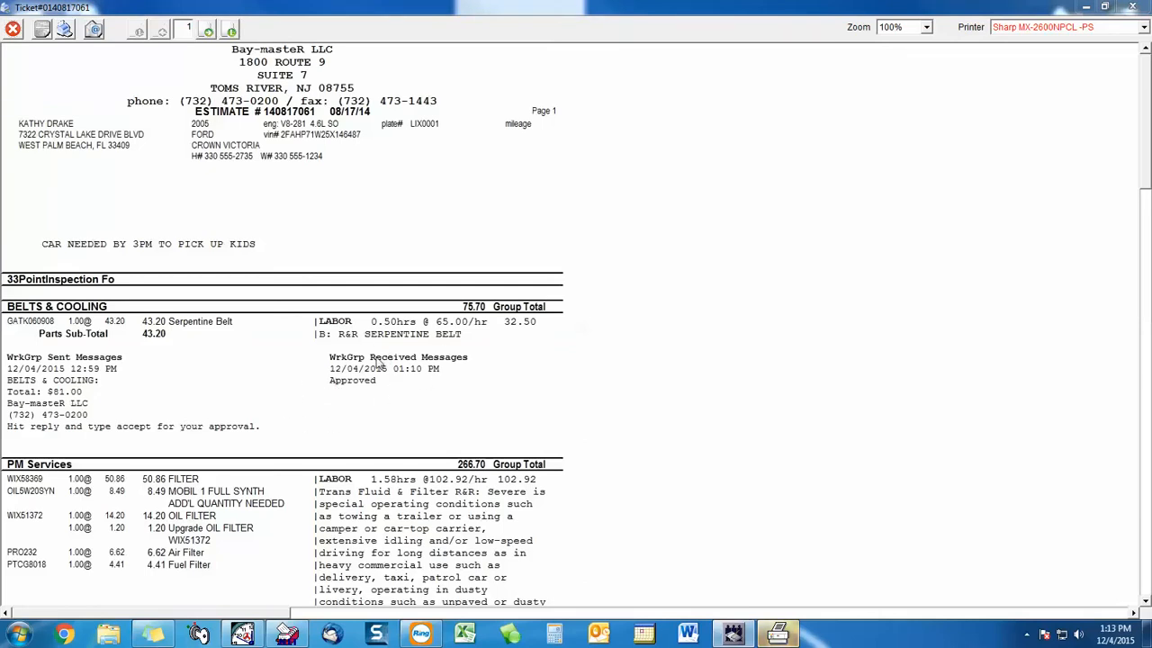
{"action": "left_click", "coordinate": [12, 31]}
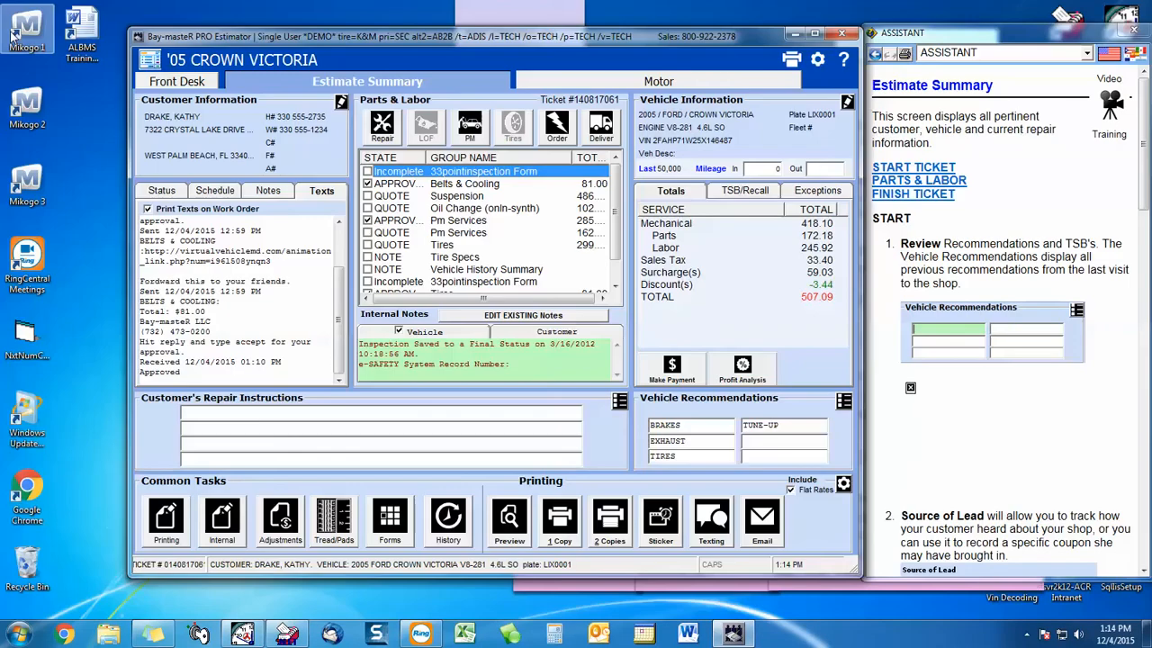